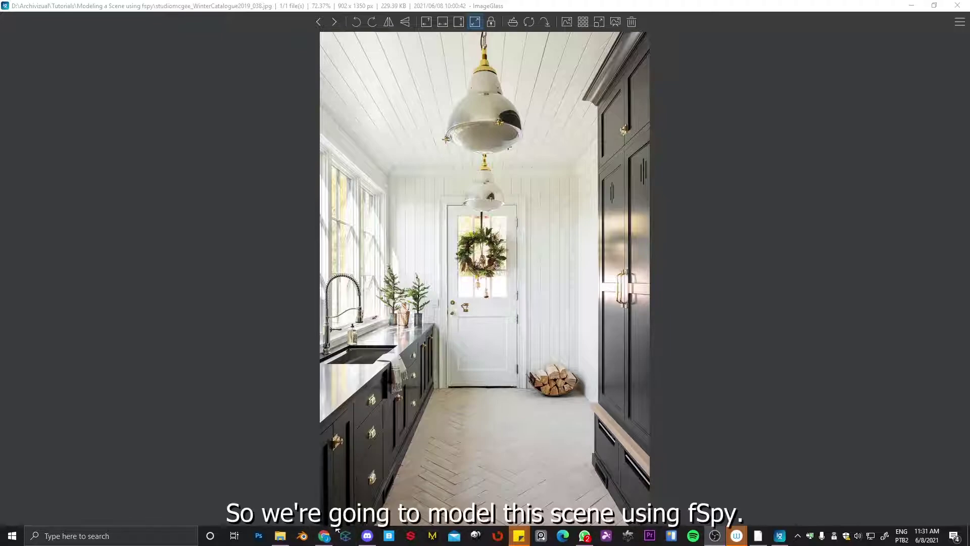
Bring the fSpy website up in Chrome and browse its download and Blender add-on sections
left_click(453, 278)
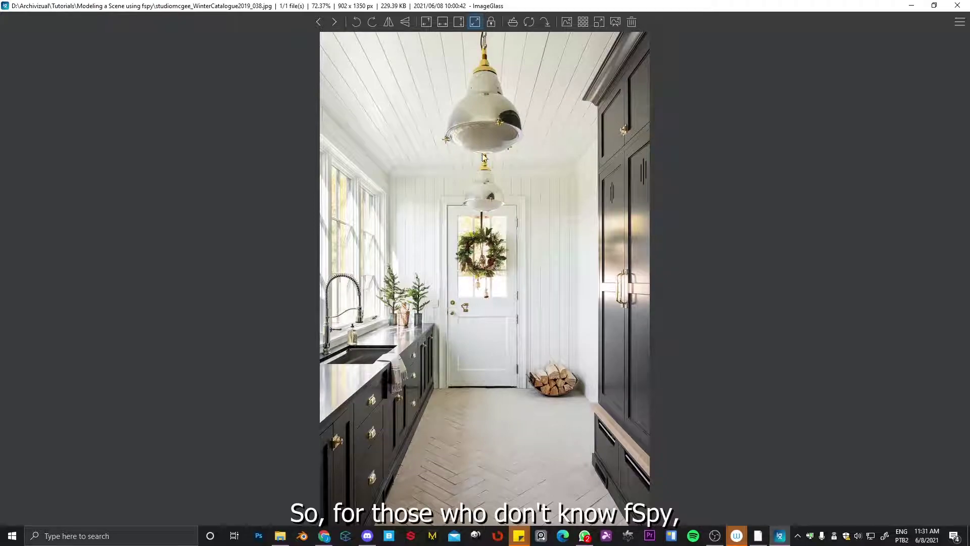
left_click(325, 537)
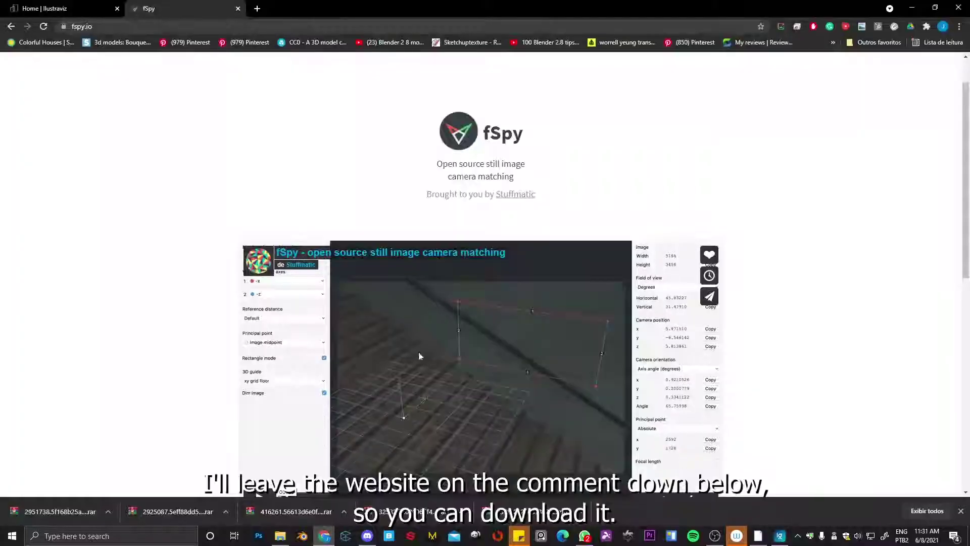
scroll(809, 212, "down", 3)
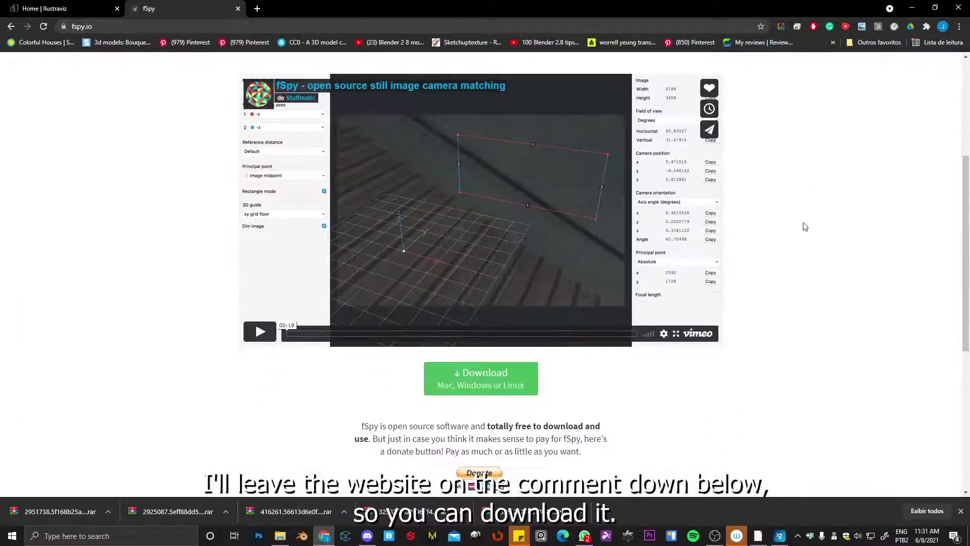
scroll(809, 212, "up", 3)
scroll(812, 203, "down", 3)
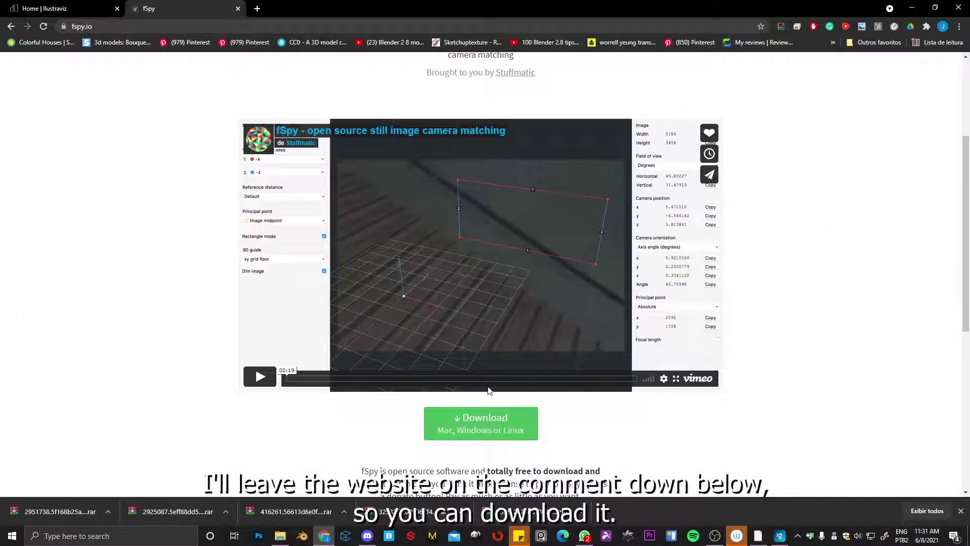
scroll(842, 207, "down", 5)
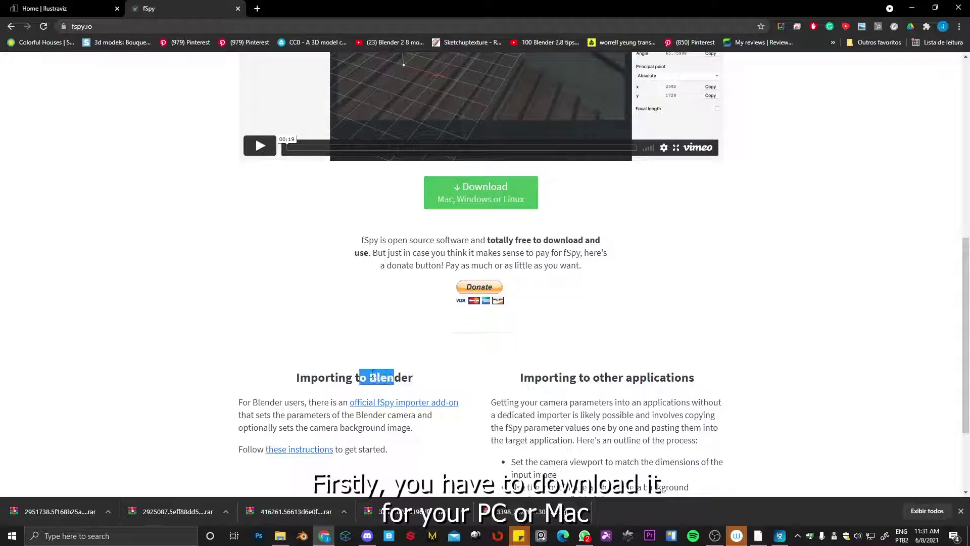
left_click_drag(371, 378, 416, 378)
scroll(839, 187, "up", 1)
scroll(838, 162, "up", 6)
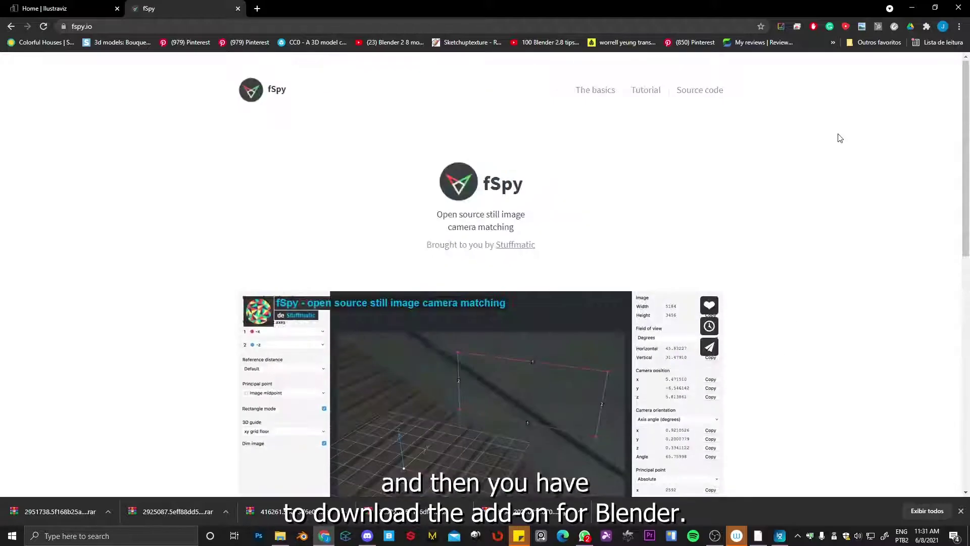
Open the fSpy Tutorial page and scroll down through its sections
left_click(645, 94)
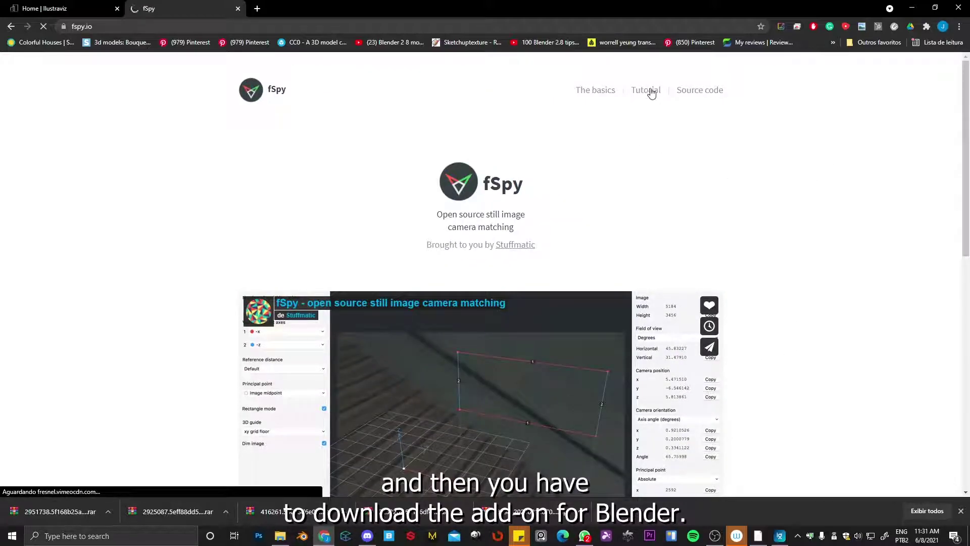
scroll(815, 287, "down", 1)
scroll(815, 288, "down", 6)
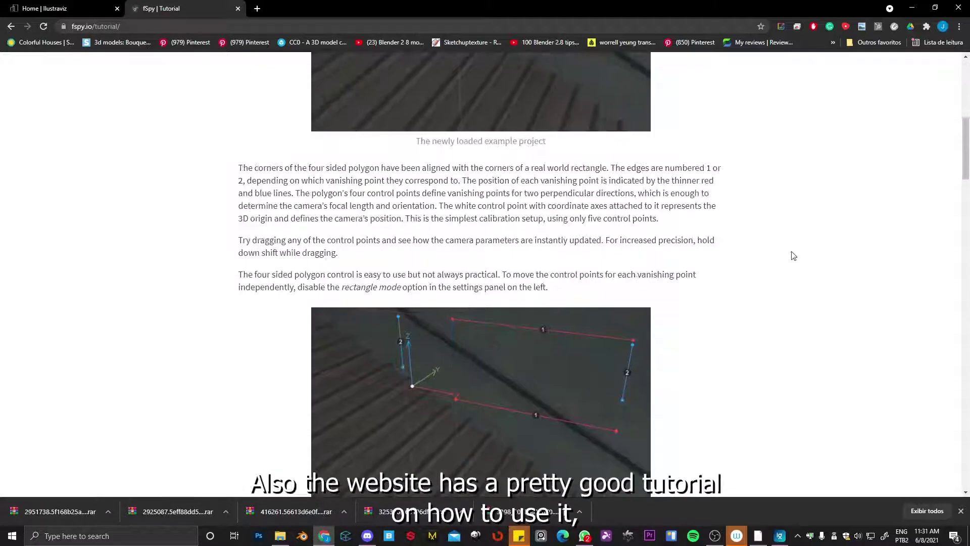
scroll(801, 292, "down", 5)
scroll(802, 292, "down", 5)
scroll(775, 160, "down", 8)
scroll(770, 227, "down", 5)
scroll(781, 163, "down", 5)
scroll(748, 278, "down", 5)
Scroll back up to the tutorial's opening section on vanishing points and the 3D origin
scroll(778, 203, "up", 1)
scroll(790, 290, "up", 5)
scroll(775, 191, "up", 5)
scroll(790, 248, "up", 2)
scroll(789, 286, "up", 5)
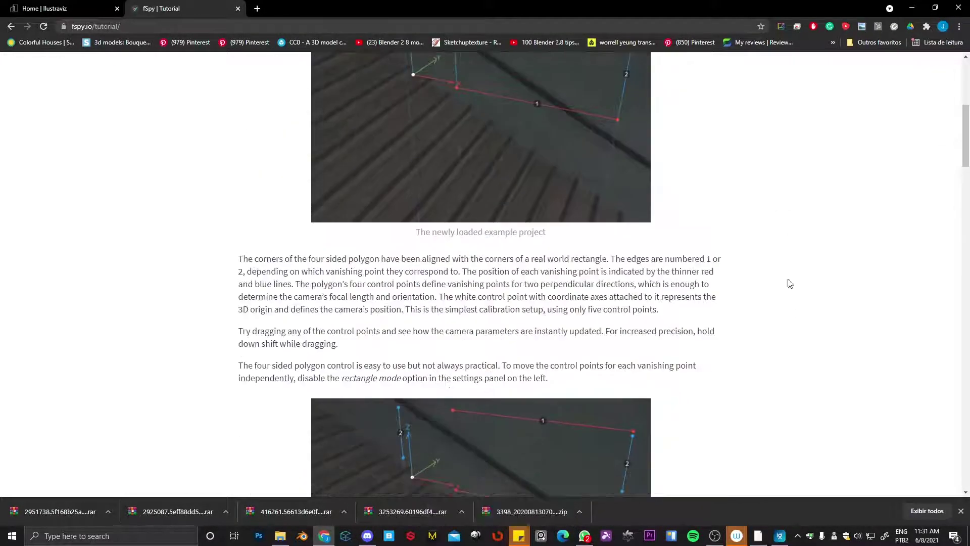
scroll(782, 187, "up", 5)
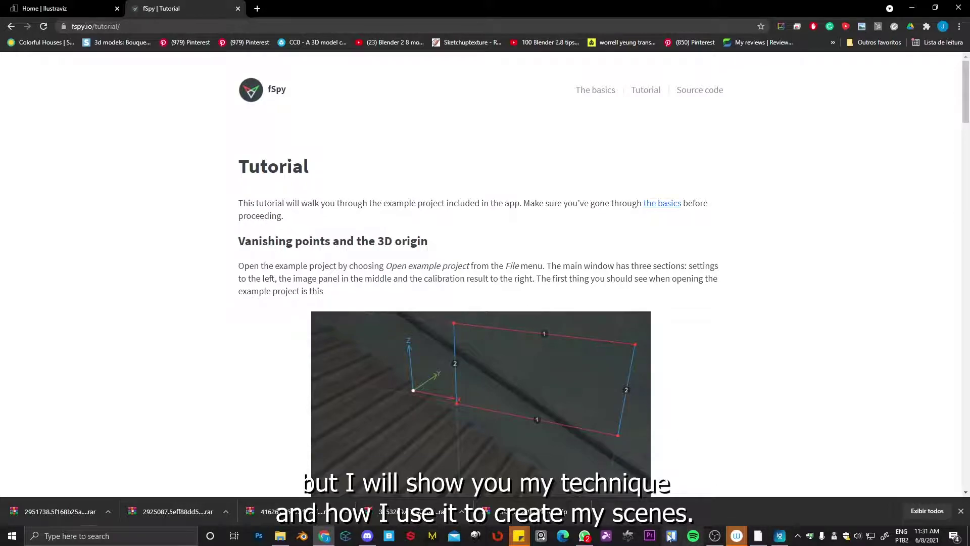
Launch fSpy from the Windows search and load its example project
left_click(126, 535)
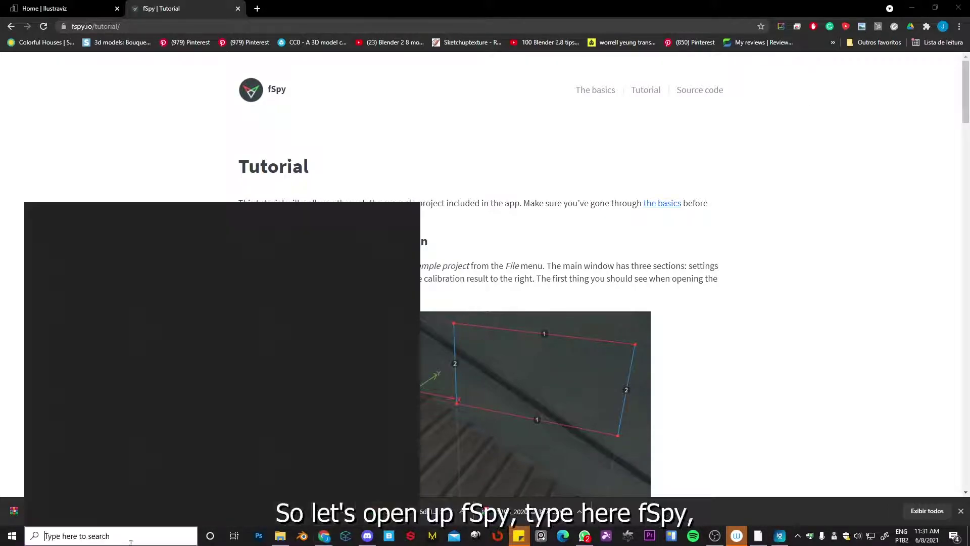
type("s")
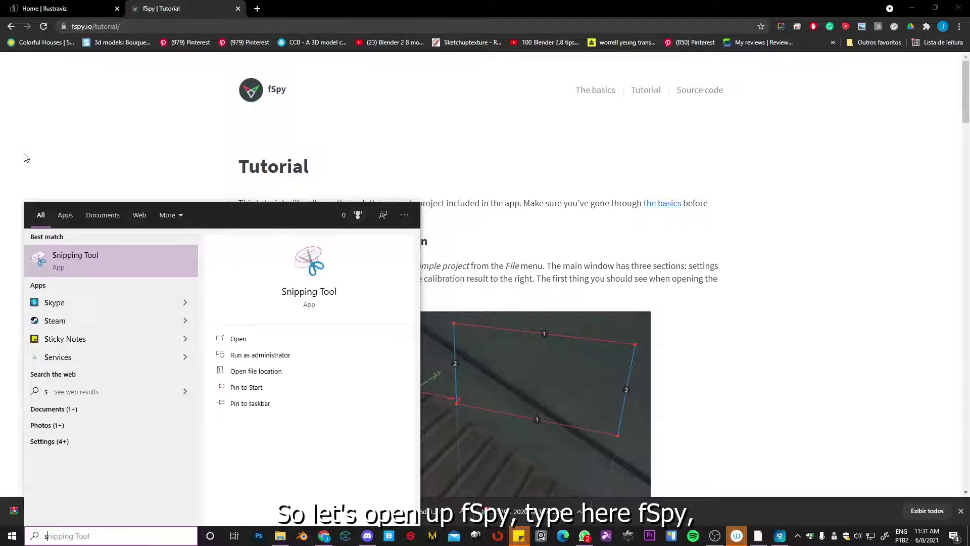
key("BackSpace")
type("fspy")
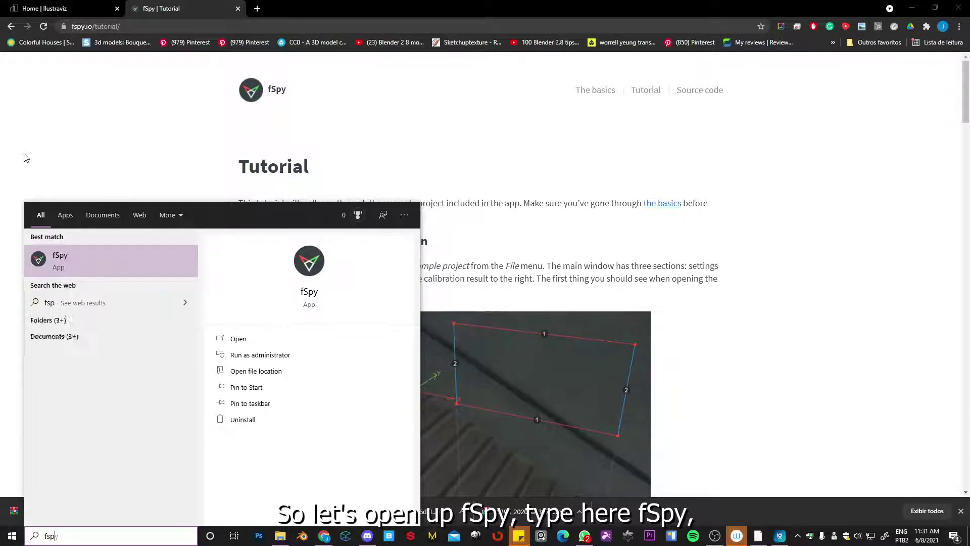
left_click(549, 5)
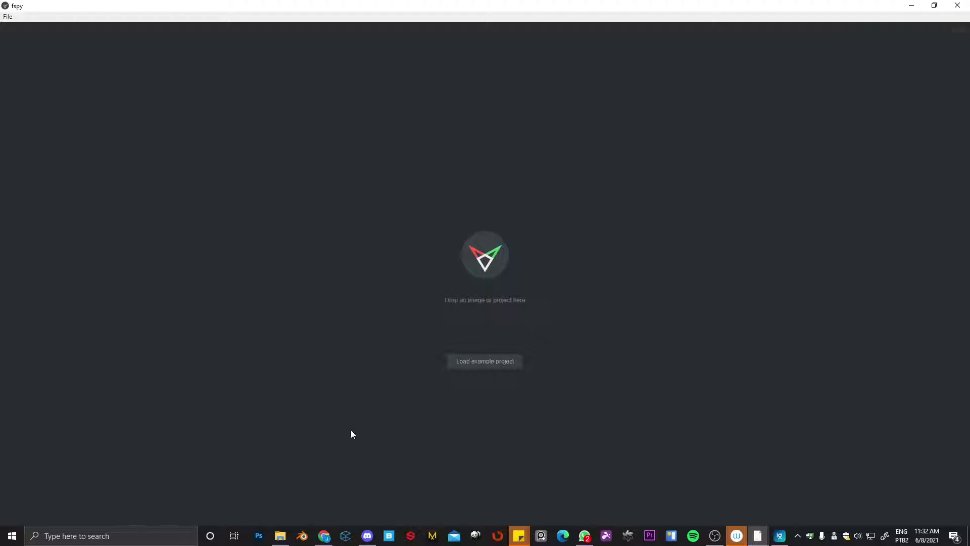
left_click(500, 362)
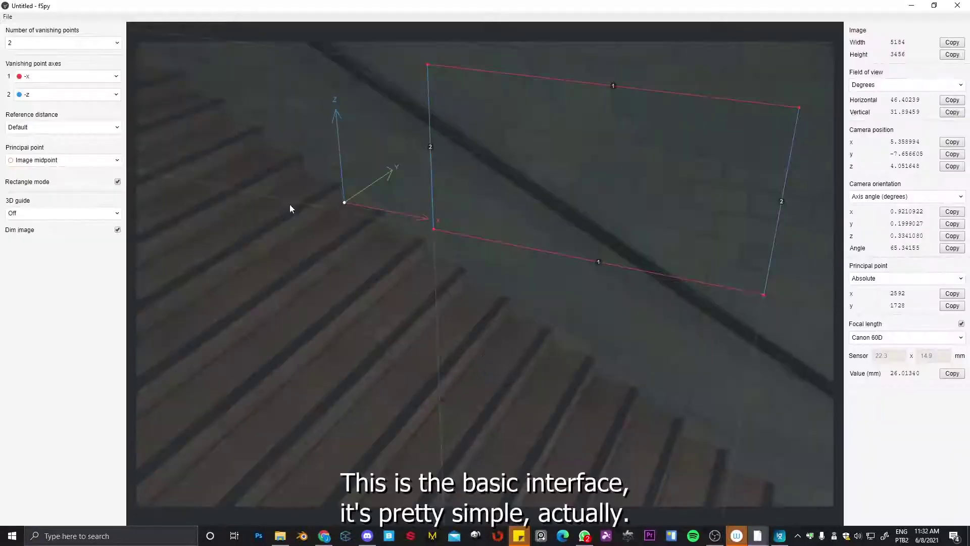
Open the kitchen reference photo as fSpy's working image via File > Open image
left_click(6, 18)
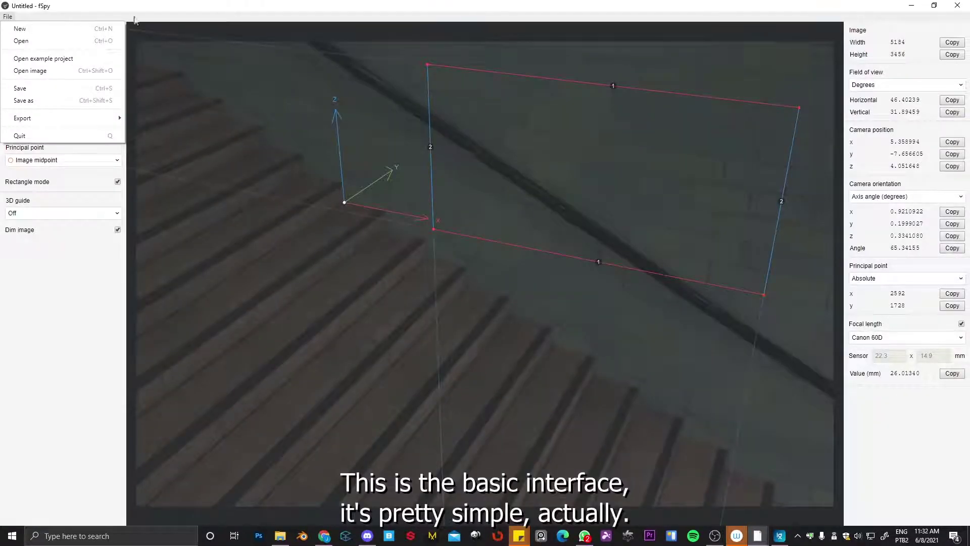
left_click(162, 4)
left_click(5, 17)
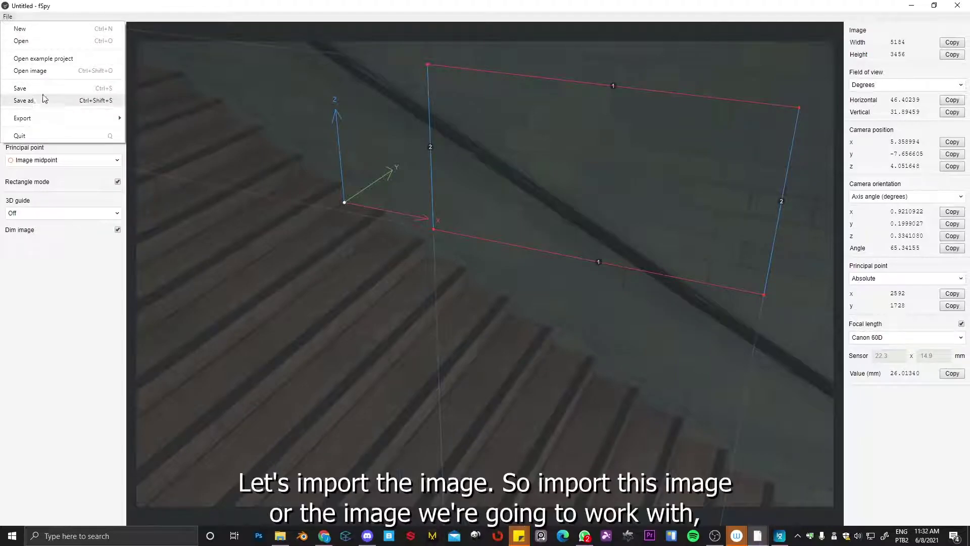
left_click(34, 70)
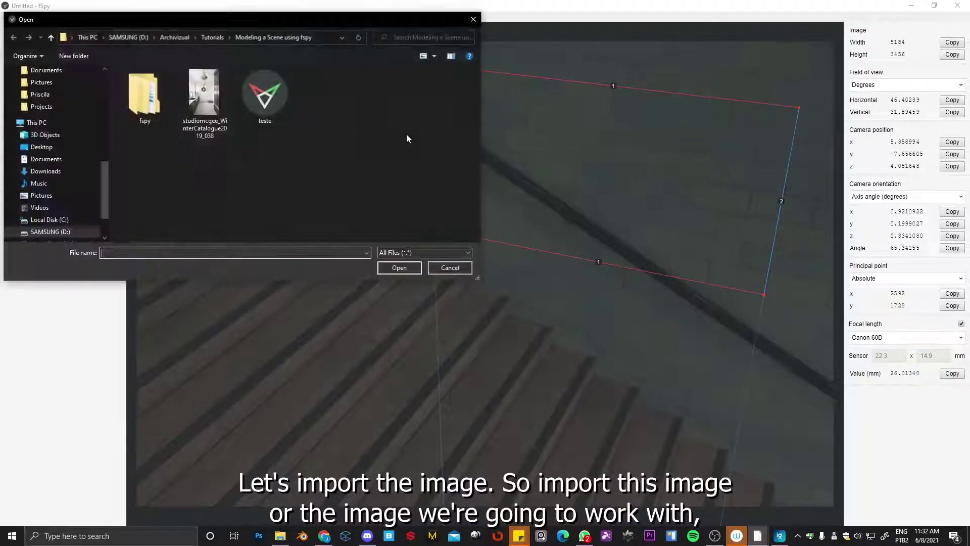
double_click(204, 99)
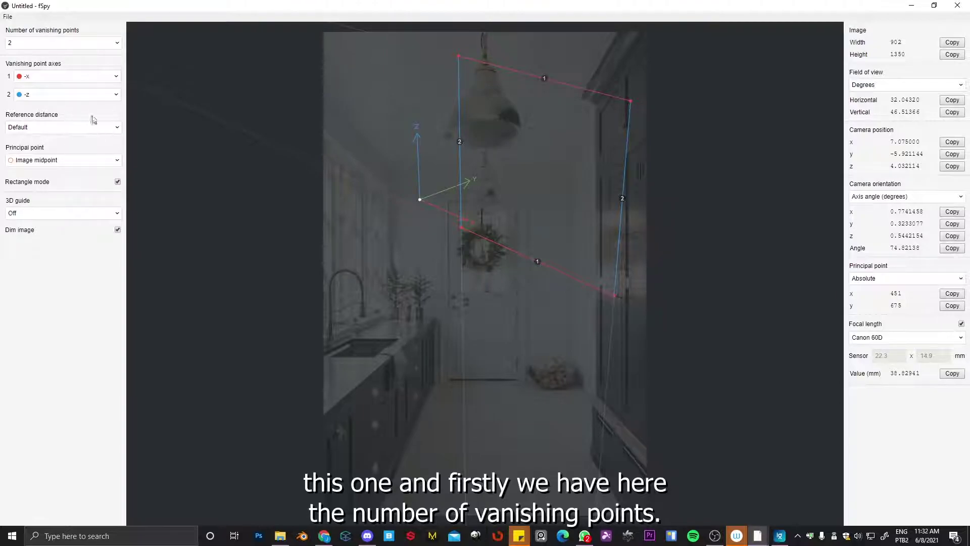
Enable rectangle mode and set the vanishing point count to 1, briefly trying 2
left_click(118, 180)
left_click(87, 43)
left_click(16, 56)
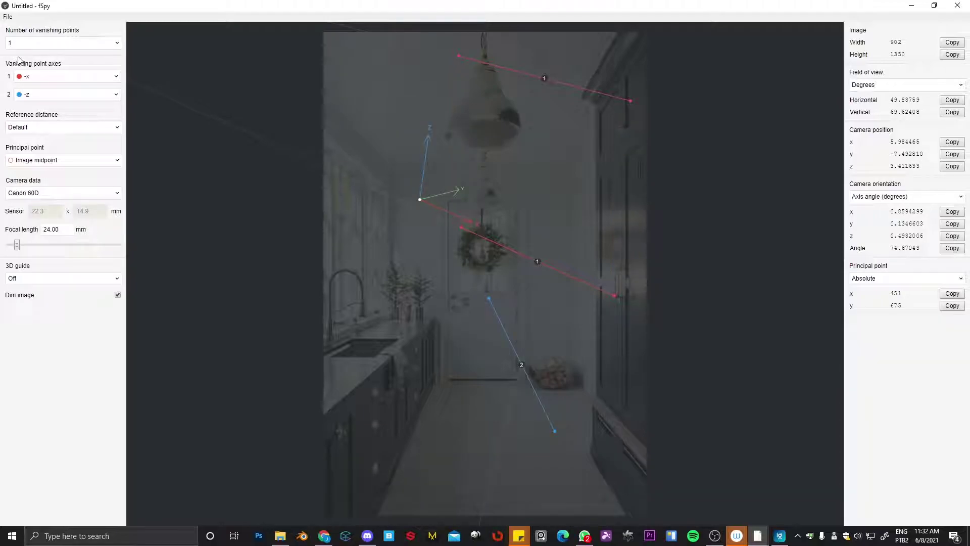
left_click(58, 45)
left_click(22, 68)
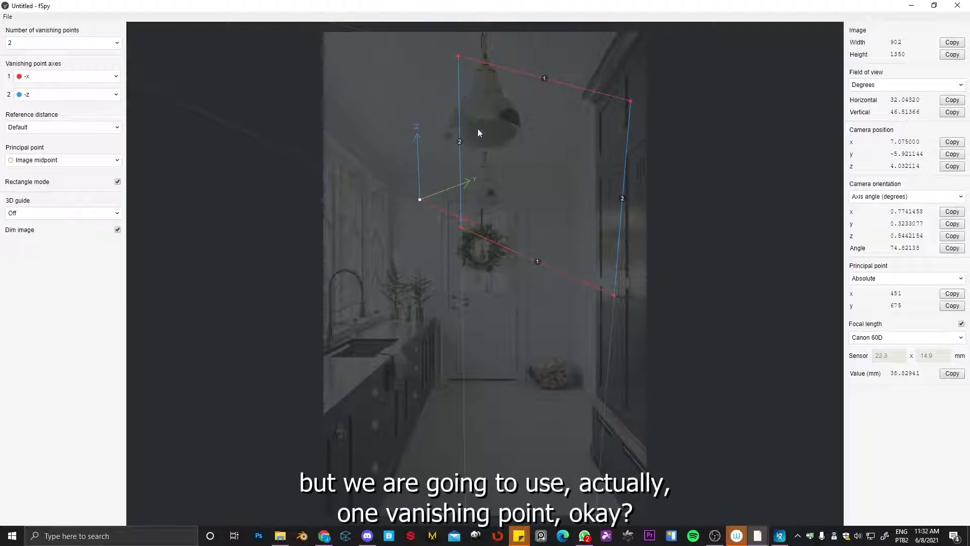
left_click(37, 44)
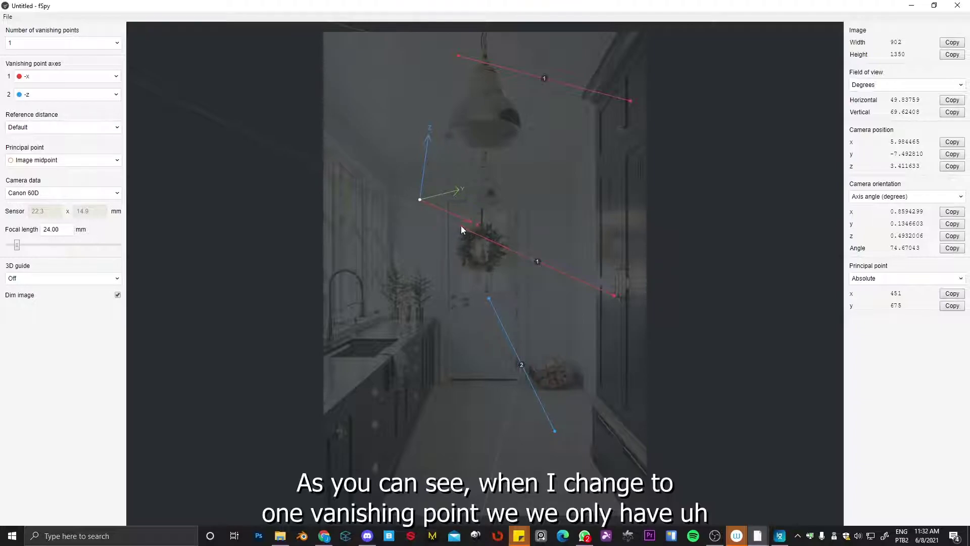
Adjust the red guide endpoints, test two vanishing points, revert to one, and view the camera presets
left_click_drag(460, 226, 489, 243)
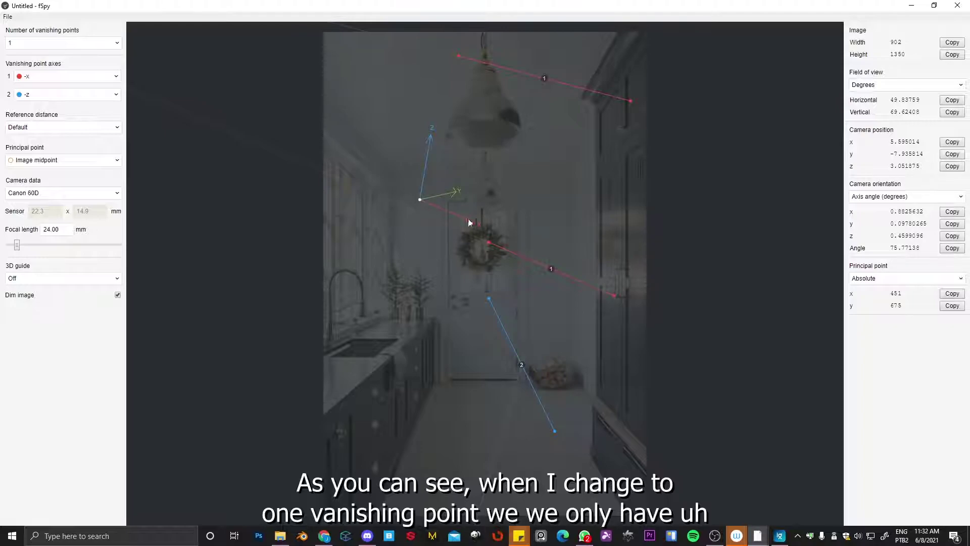
left_click_drag(459, 56, 459, 66)
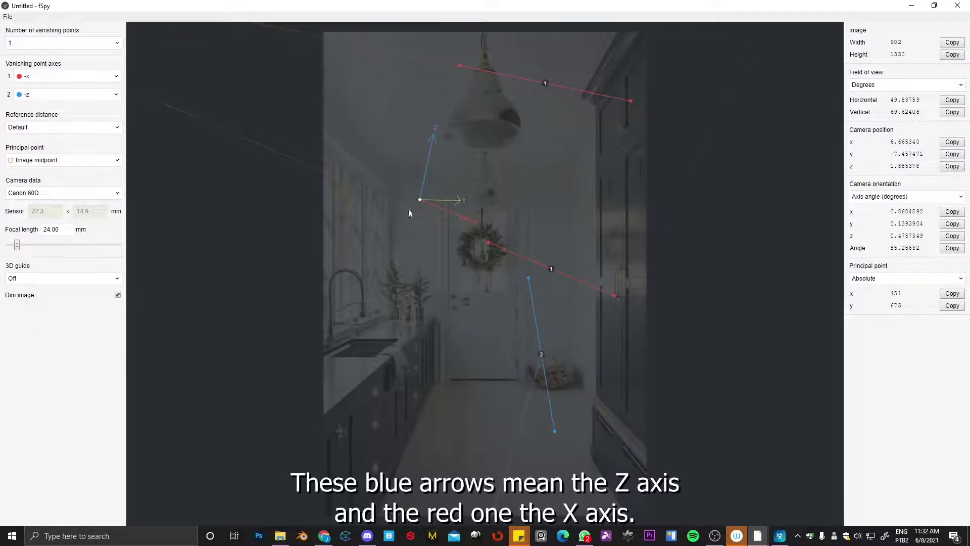
left_click(92, 46)
left_click(33, 67)
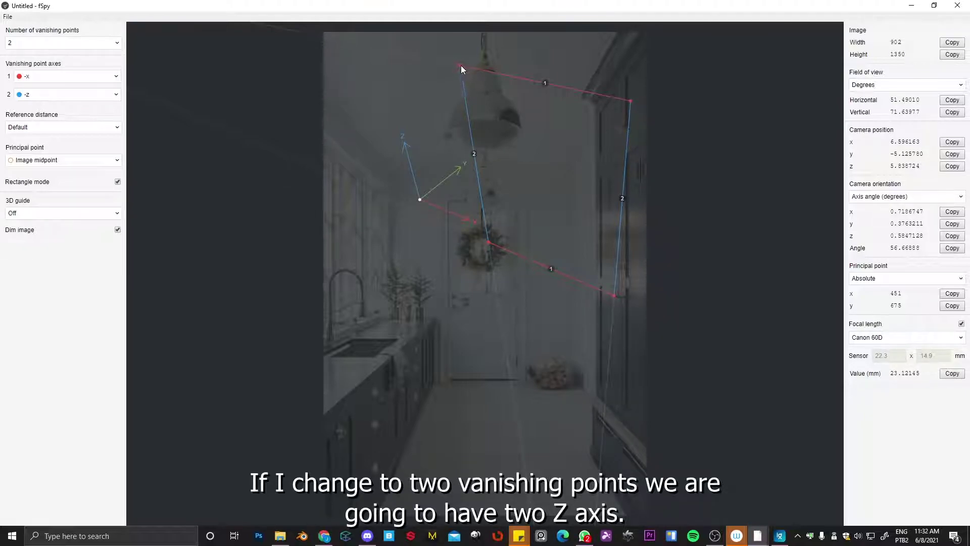
left_click_drag(460, 65, 497, 91)
left_click(87, 44)
left_click(16, 57)
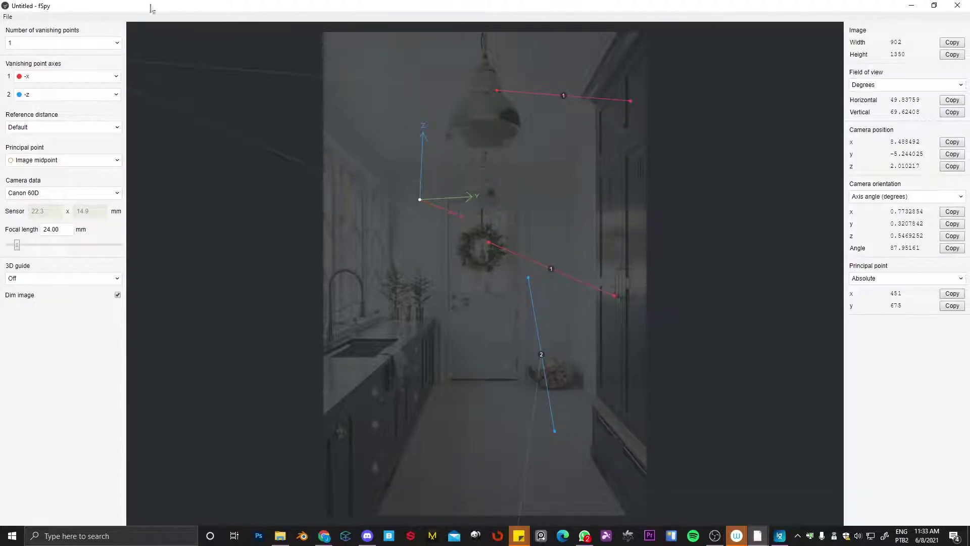
left_click(33, 196)
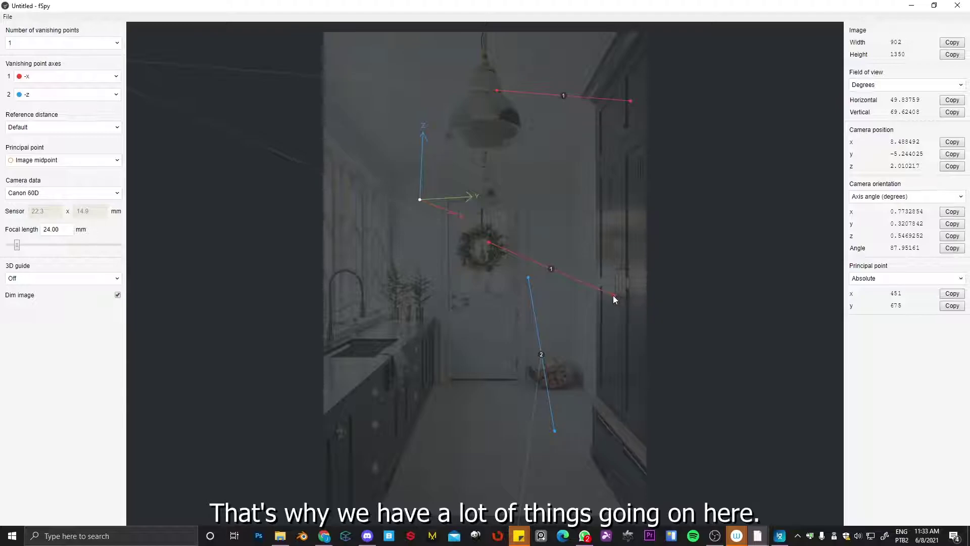
Align the red lines to the lower counter and right cabinet edges, blue line 2 to the cabinet's vertical edge
mouse_move(614, 296)
left_mouse_down()
mouse_move(357, 394)
mouse_move(218, 486)
left_mouse_up()
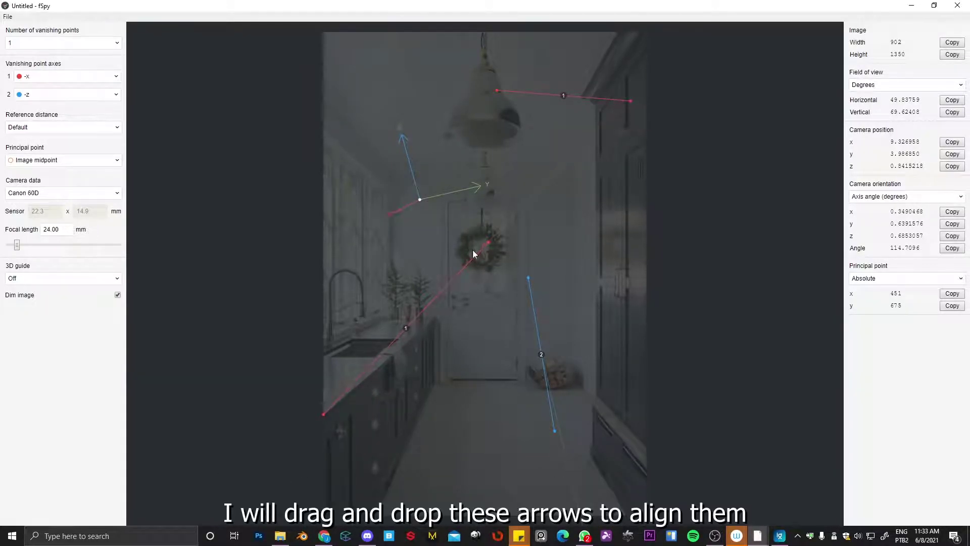
mouse_move(488, 242)
left_mouse_down()
mouse_move(437, 320)
mouse_move(414, 300)
left_mouse_up()
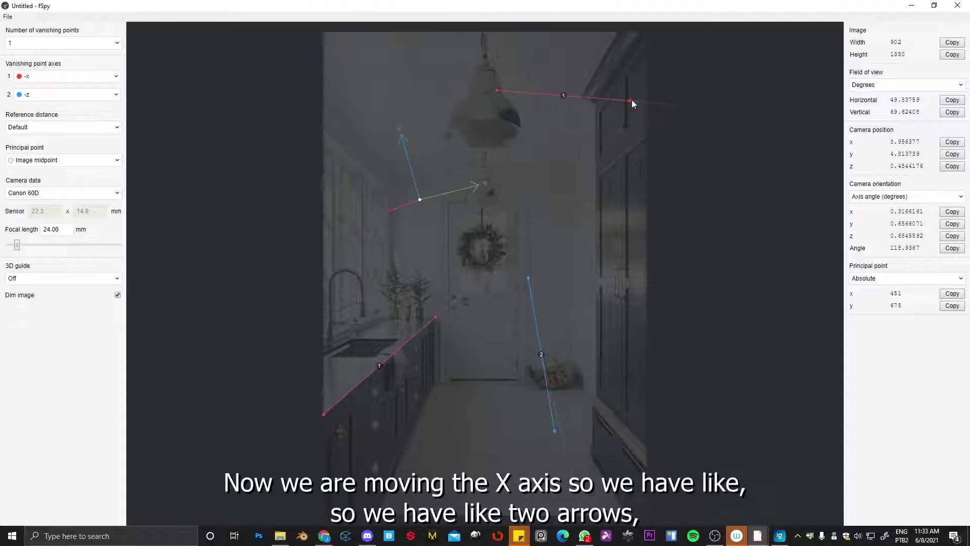
mouse_move(631, 101)
left_mouse_down()
mouse_move(638, 435)
mouse_move(667, 488)
left_mouse_up()
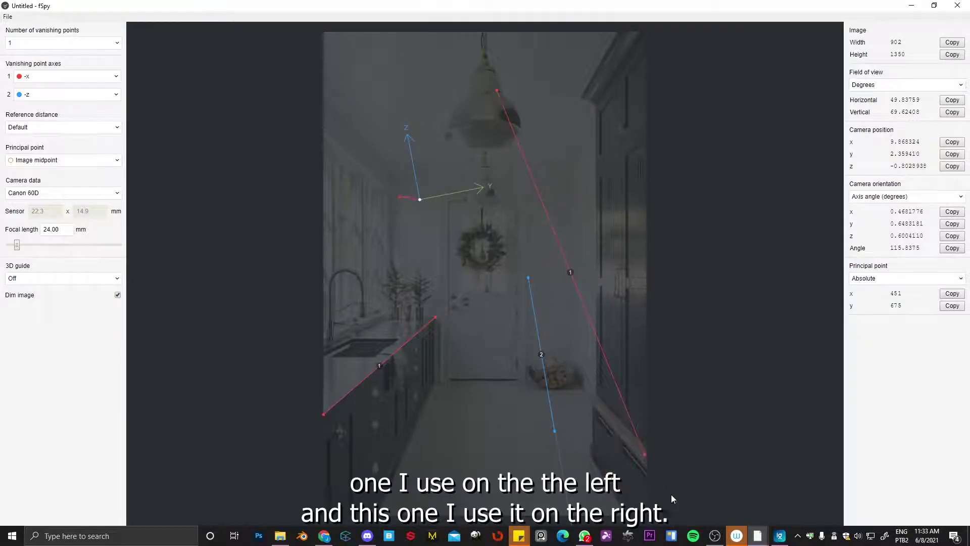
left_click_drag(645, 455, 647, 458)
mouse_move(497, 87)
left_mouse_down()
mouse_move(600, 378)
mouse_move(534, 390)
left_mouse_up()
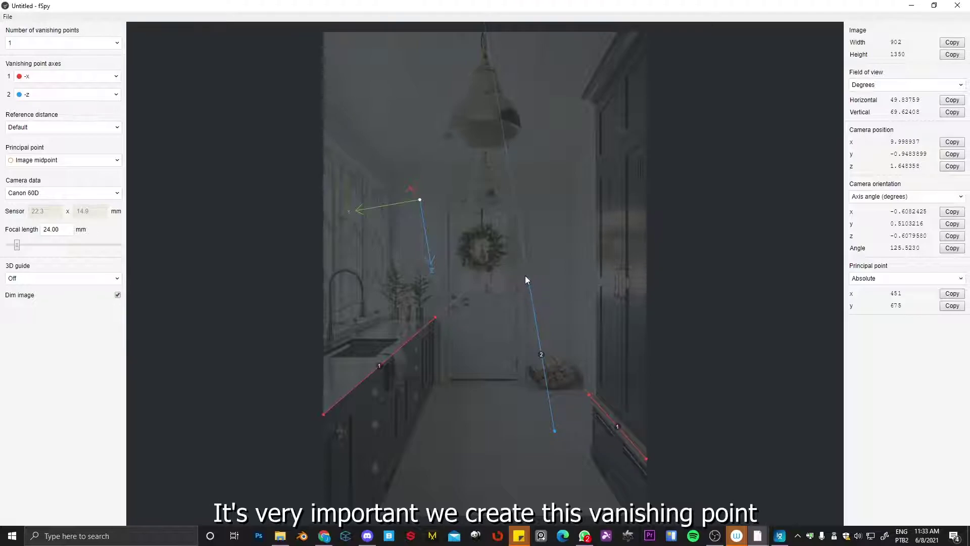
mouse_move(526, 277)
left_mouse_down()
mouse_move(615, 256)
mouse_move(519, 248)
mouse_move(545, 237)
mouse_move(560, 151)
mouse_move(608, 109)
mouse_move(600, 99)
mouse_move(574, 114)
left_mouse_up()
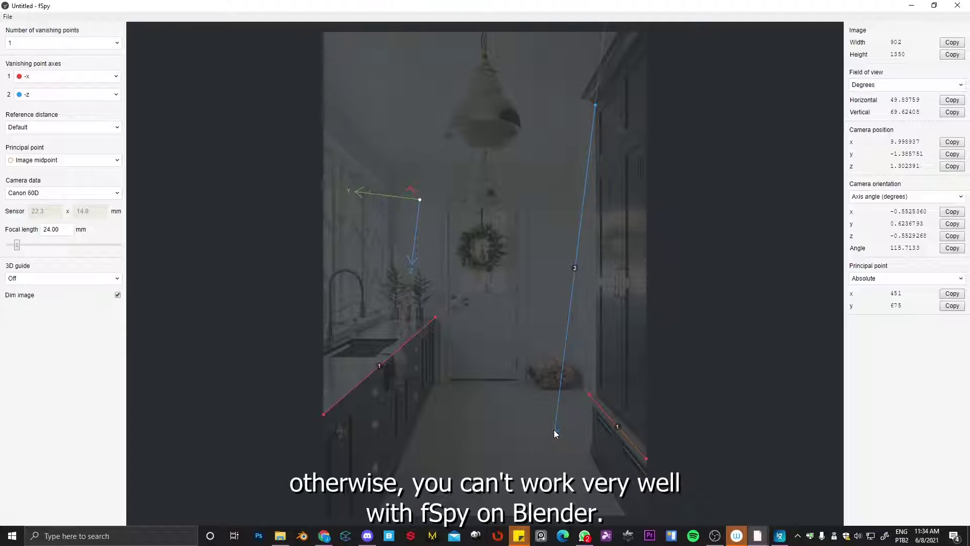
mouse_move(556, 429)
left_mouse_down("shift")
mouse_move(563, 362)
mouse_move(570, 414)
mouse_move(596, 394)
left_mouse_up("shift")
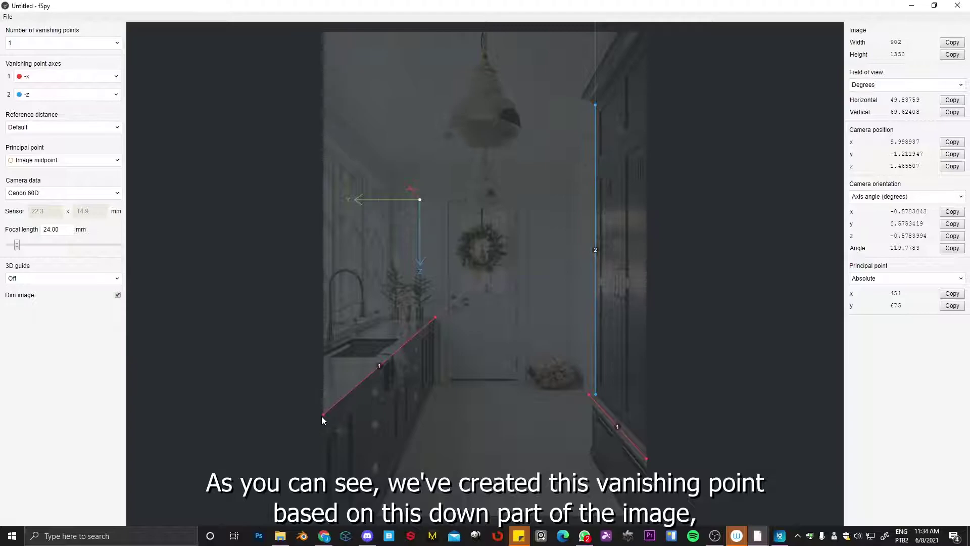
Move both red x-axis lines up onto the upper left wall and top cabinet edges
left_click_drag(324, 416, 321, 137)
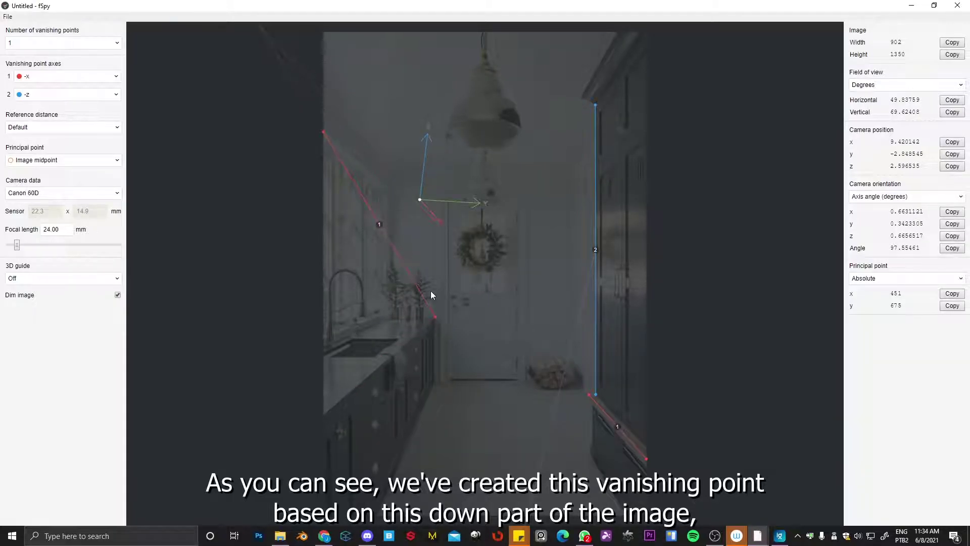
left_click_drag(435, 317, 388, 189)
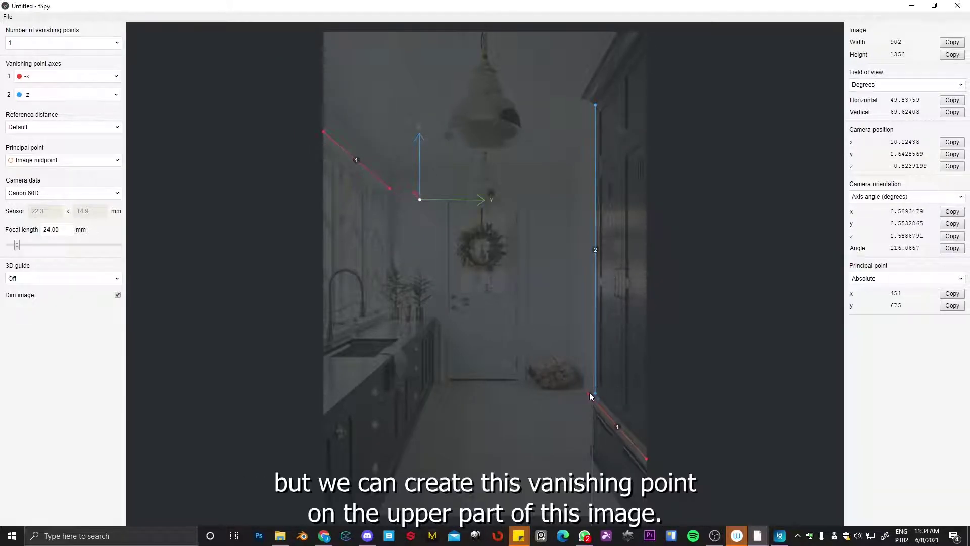
left_click_drag(589, 394, 597, 103)
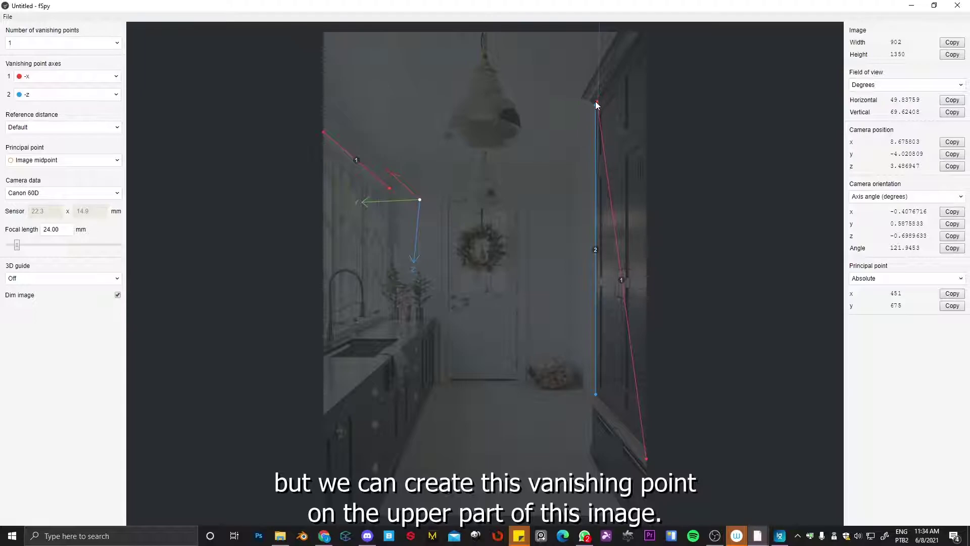
left_click_drag(646, 457, 642, 32)
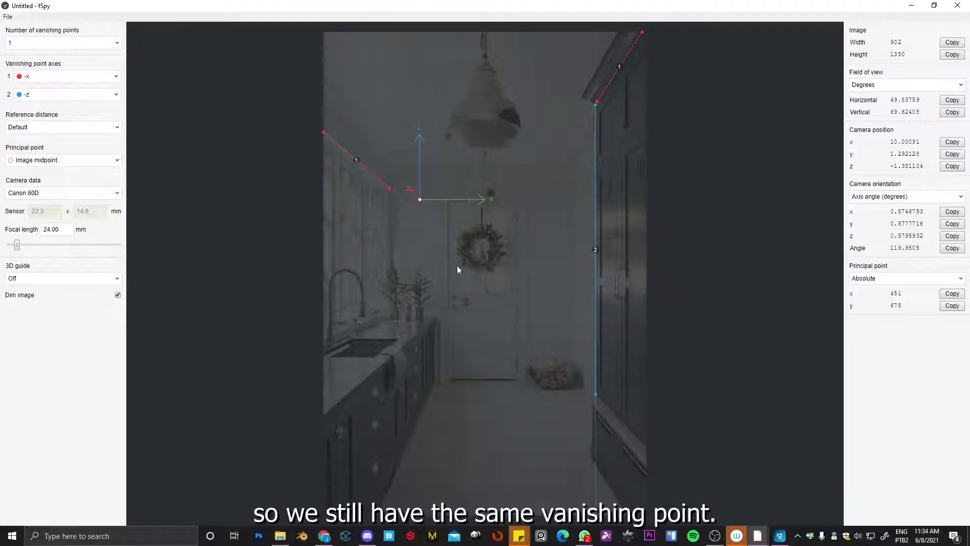
Return the red lines to the lower left counter and lower right cabinet edges
mouse_move(324, 131)
left_mouse_down()
mouse_move(354, 399)
mouse_move(269, 445)
mouse_move(265, 472)
left_mouse_up()
mouse_move(438, 149)
left_mouse_down()
mouse_move(410, 217)
mouse_move(435, 319)
left_mouse_up()
left_click_drag(437, 362, 432, 373)
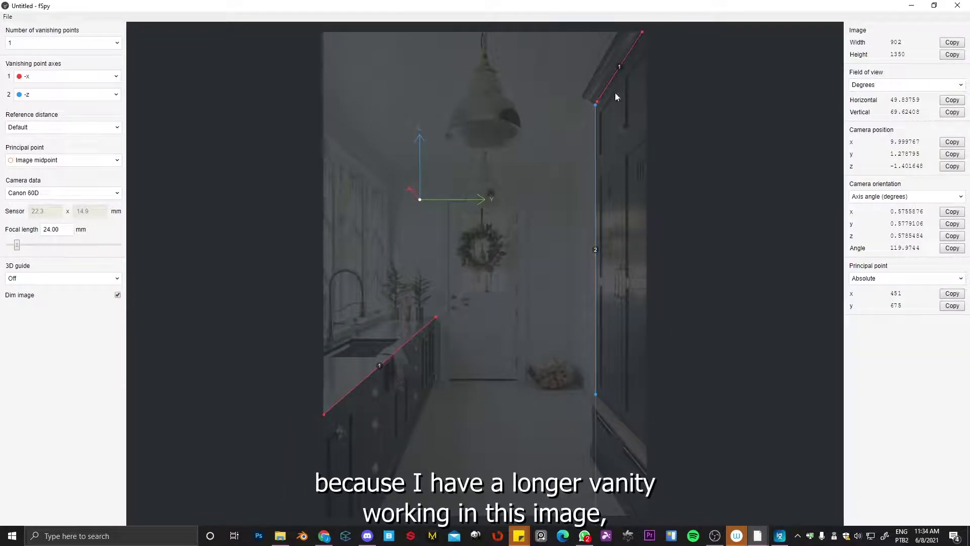
mouse_move(597, 102)
left_mouse_down()
mouse_move(624, 141)
mouse_move(613, 305)
mouse_move(564, 364)
left_mouse_up()
mouse_move(641, 32)
left_mouse_down()
mouse_move(651, 453)
mouse_move(640, 477)
left_mouse_up()
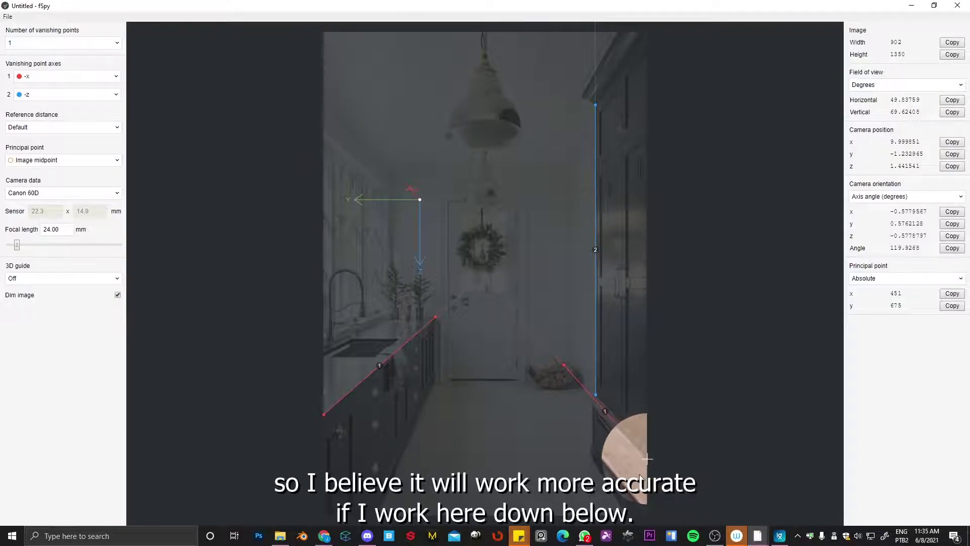
mouse_move(565, 364)
left_mouse_down()
mouse_move(607, 434)
mouse_move(596, 431)
left_mouse_up()
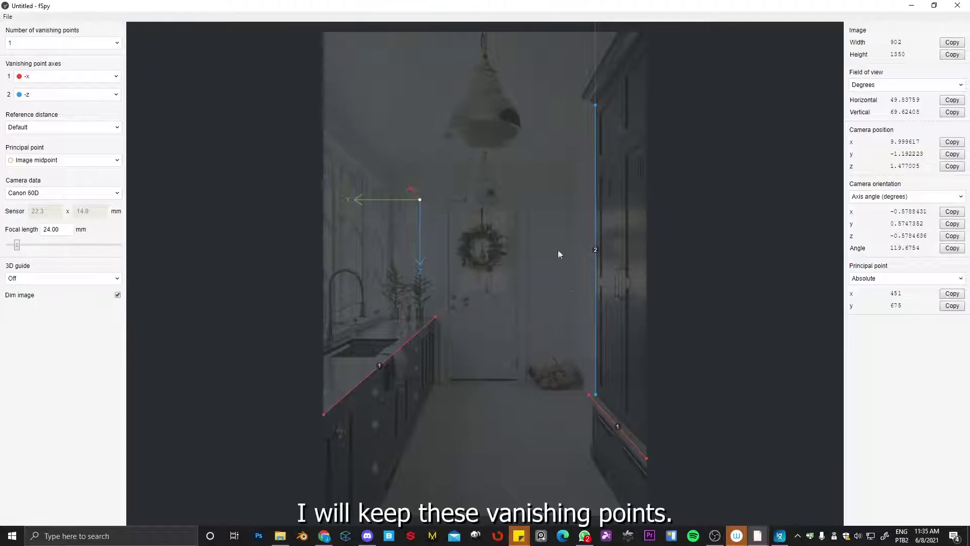
Place the origin on the floor, change vanishing point axis 2 from -z to z, and nudge it left
mouse_move(431, 206)
left_mouse_down()
mouse_move(579, 189)
mouse_move(391, 174)
left_mouse_up()
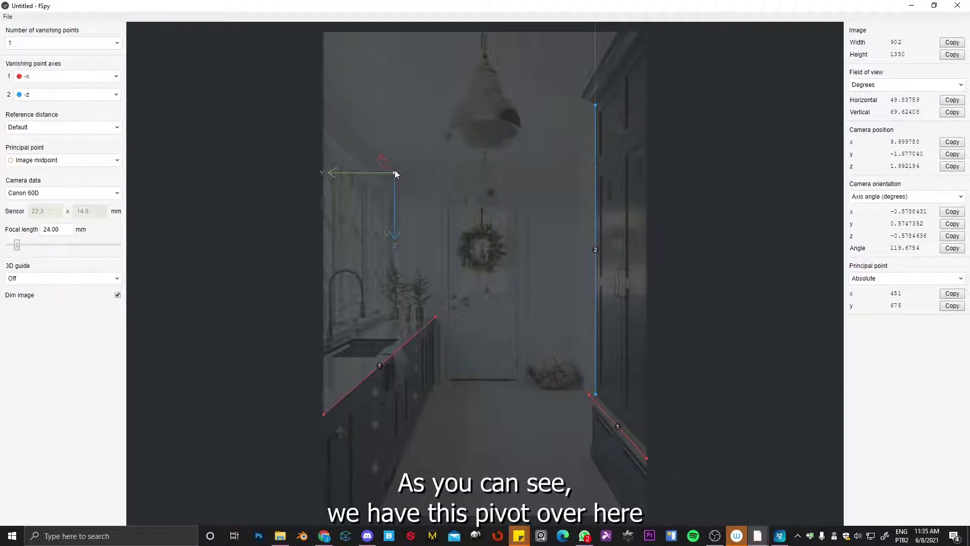
mouse_move(394, 170)
left_mouse_down()
mouse_move(468, 140)
mouse_move(455, 144)
mouse_move(505, 162)
mouse_move(576, 162)
mouse_move(586, 138)
mouse_move(566, 166)
mouse_move(447, 165)
mouse_move(516, 168)
mouse_move(501, 275)
mouse_move(517, 369)
mouse_move(503, 377)
mouse_move(574, 382)
mouse_move(455, 383)
mouse_move(507, 384)
left_mouse_up()
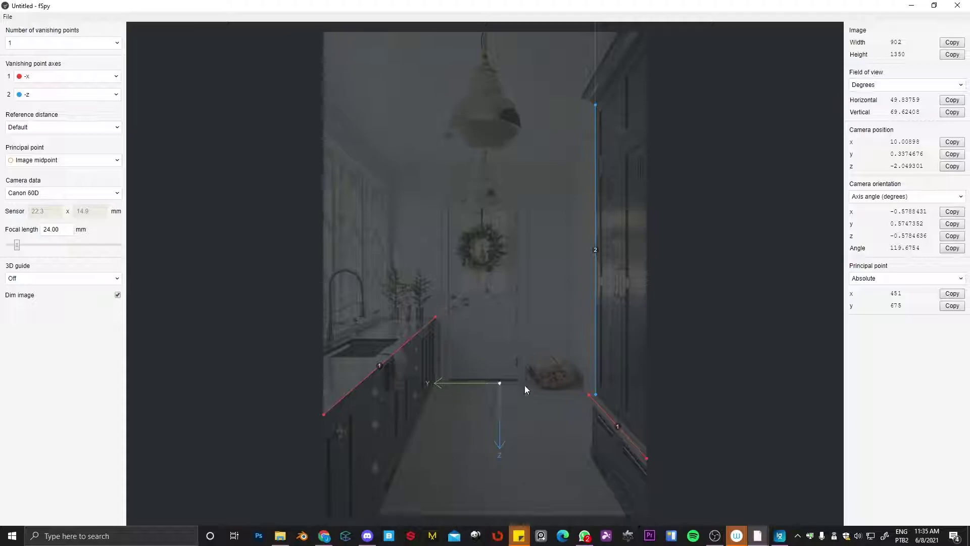
left_click(66, 96)
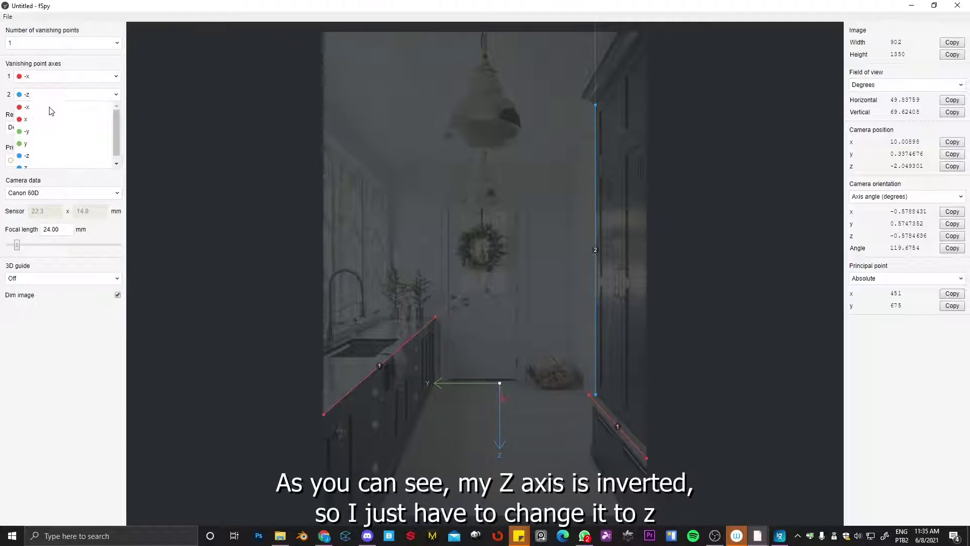
left_click(28, 167)
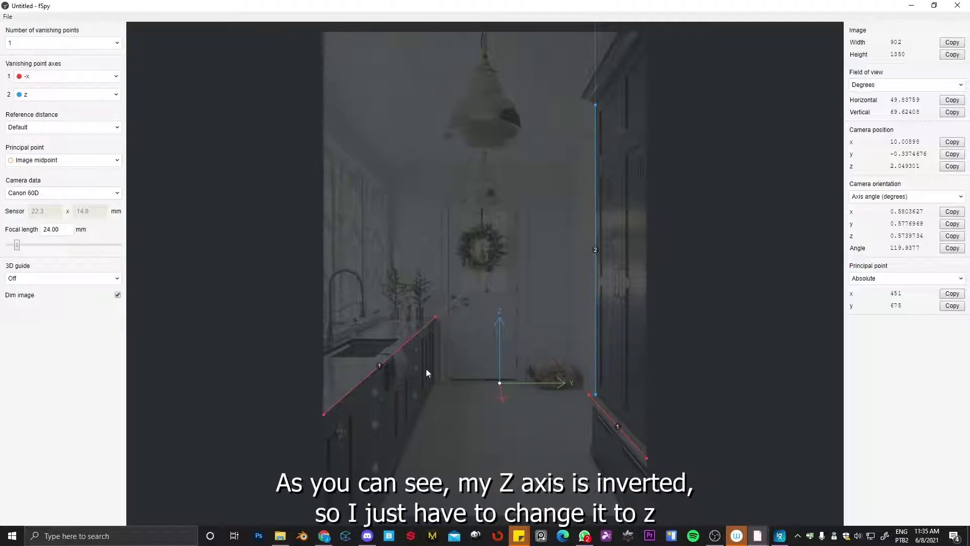
mouse_move(499, 383)
left_mouse_down()
mouse_move(438, 380)
mouse_move(396, 315)
mouse_move(457, 351)
mouse_move(451, 362)
left_mouse_up()
Set the 3D guide to Box and move the origin so the box rests on the floor
left_click(50, 280)
left_click(23, 301)
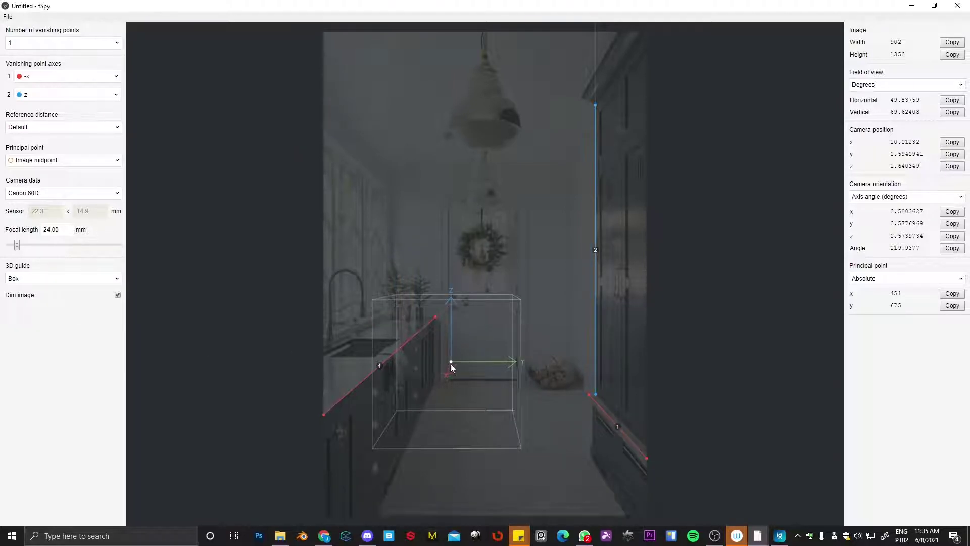
mouse_move(452, 362)
left_mouse_down()
mouse_move(484, 353)
mouse_move(509, 330)
mouse_move(493, 332)
mouse_move(462, 262)
mouse_move(447, 255)
mouse_move(444, 211)
mouse_move(444, 230)
mouse_move(404, 206)
mouse_move(405, 189)
mouse_move(422, 288)
mouse_move(412, 275)
mouse_move(450, 256)
mouse_move(522, 241)
mouse_move(520, 206)
mouse_move(570, 120)
mouse_move(525, 222)
mouse_move(455, 226)
mouse_move(494, 225)
mouse_move(475, 350)
mouse_move(479, 333)
left_mouse_up()
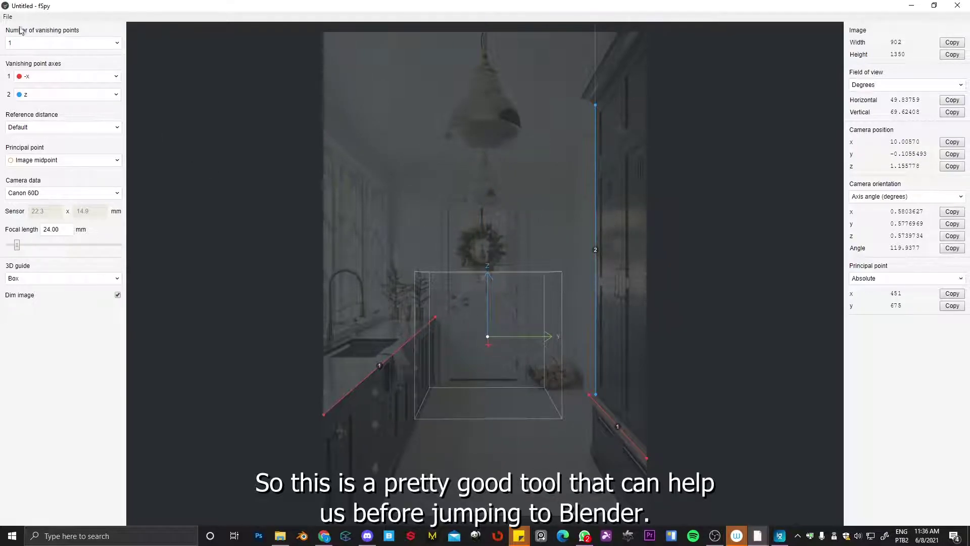
Save the fSpy project as 'Kitchen' using File > Save as
left_click(8, 18)
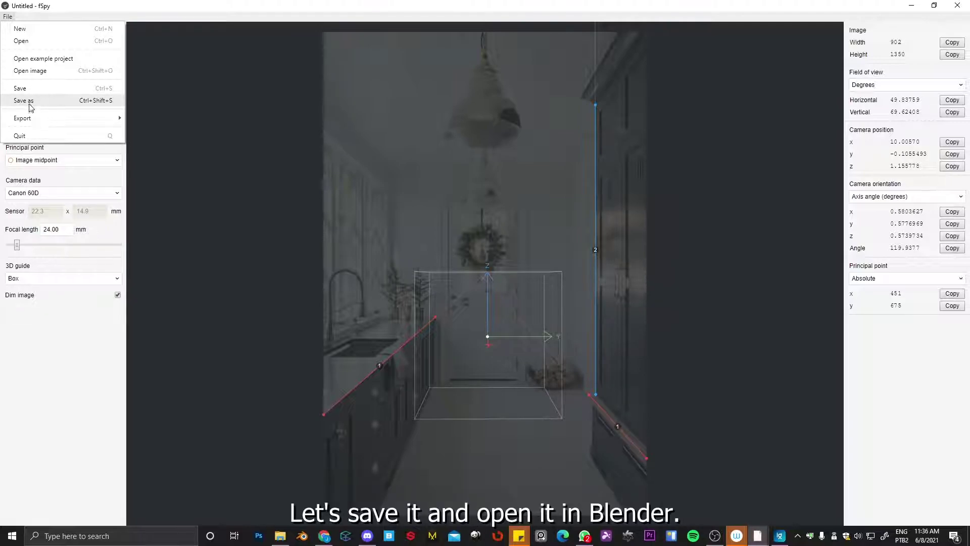
left_click(23, 100)
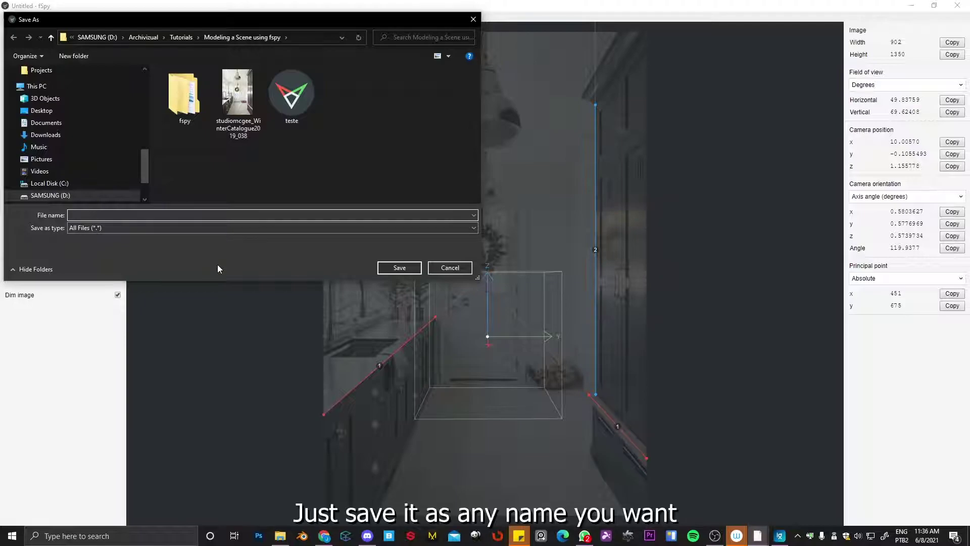
type("Kitche")
type("n")
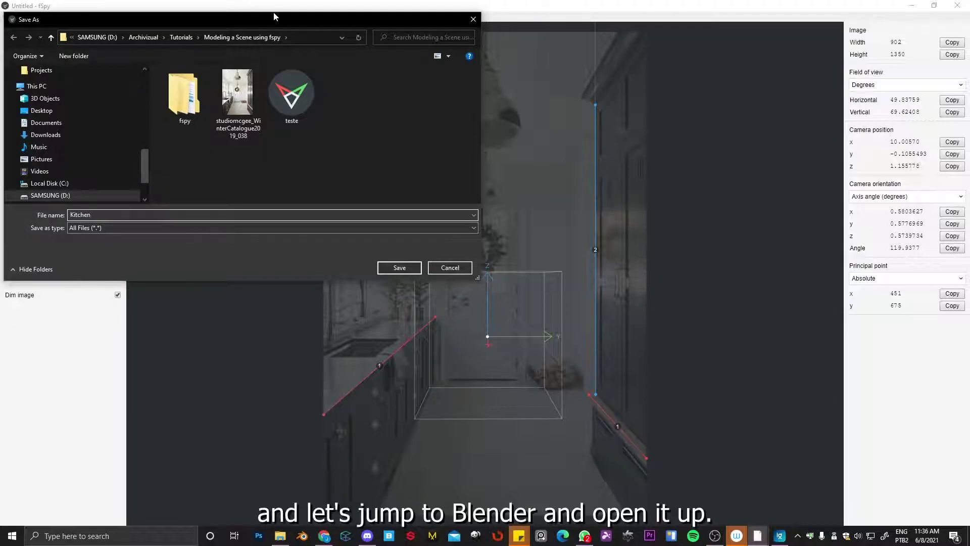
left_click(399, 271)
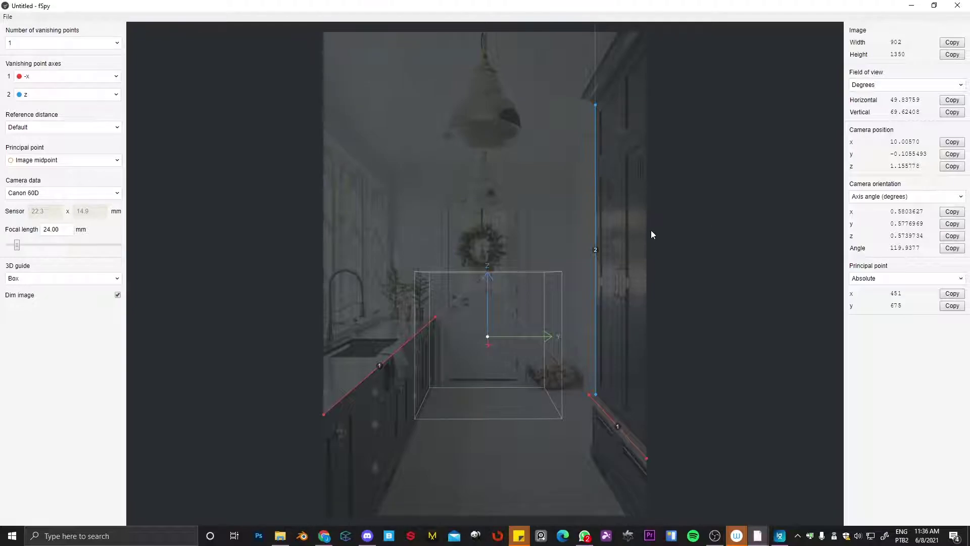
Switch to Blender, dismiss the splash screen, hide the N sidebar, and open the File menu
left_click(303, 536)
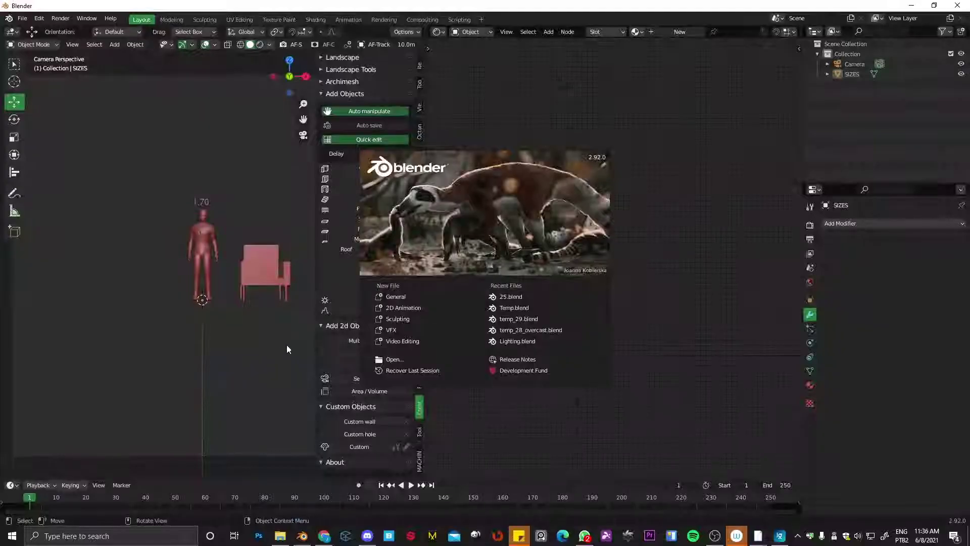
left_click(238, 204)
key("n")
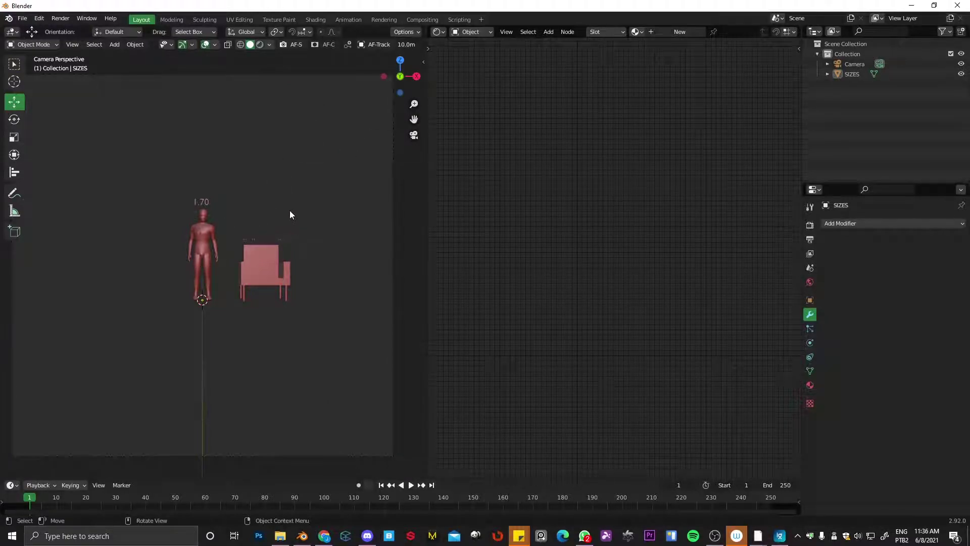
left_click(22, 19)
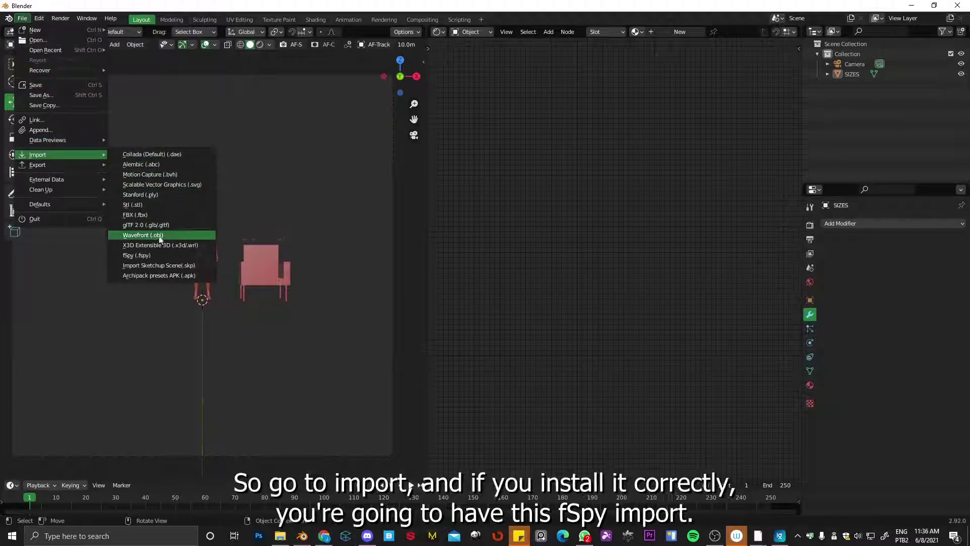
mouse_move(38, 154)
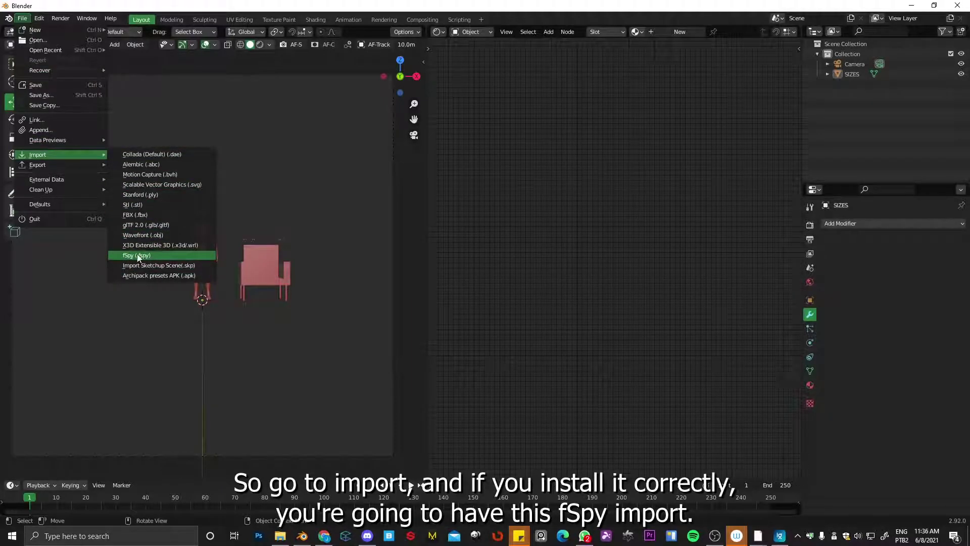
In the fSpy import browser, go to the Modeling a Scene using fspy folder and select Kitchen.fspy
left_click(139, 257)
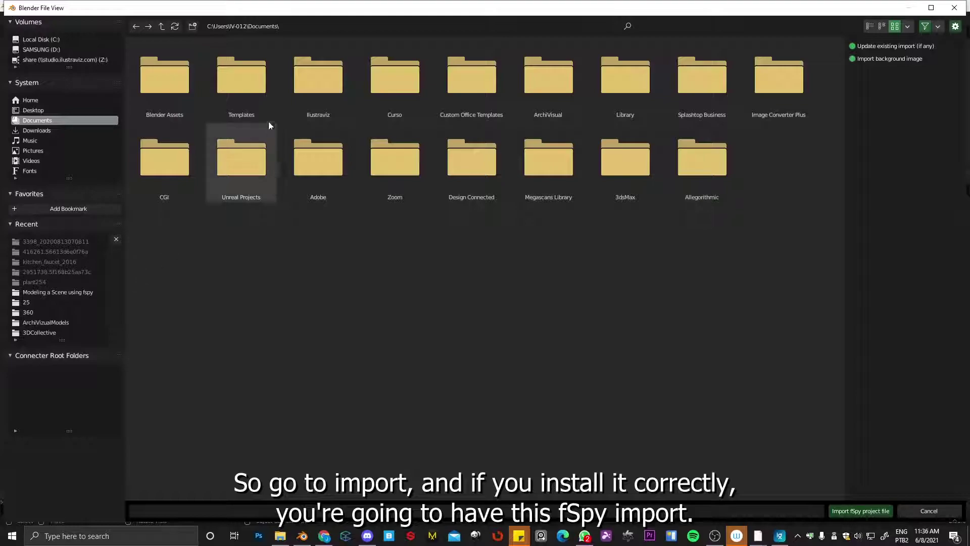
left_click(280, 536)
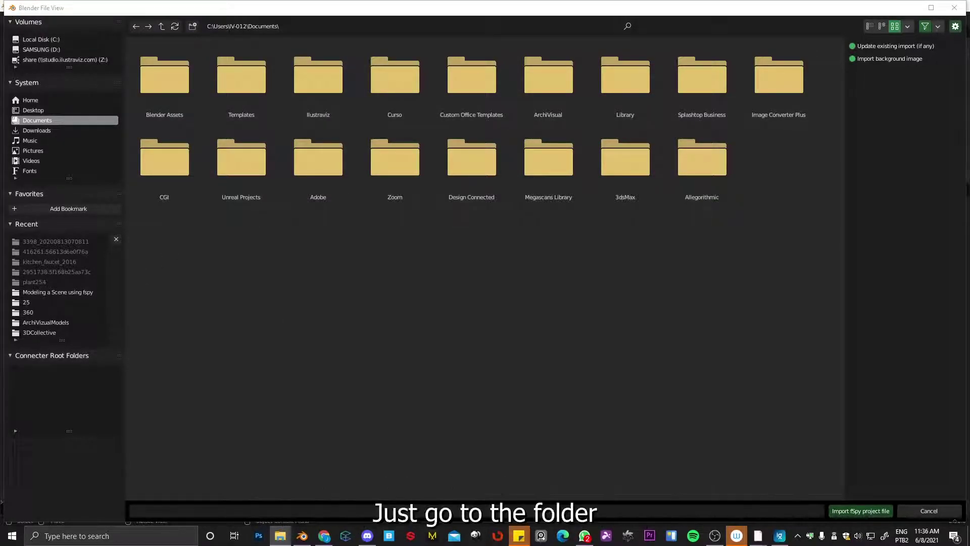
left_click(384, 26)
type("D:\\Archivizual\\Tutorials\\Modeling a Scene using fspy")
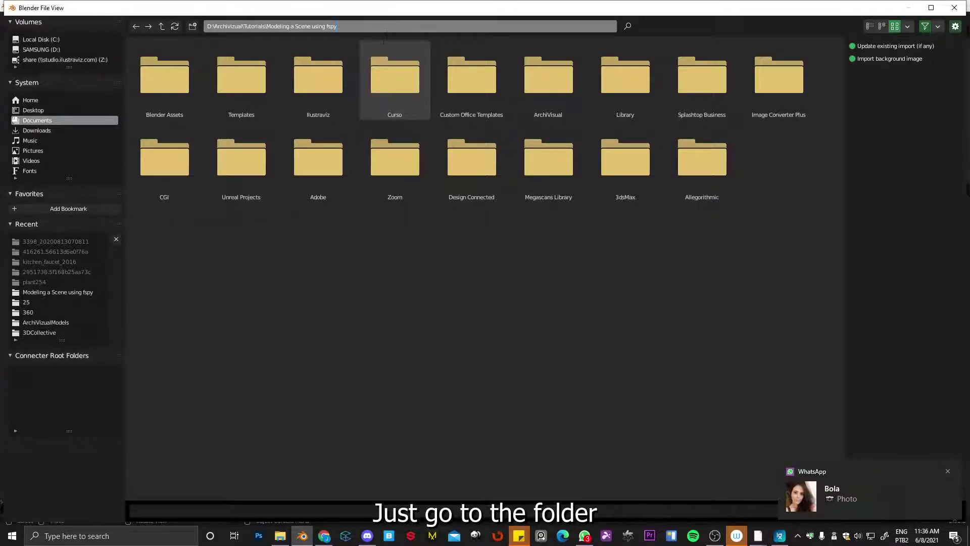
key("Return")
left_click(948, 472)
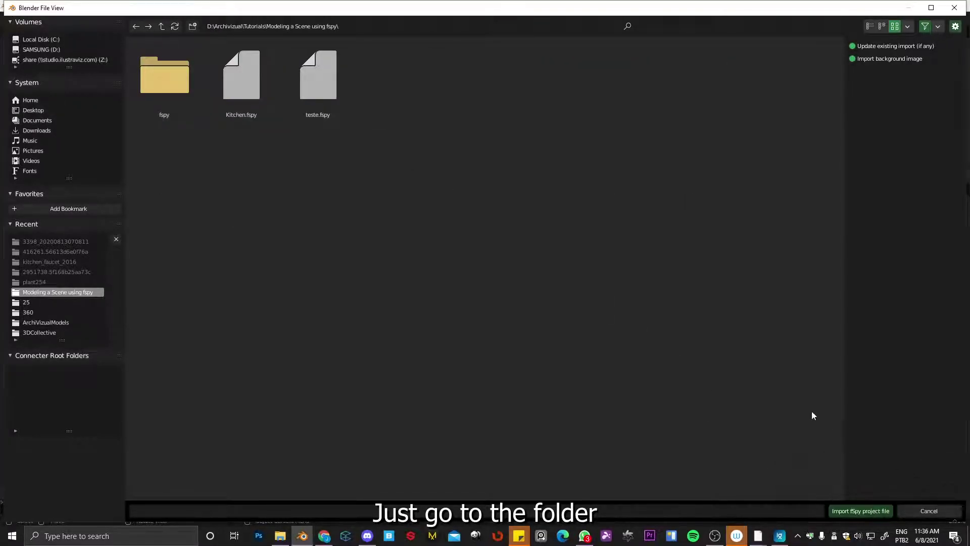
left_click(332, 515)
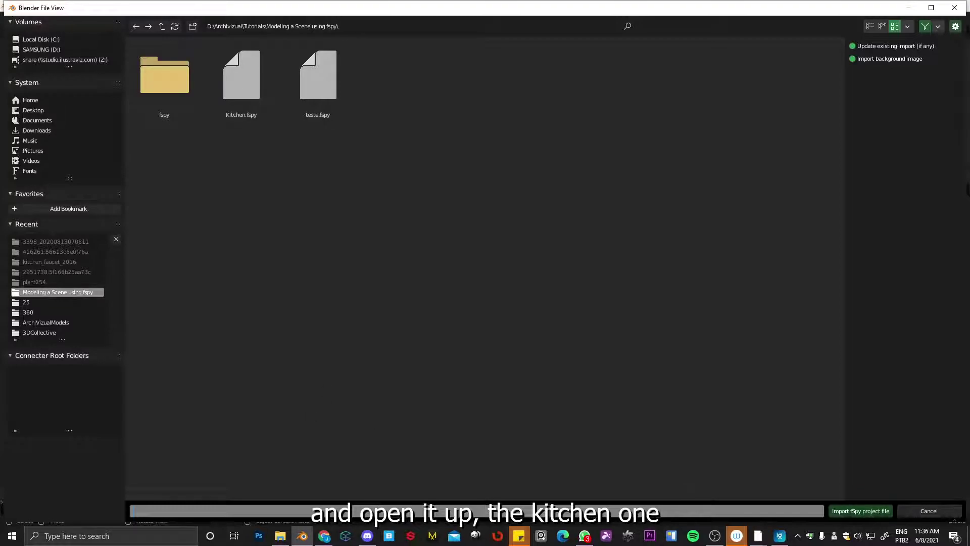
type("D:\\Archivizual\\Tutorials\\Modeling a Scene using fspy")
key("Return")
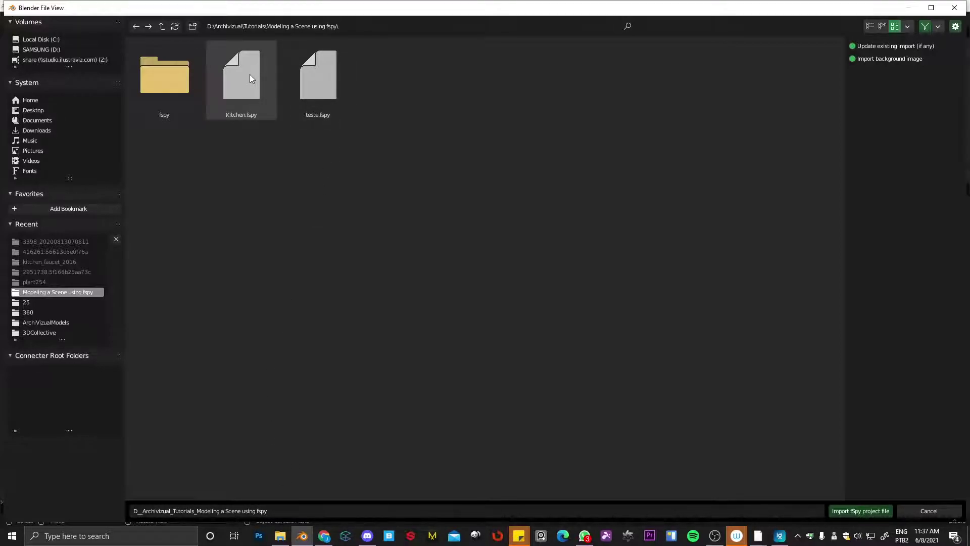
left_click(249, 79)
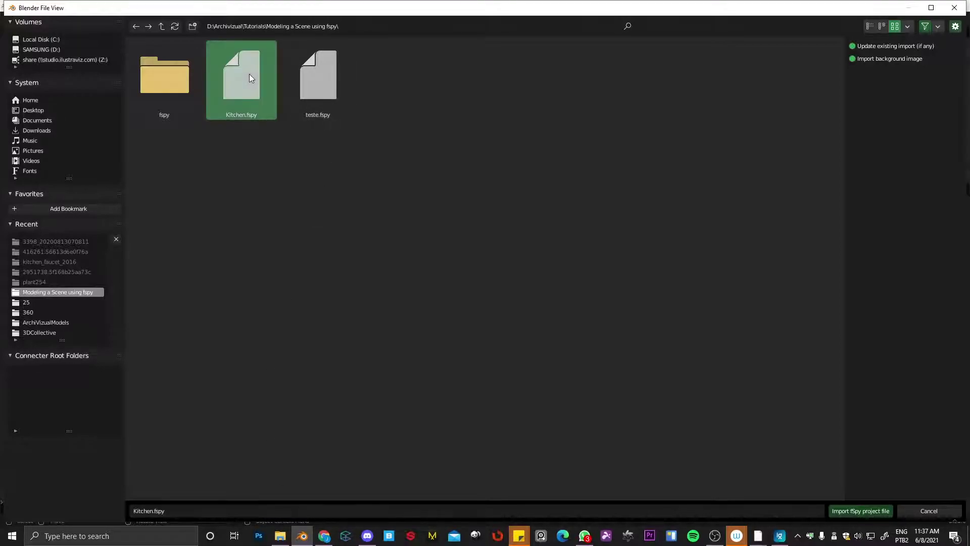
Import the Kitchen fSpy project and turn the right-hand area into a 3D Viewport
left_click(868, 511)
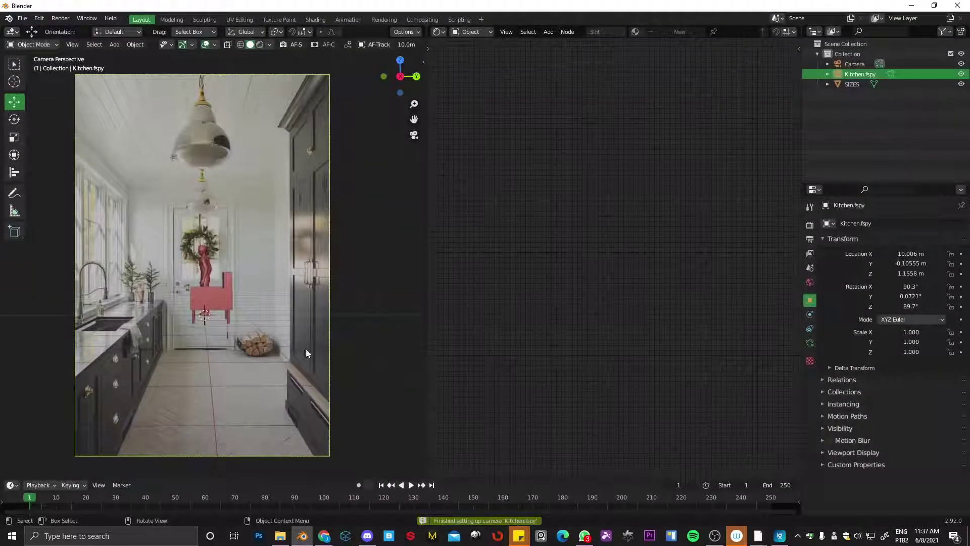
left_click(438, 32)
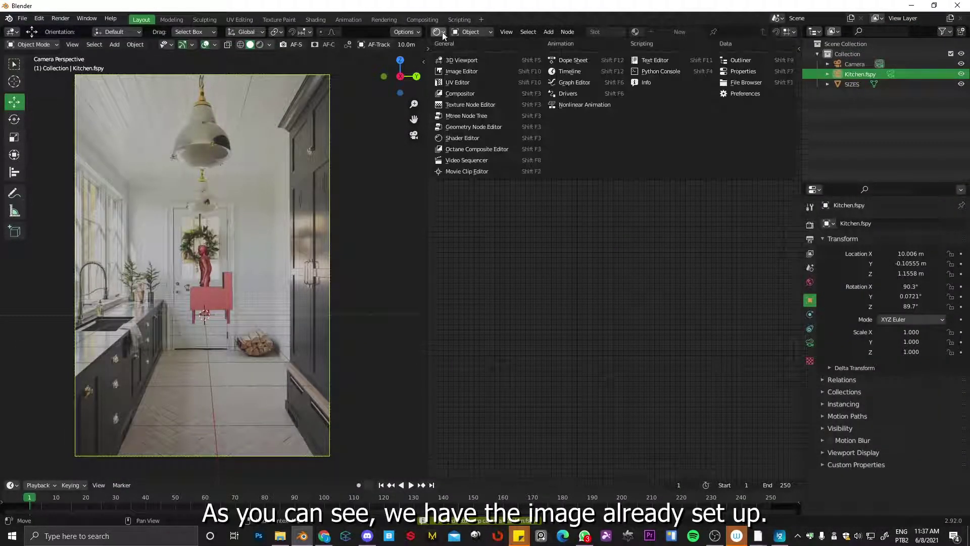
left_click(457, 59)
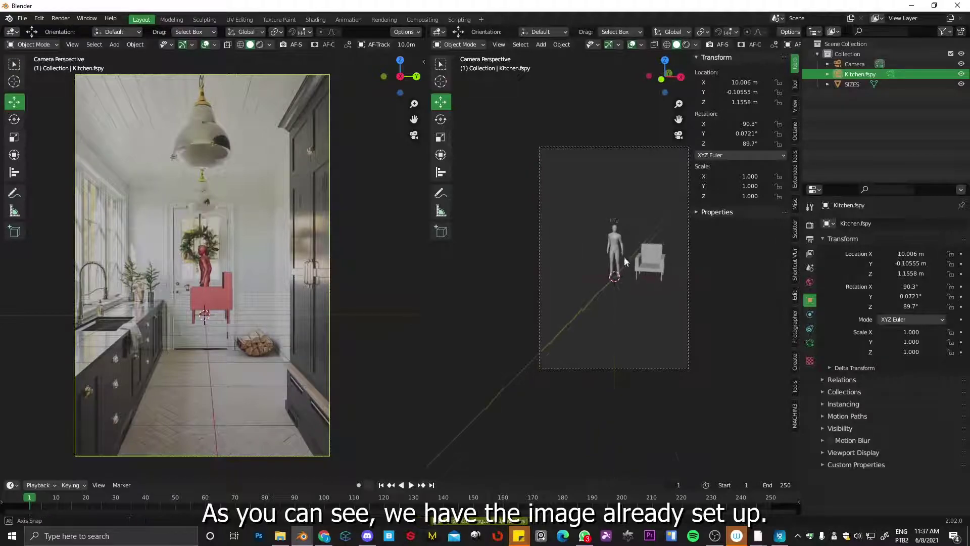
Delete the default camera, keeping only the Kitchen.fspy camera
left_click(642, 324)
middle_click_drag(642, 312, 608, 293)
left_click(609, 297)
key("Delete")
Slide the Kitchen.fspy camera back along the X axis
middle_click_drag(711, 262, 635, 266)
left_click_drag(617, 245, 702, 316)
key("g")
key("x")
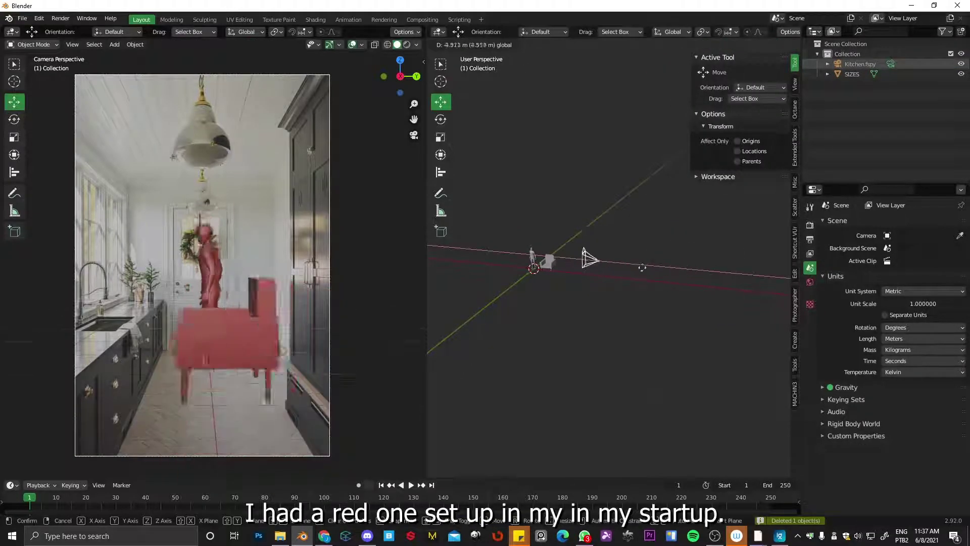
left_click(652, 271)
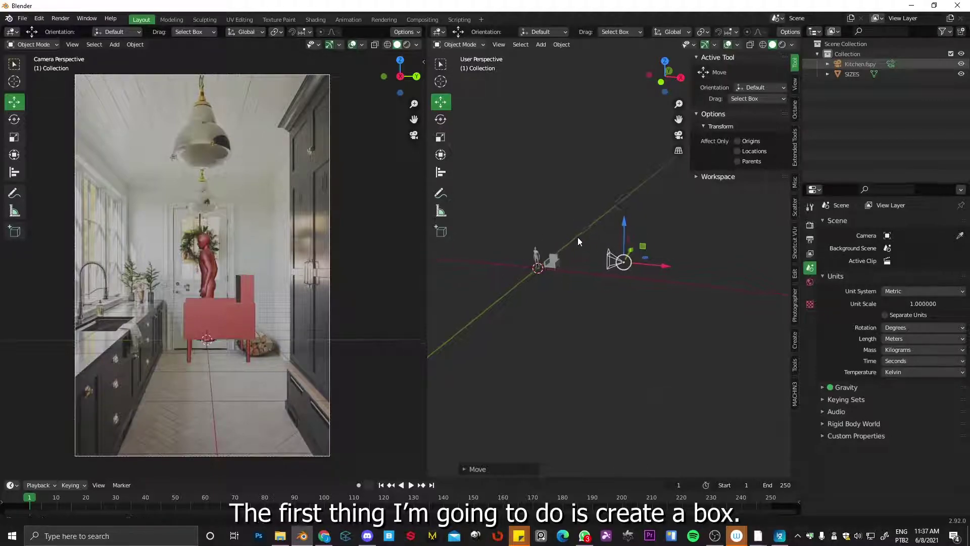
Browse the N-panel tabs and collapse the active tool and transform option panels
middle_click_drag(581, 236, 681, 199, "shift")
left_click(795, 81)
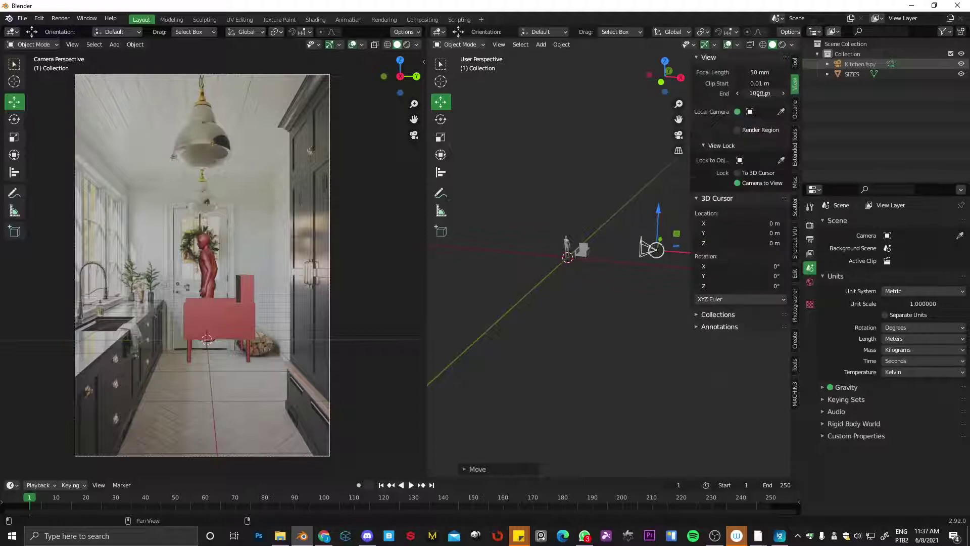
left_click(798, 63)
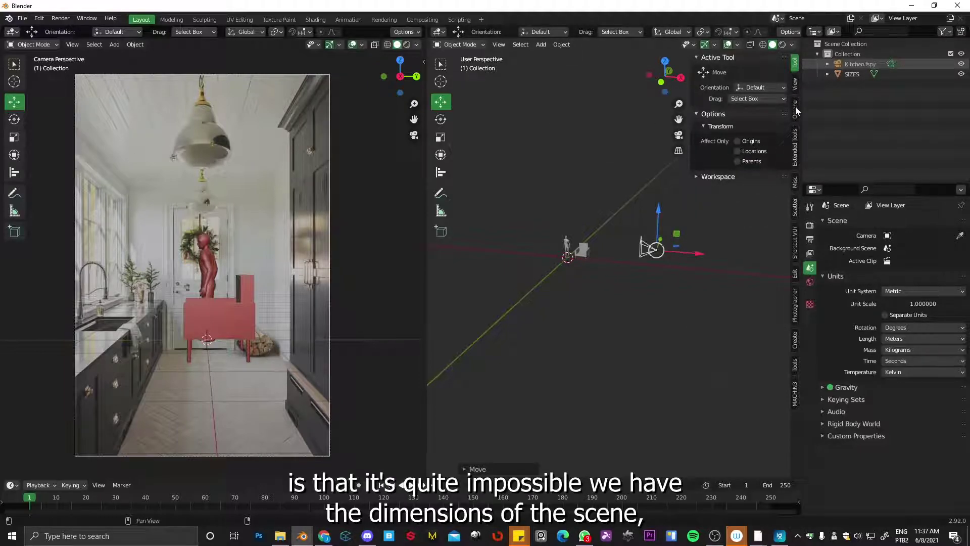
left_click(796, 85)
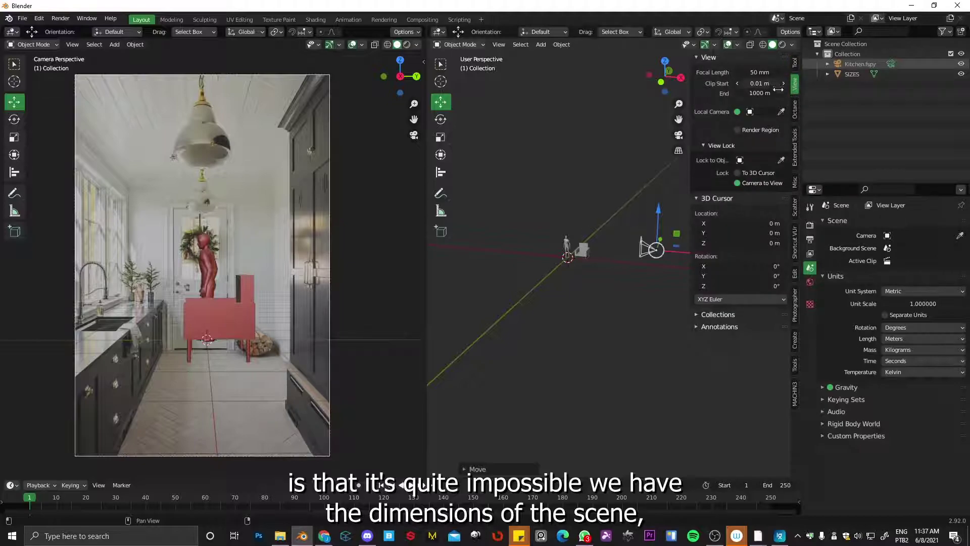
left_click(796, 66)
left_click(727, 59)
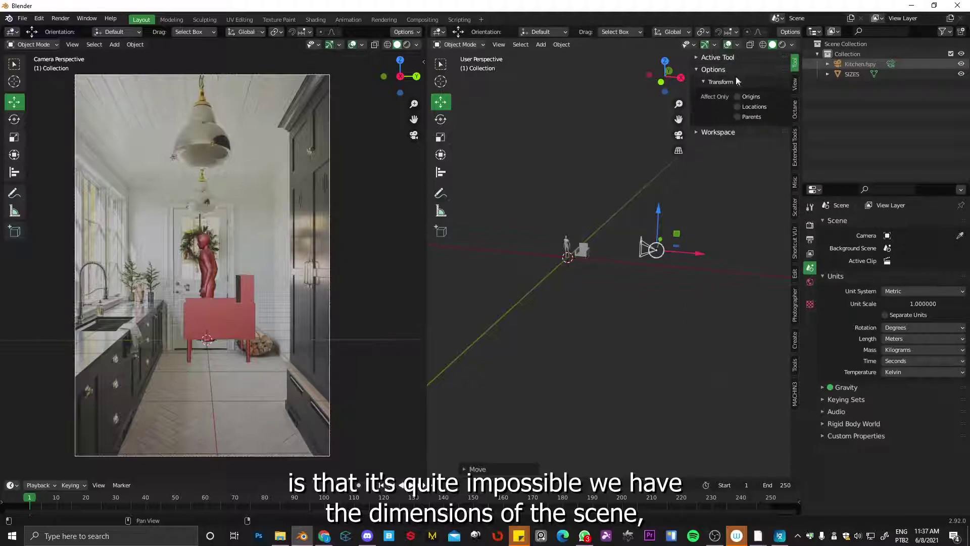
left_click(724, 60)
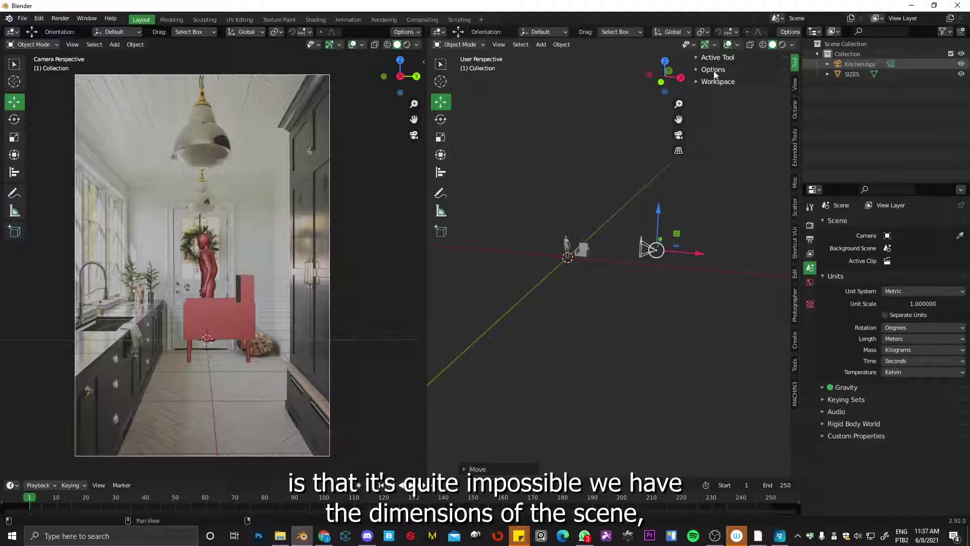
left_click(714, 70)
Move the Kitchen.fspy camera along X to 5.285 m
left_click(637, 247)
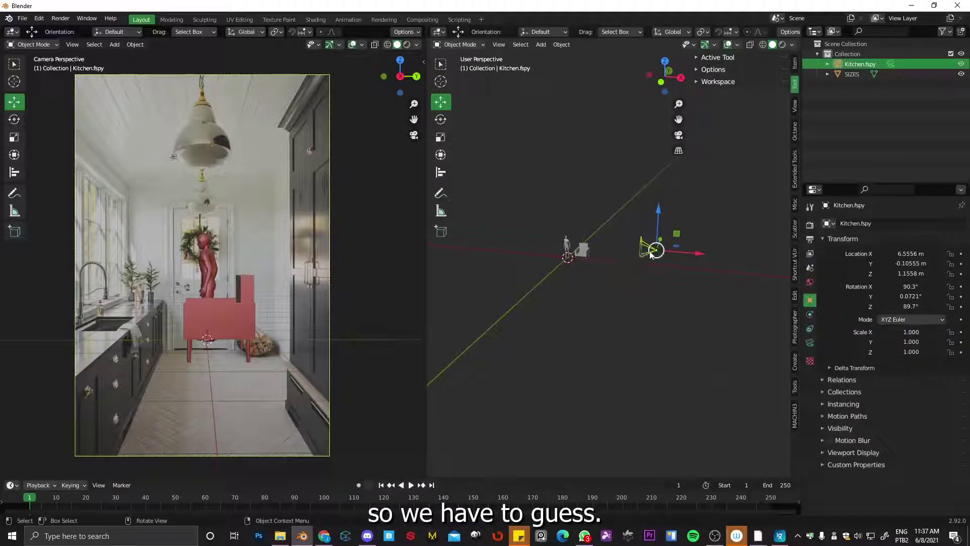
left_click(797, 70)
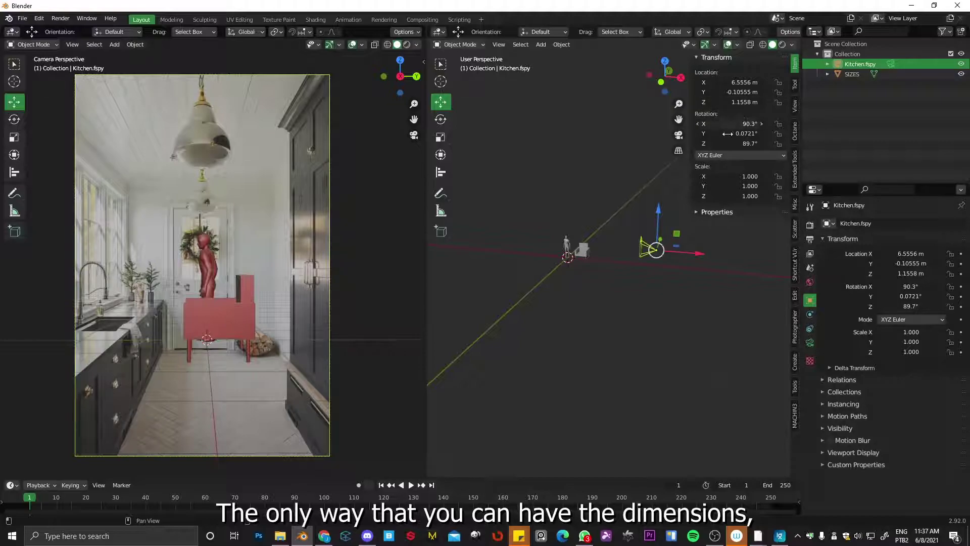
middle_click_drag(568, 253, 656, 254)
key("g")
key("x")
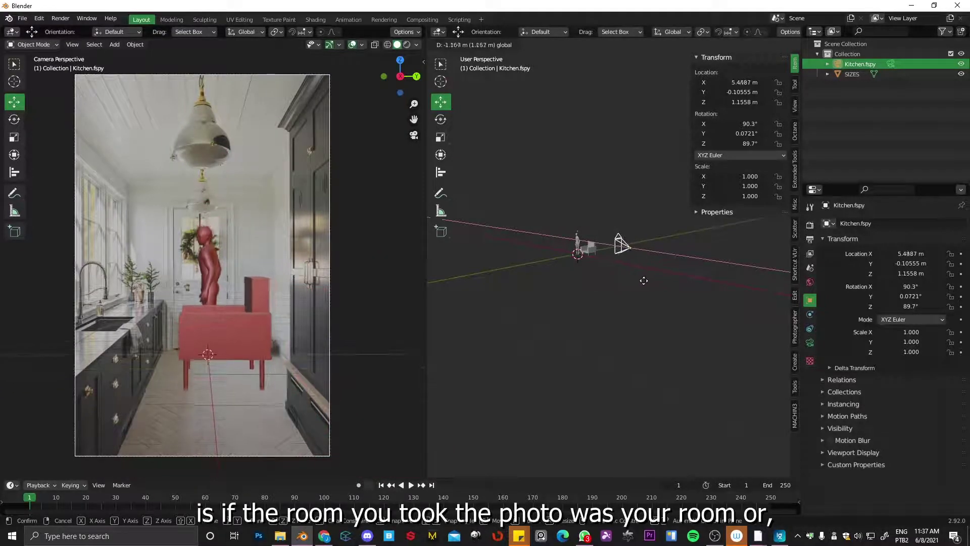
left_click(624, 275)
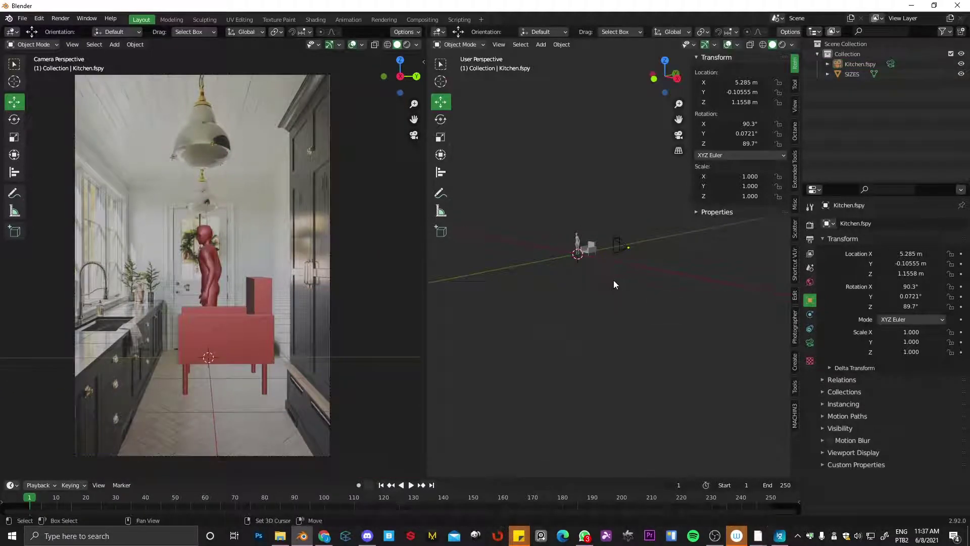
Shift the SIZES figure and chair along Y to 2.035 m, out of the photo frame
left_click(592, 248)
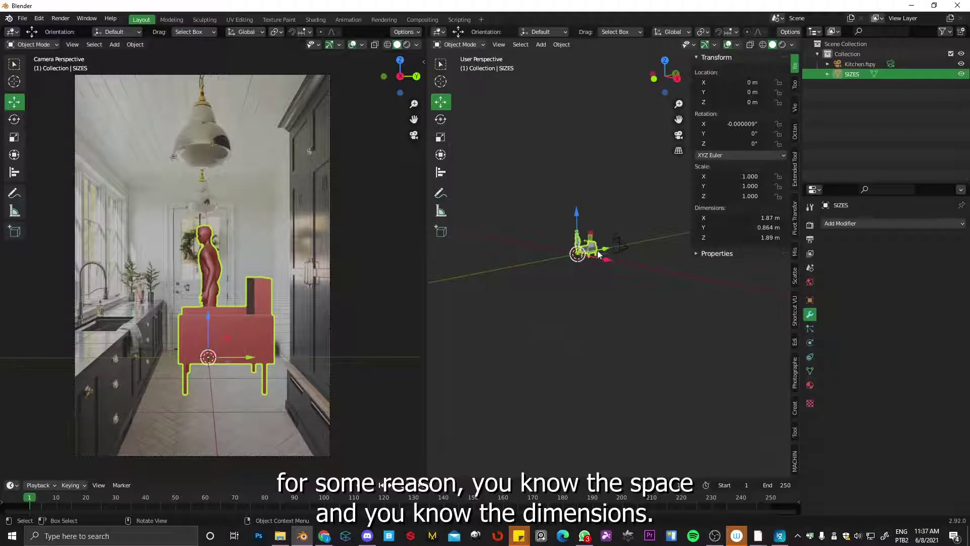
left_click_drag(598, 255, 622, 244)
left_click(584, 281)
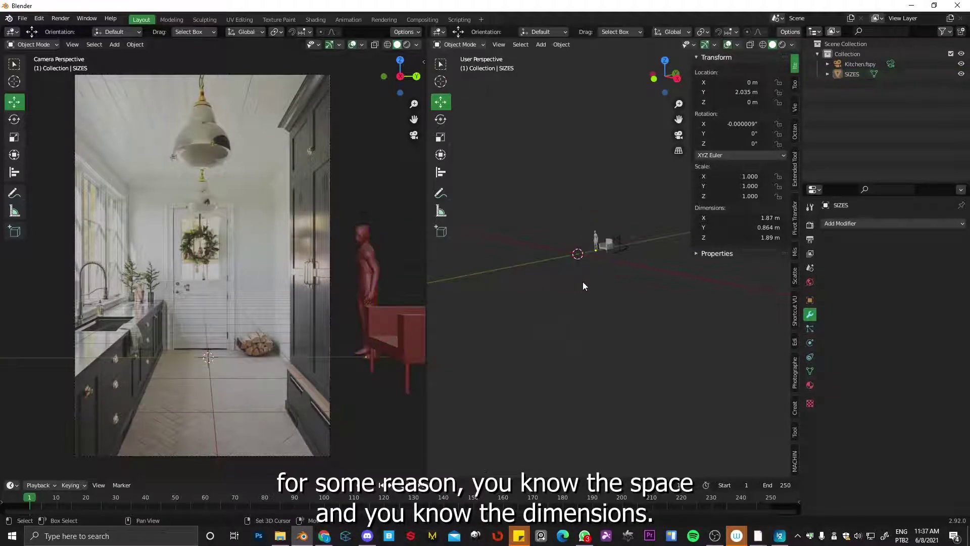
Add a 2 m cube at the origin and show the camera view in wireframe
key("shift+a")
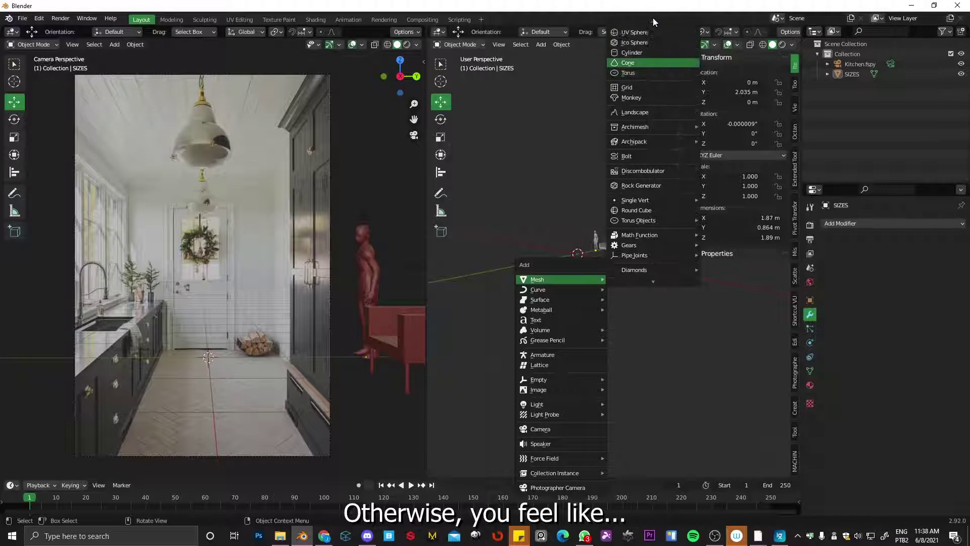
left_click(633, 45)
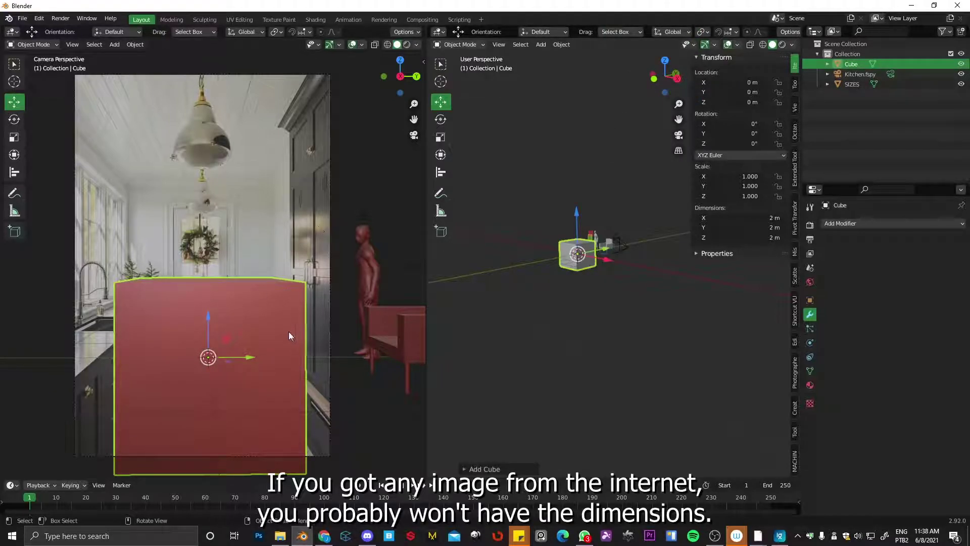
key("shift")
key("shift+z")
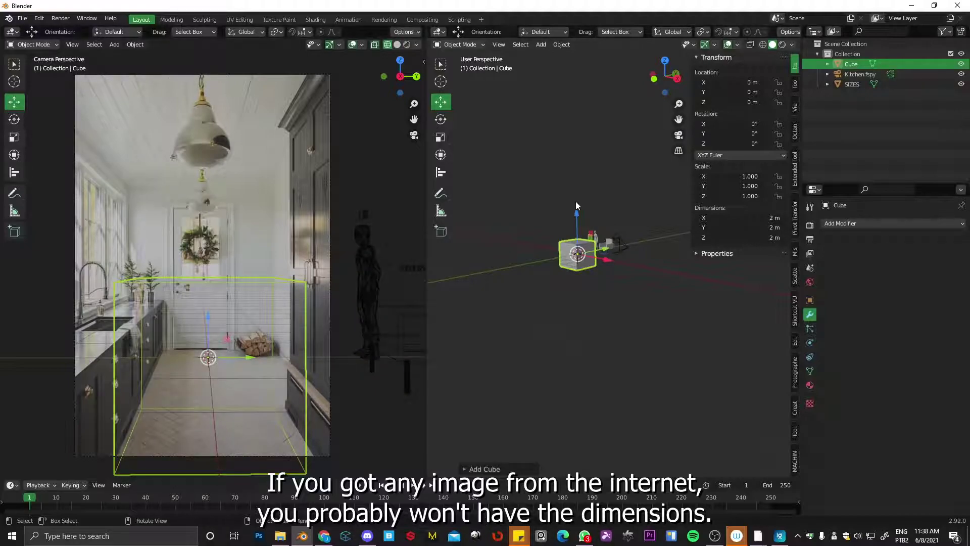
left_click_drag(577, 221, 580, 209)
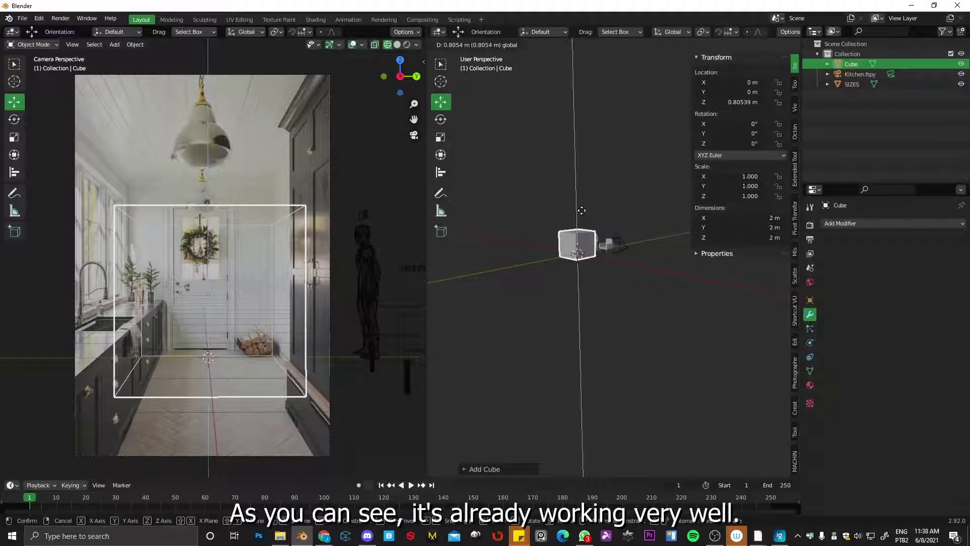
key("Escape")
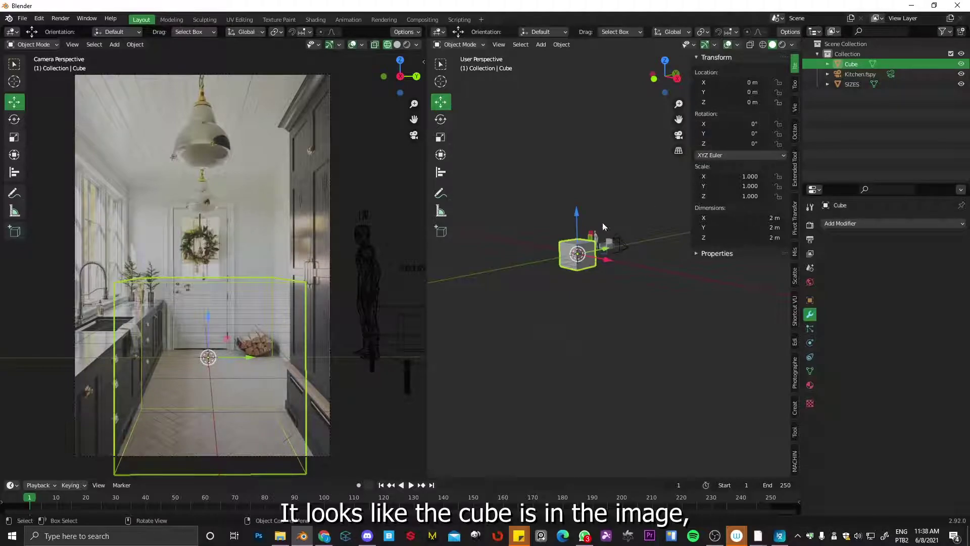
Move the cube's pivot to its bottom and reset its Z location to 0
key("ctrl+alt+x")
key("ctrl+alt+x")
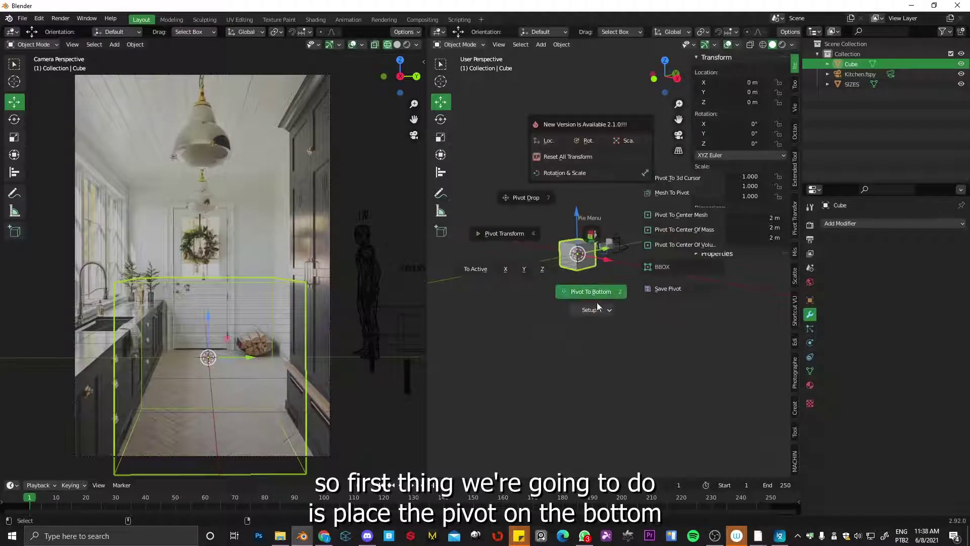
left_click(598, 292)
left_click(795, 85)
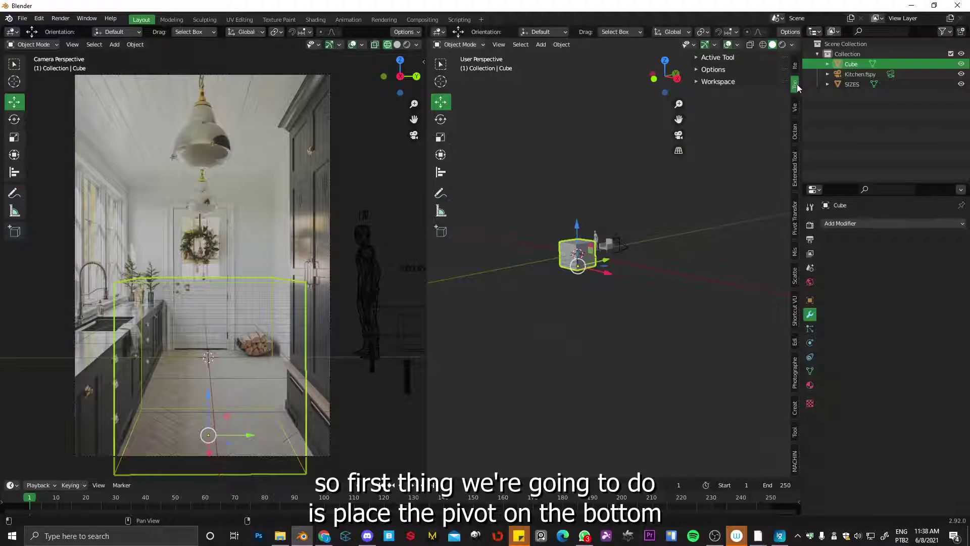
left_click(795, 65)
left_click(795, 109)
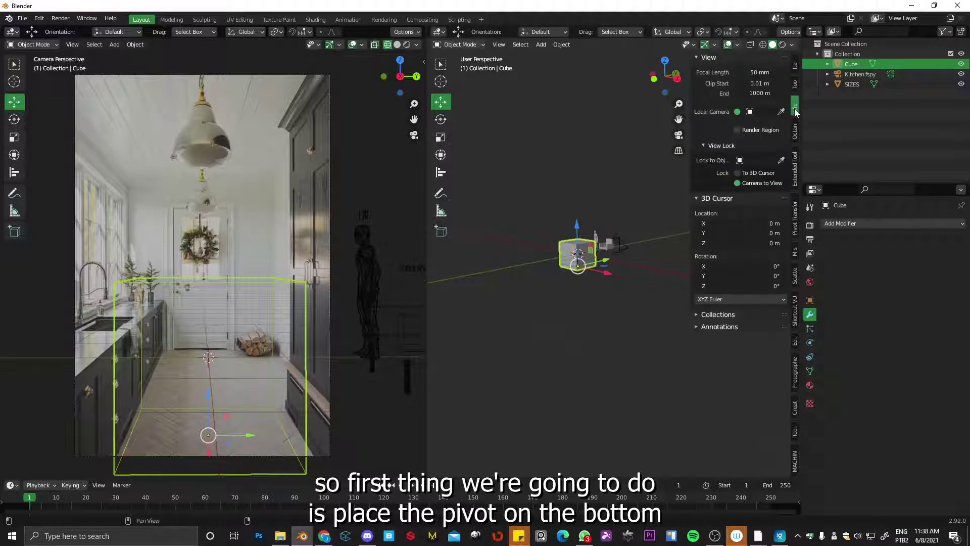
left_click(795, 65)
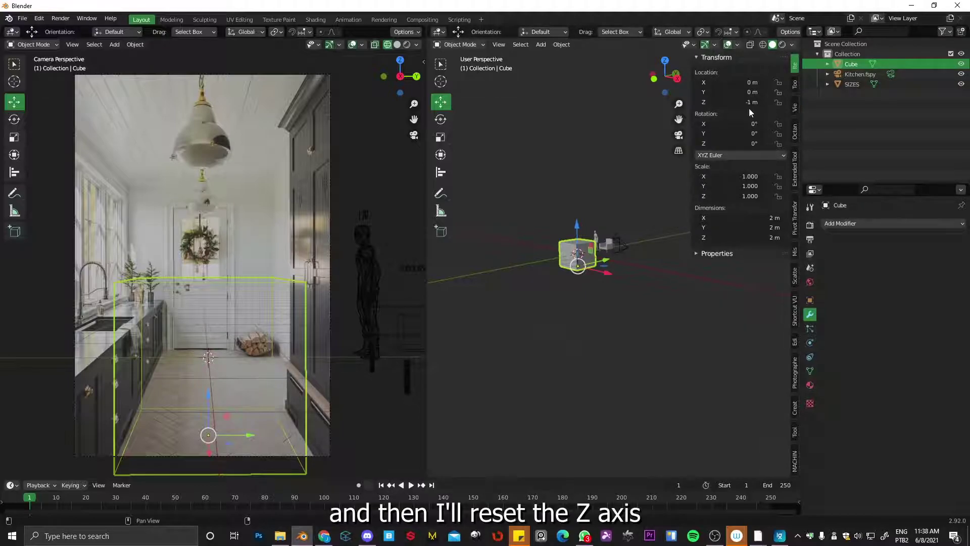
key("BackSpace")
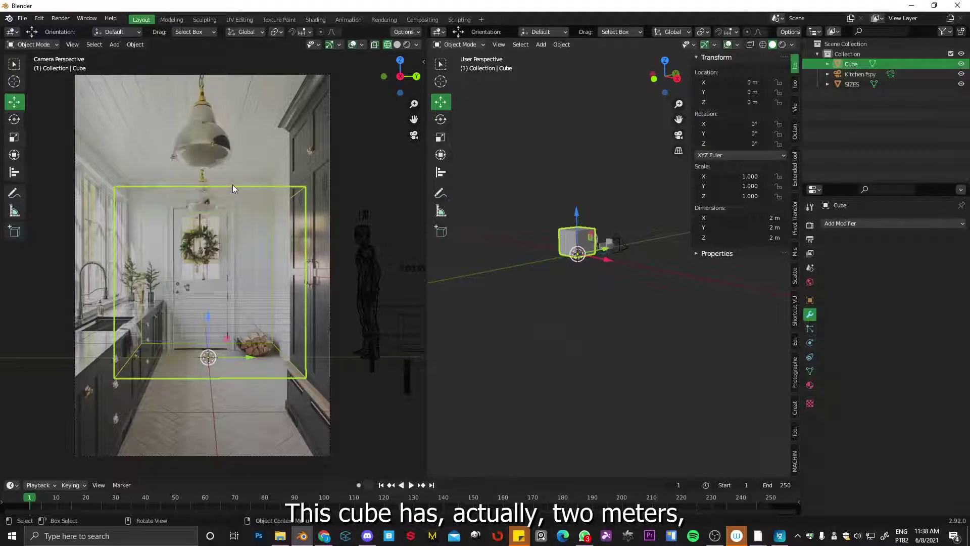
Set the cube's Z dimension to 2.6 m in the N-panel
left_click(748, 238)
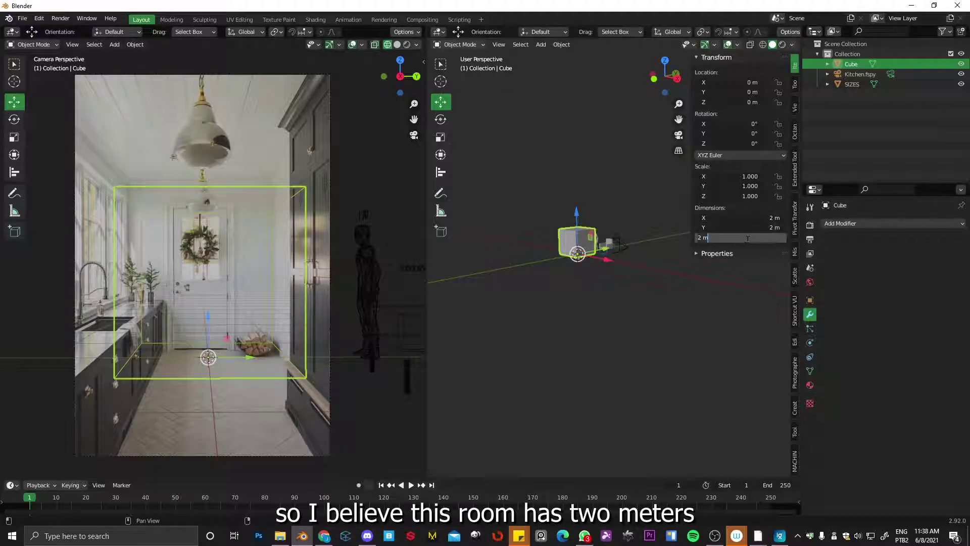
key("BackSpace")
key("BackSpace")
key("Return")
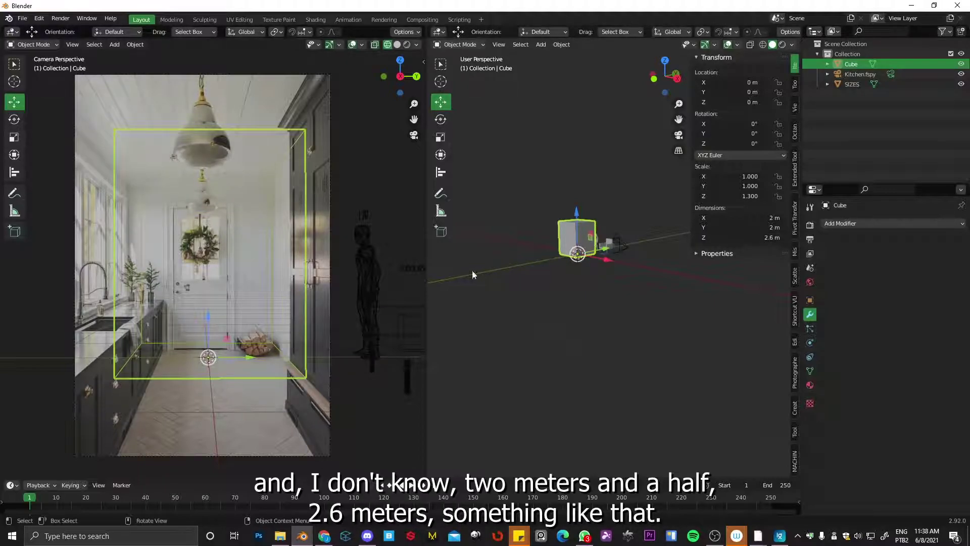
mouse_move(605, 259)
middle_mouse_down()
mouse_move(639, 242)
mouse_move(629, 249)
middle_mouse_up()
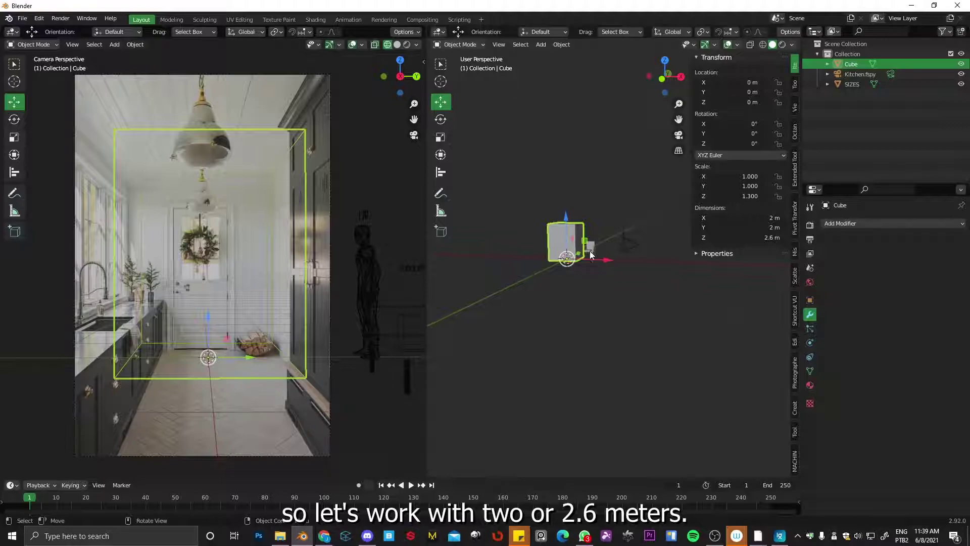
Nudge the Kitchen.fspy camera along X and hide the floor grid overlay
left_click(625, 242)
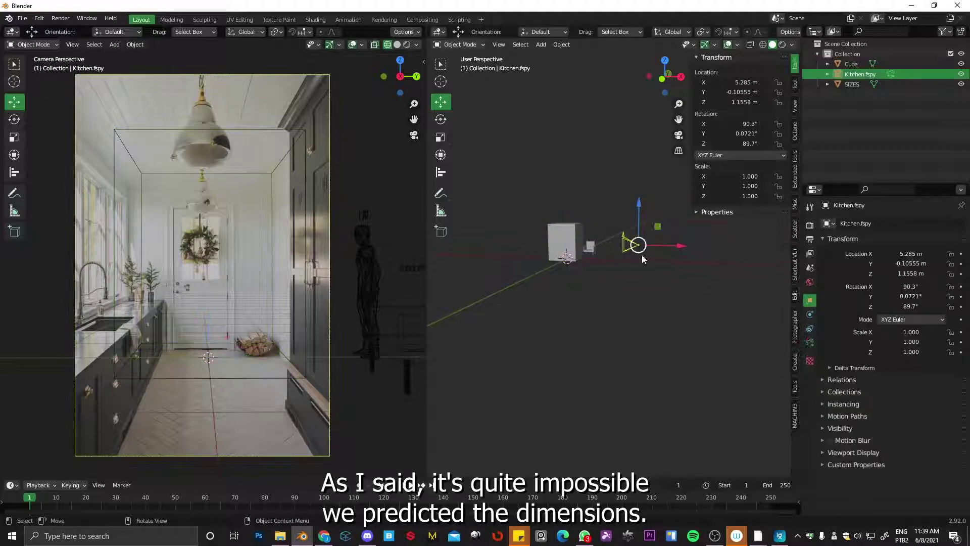
left_click(565, 228)
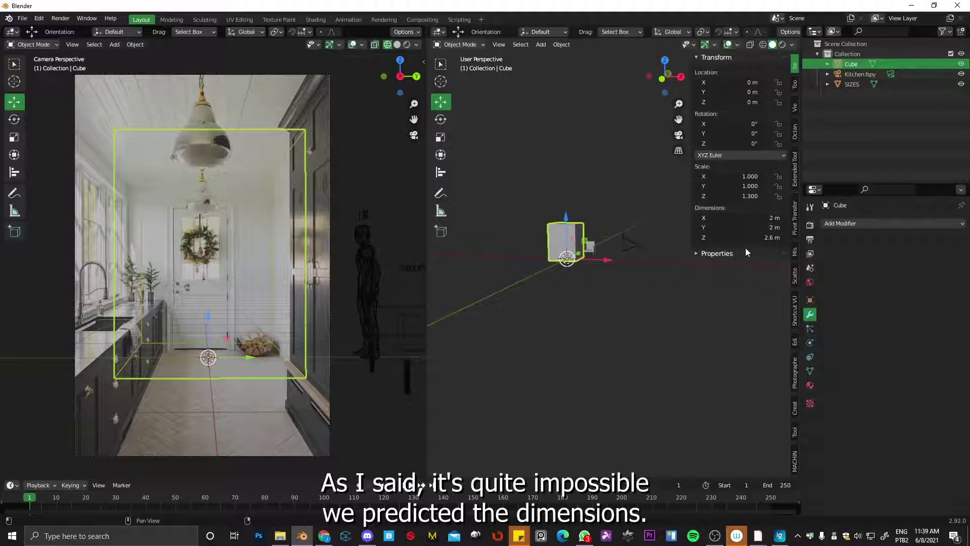
left_click(637, 247)
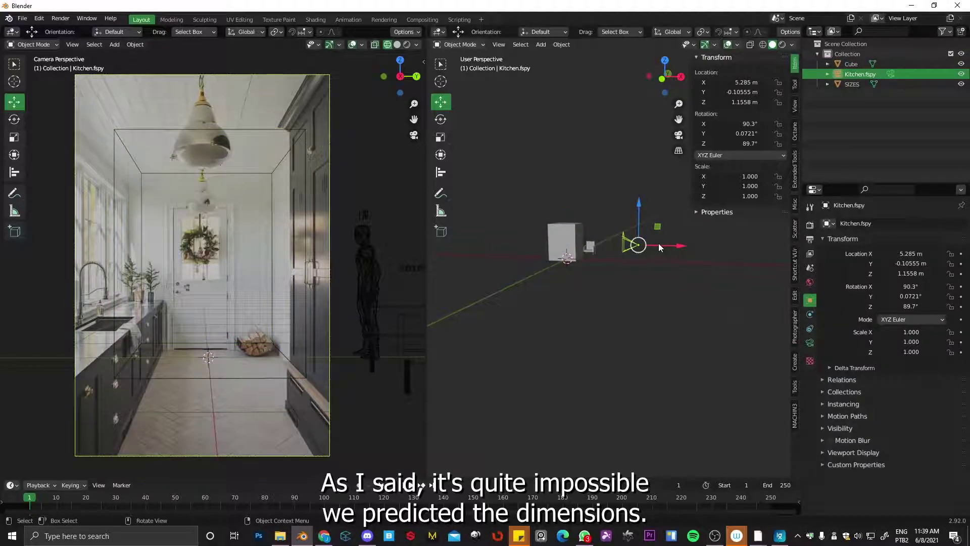
left_click_drag(661, 244, 632, 245)
left_click(362, 45)
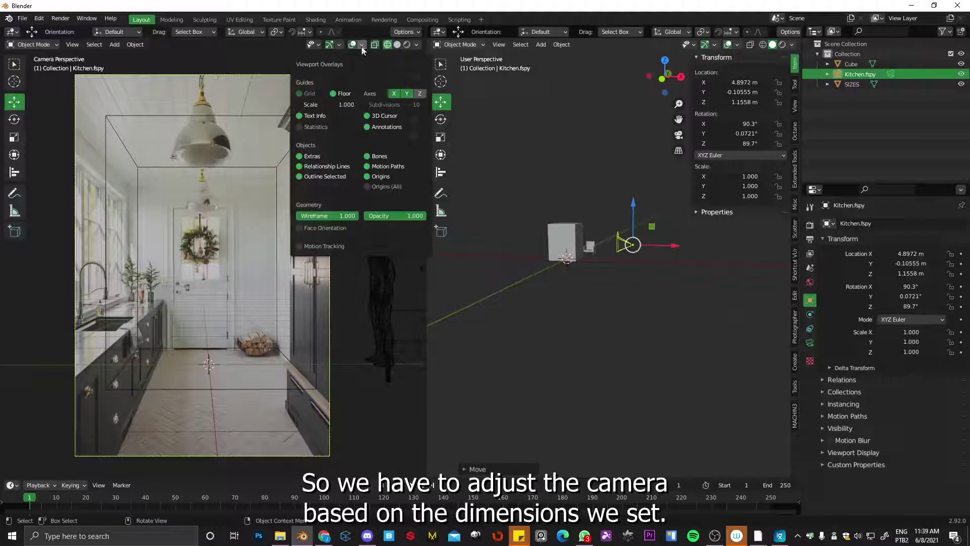
left_click(333, 94)
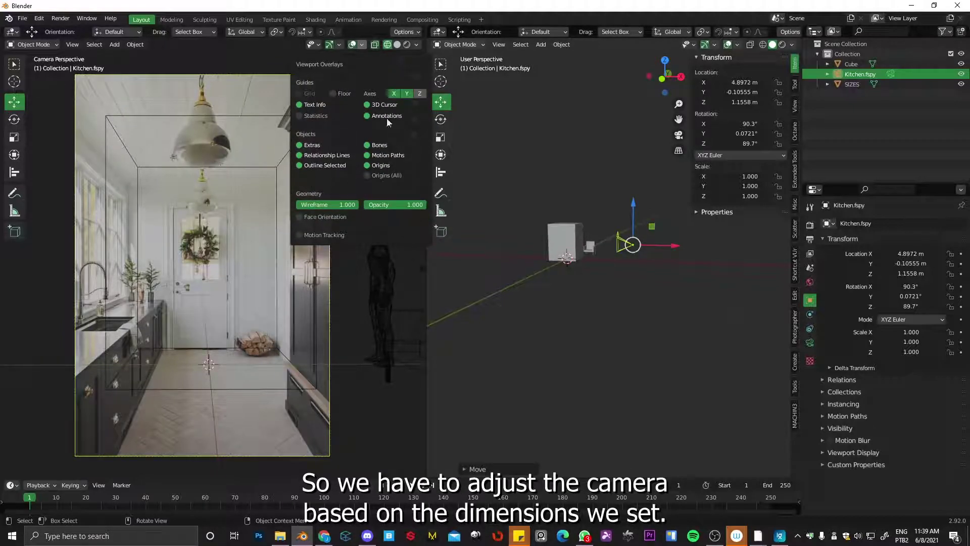
Fine-tune the camera's height and X position to about X 5.31 m, Z 1.26 m
left_click(177, 350)
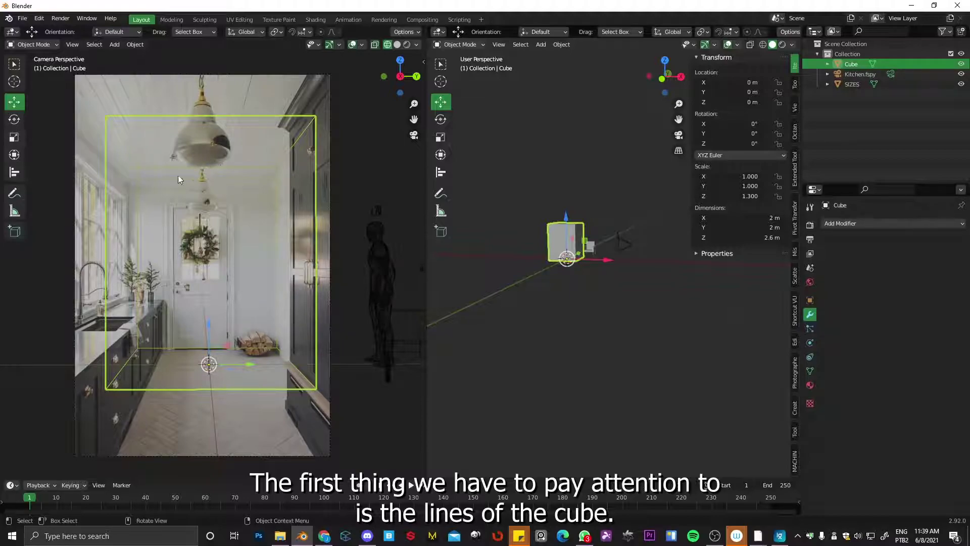
left_click(618, 236)
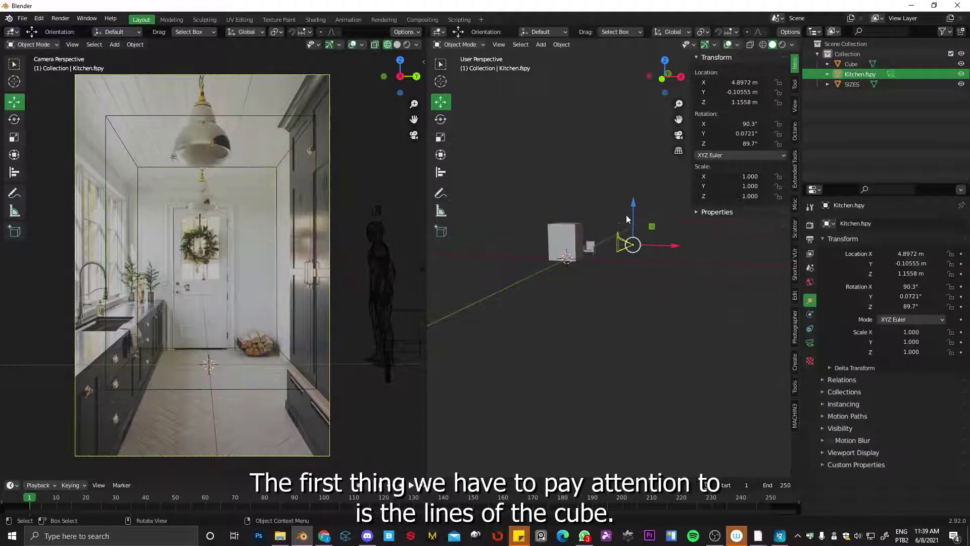
left_click_drag(630, 205, 630, 209)
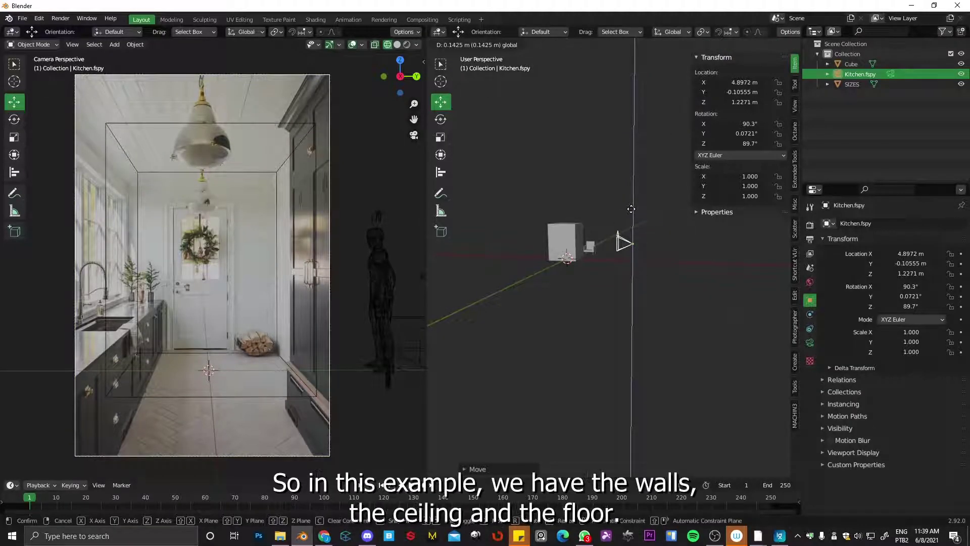
mouse_move(631, 209)
left_mouse_down()
mouse_move(635, 228)
mouse_move(659, 243)
mouse_move(641, 197)
left_mouse_up()
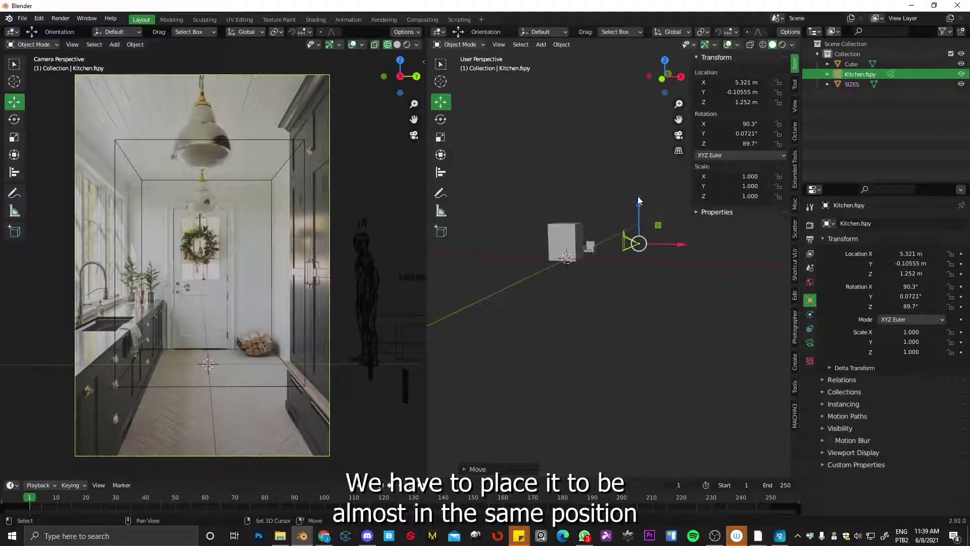
left_click_drag(640, 204, 628, 229)
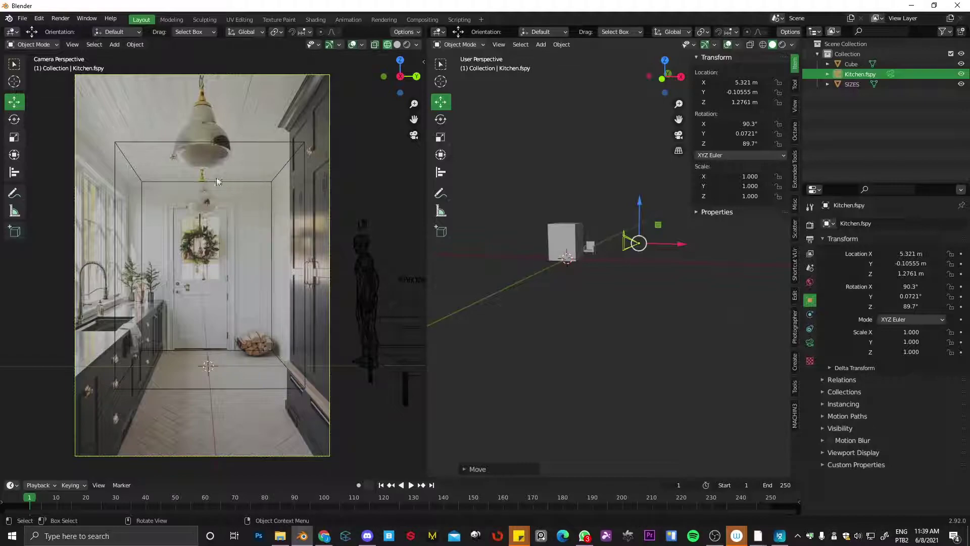
left_click_drag(673, 243, 687, 246)
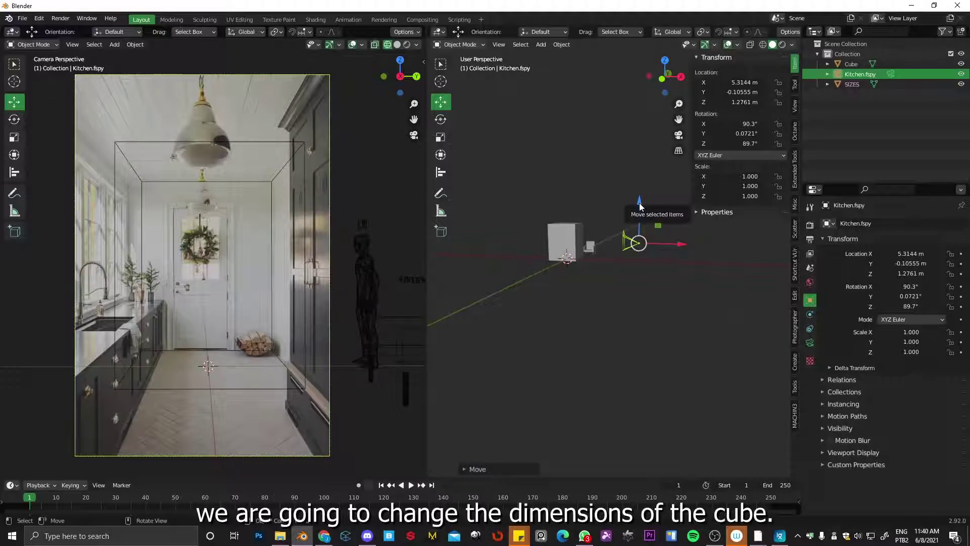
left_click_drag(640, 207, 632, 223)
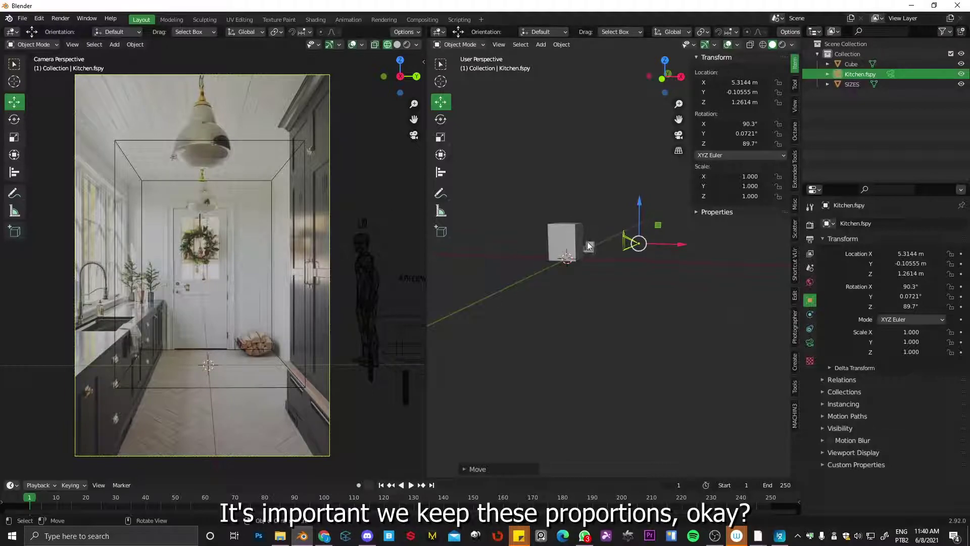
Shift the Kitchen.fspy camera slightly sideways along Y
left_click(575, 232)
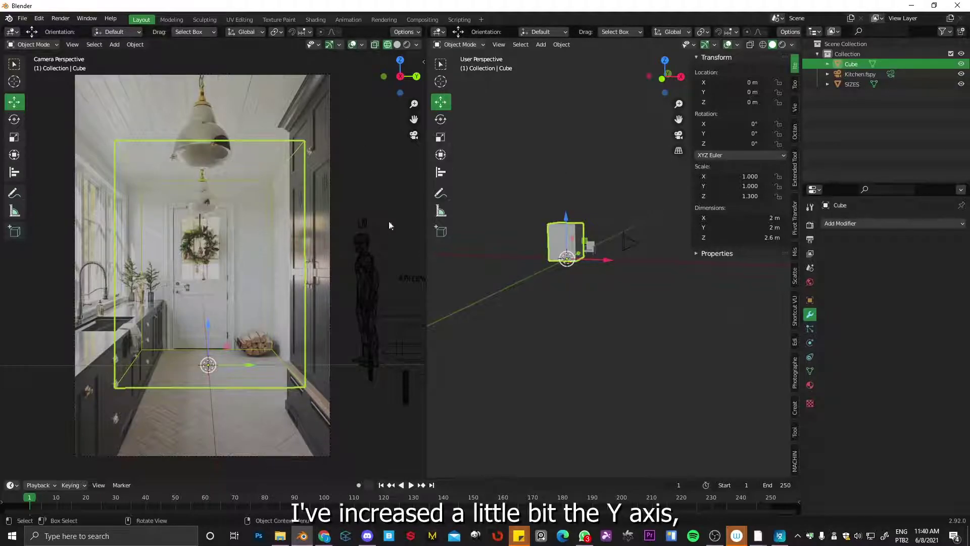
mouse_move(638, 247)
middle_mouse_down()
mouse_move(587, 256)
mouse_move(636, 257)
middle_mouse_up()
left_click(620, 244)
left_click_drag(647, 248, 671, 242)
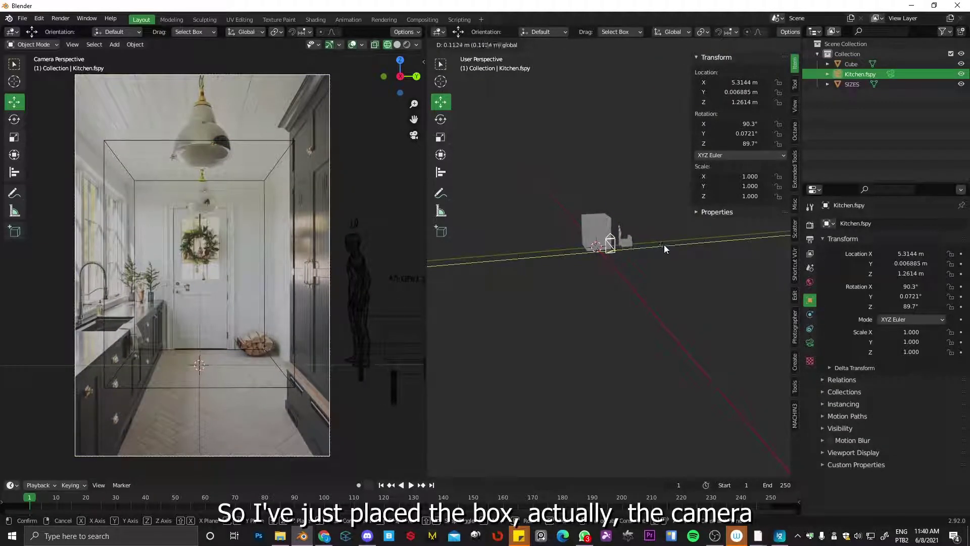
left_click_drag(671, 242, 666, 244)
Step the room cube's Y dimension up to 2.3 m
left_click(595, 229)
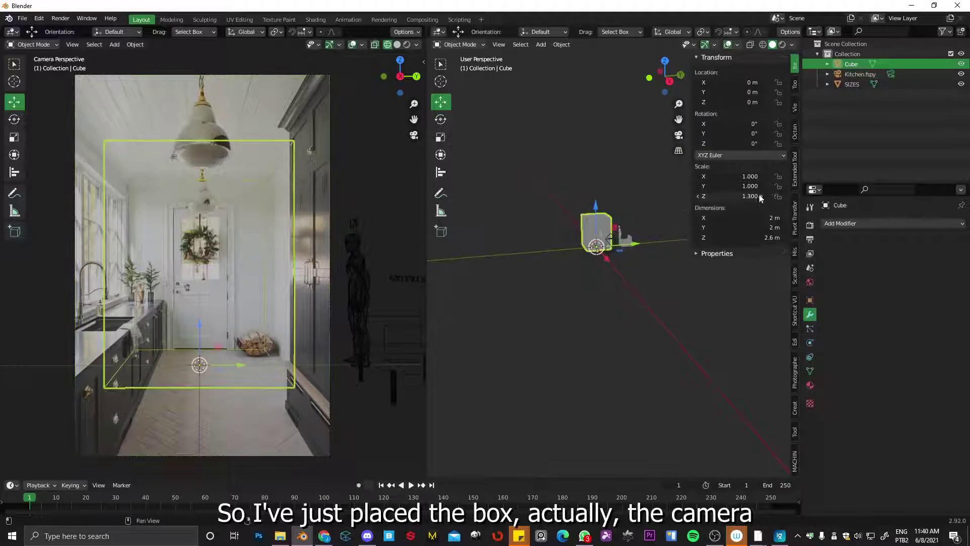
left_click(783, 227)
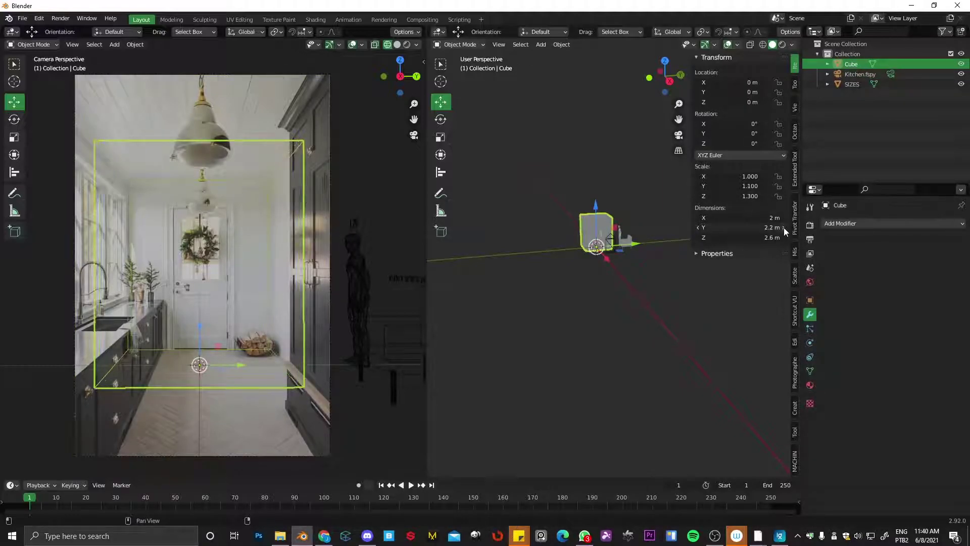
left_click(783, 227)
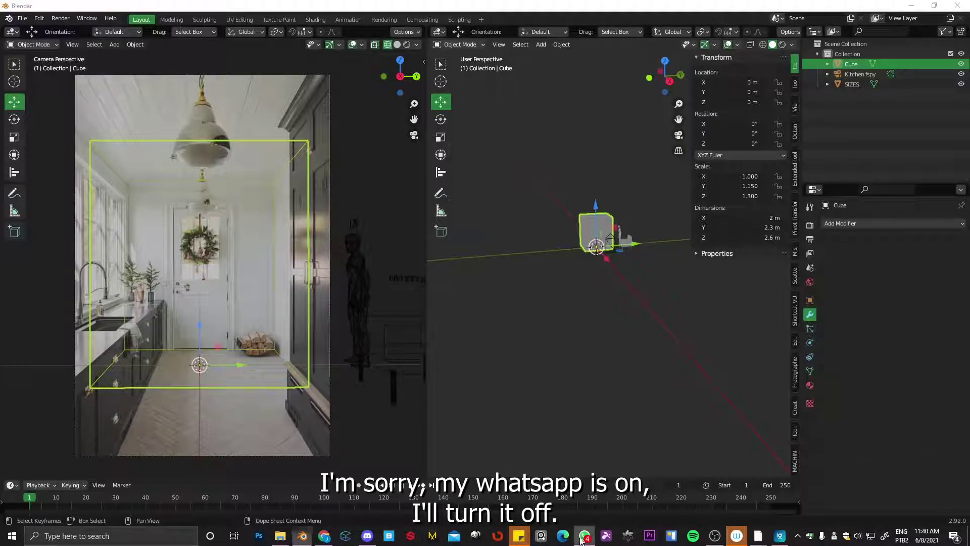
left_click(642, 512)
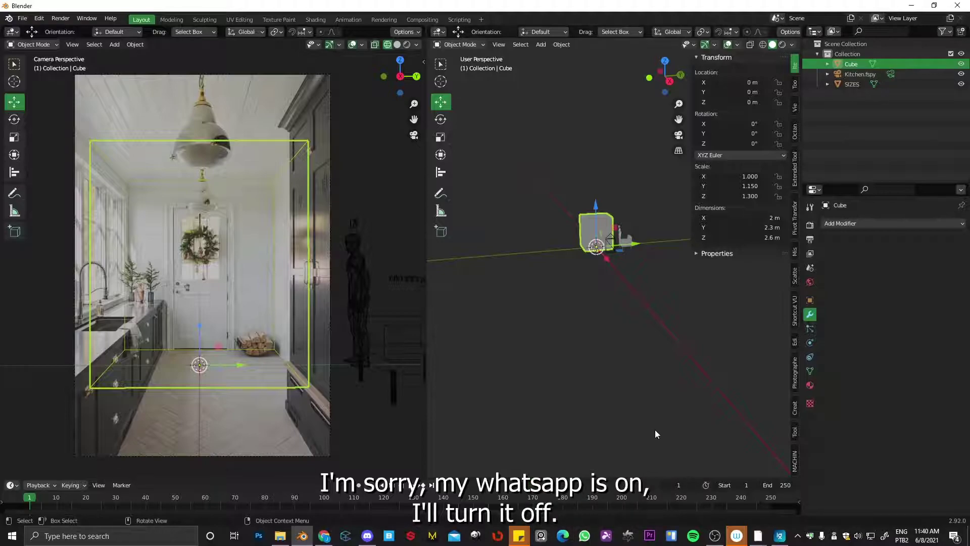
left_click(644, 195)
mouse_move(645, 195)
middle_mouse_down()
mouse_move(639, 260)
mouse_move(622, 252)
middle_mouse_up()
left_click(620, 253)
left_click(584, 221)
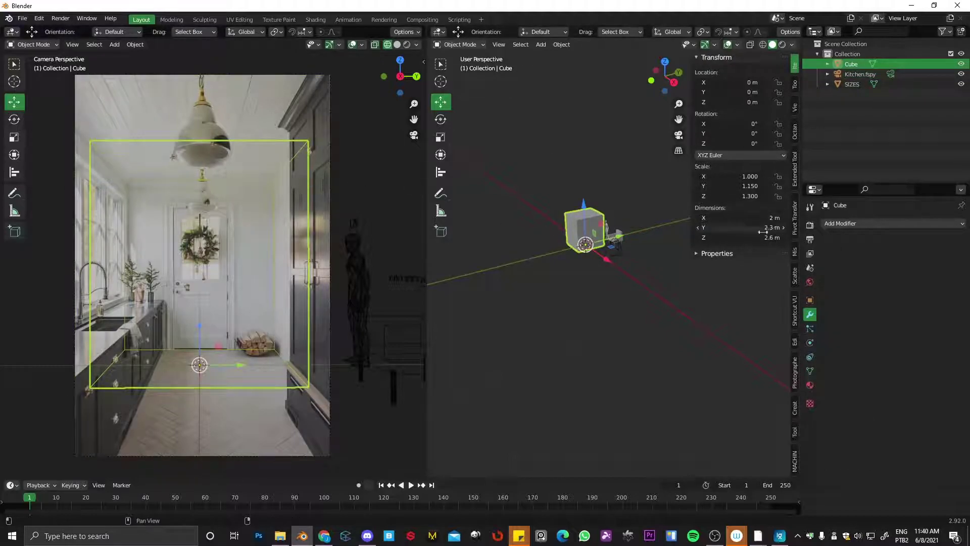
Shift the room box along X and try Y widths of 2.4 m, then 2.2 m
mouse_move(765, 237)
left_mouse_down()
mouse_move(895, 207)
mouse_move(952, 207)
left_mouse_up()
mouse_move(602, 261)
left_mouse_down()
mouse_move(628, 264)
mouse_move(637, 292)
left_mouse_up()
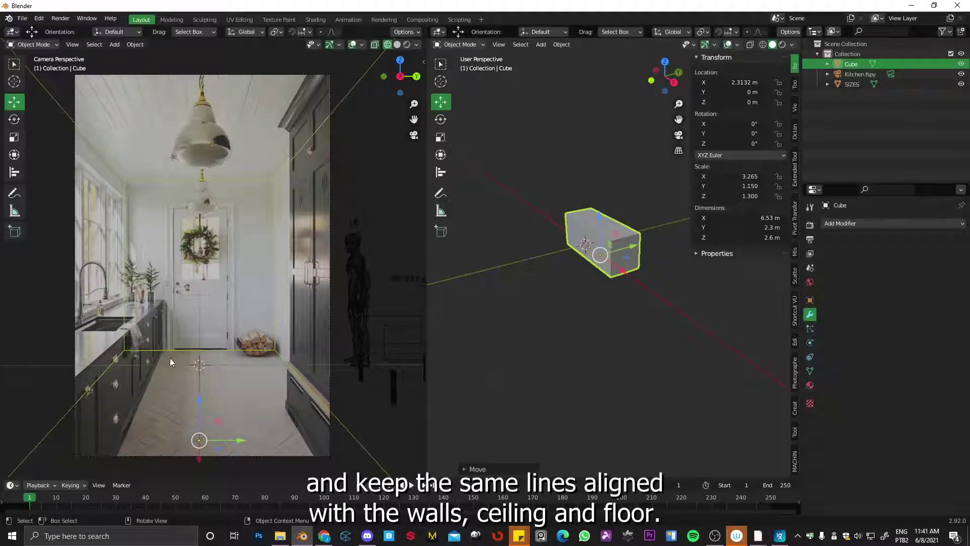
left_click(783, 228)
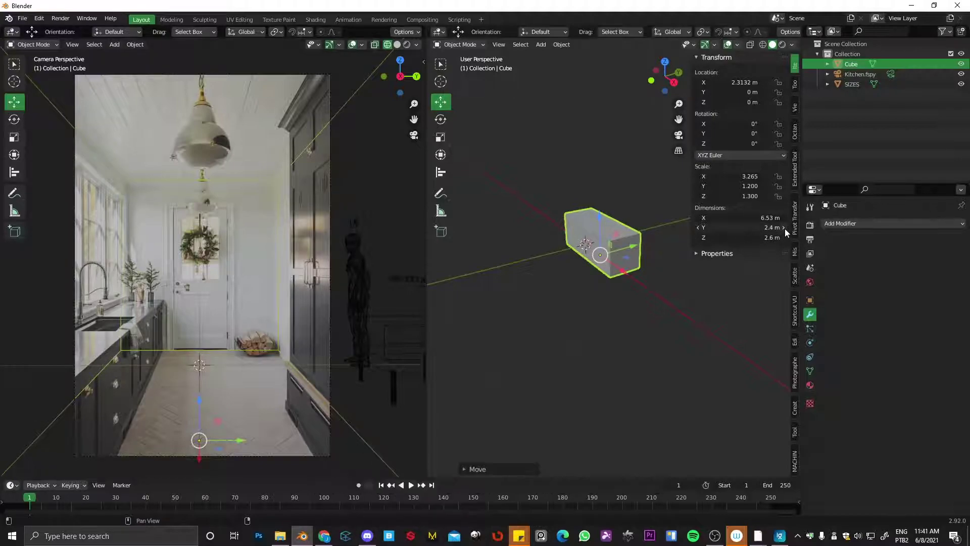
left_click(699, 228)
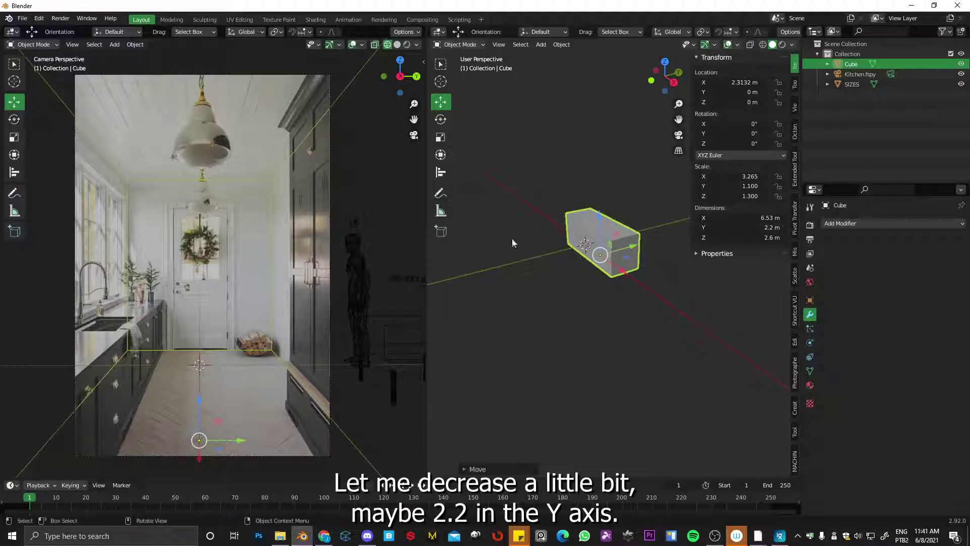
Nudge the Kitchen.fspy camera sideways to about Y -0.013 m in wireframe side view
left_click(627, 258)
key("shift+z")
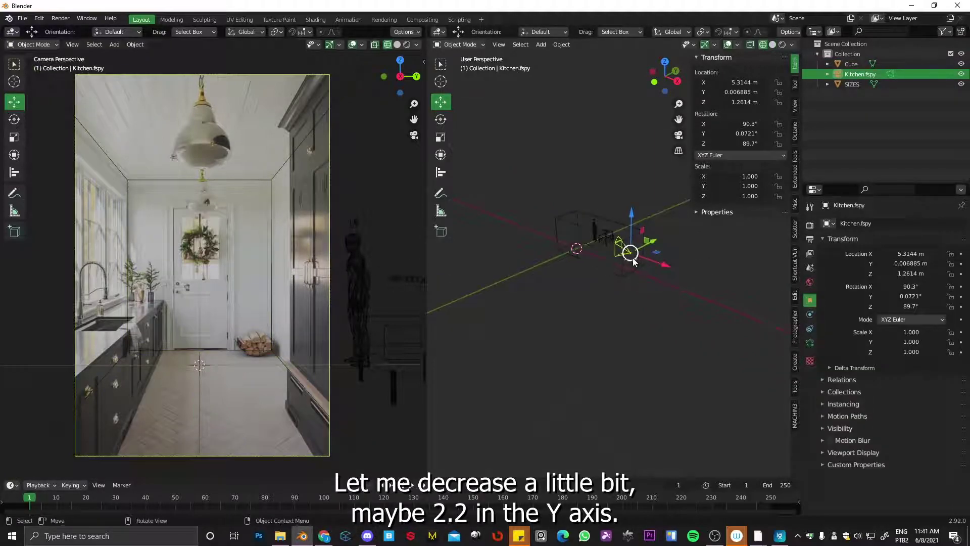
mouse_move(634, 259)
middle_mouse_down()
mouse_move(598, 258)
mouse_move(643, 238)
mouse_move(640, 254)
middle_mouse_up()
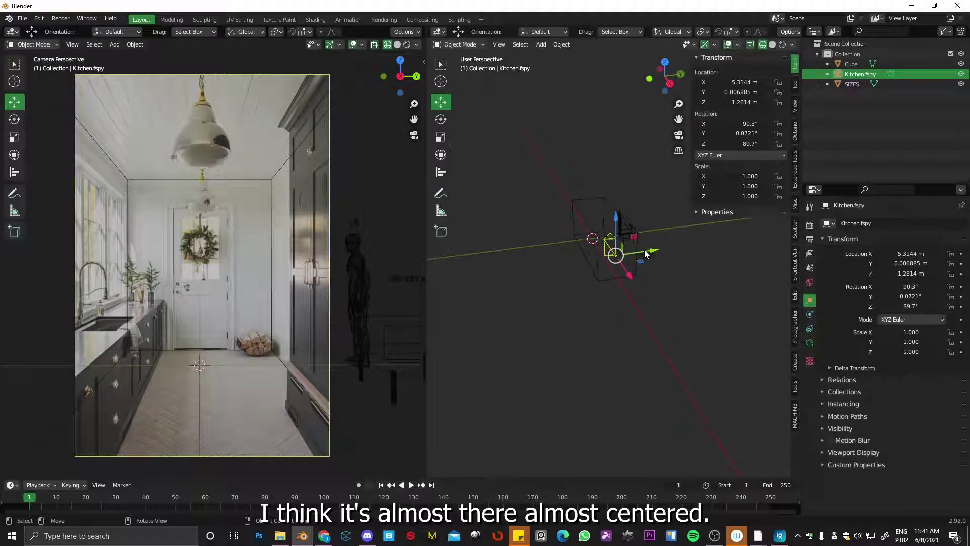
left_click_drag(644, 254, 652, 258)
middle_click_drag(646, 253, 663, 241)
left_click_drag(647, 254, 686, 240)
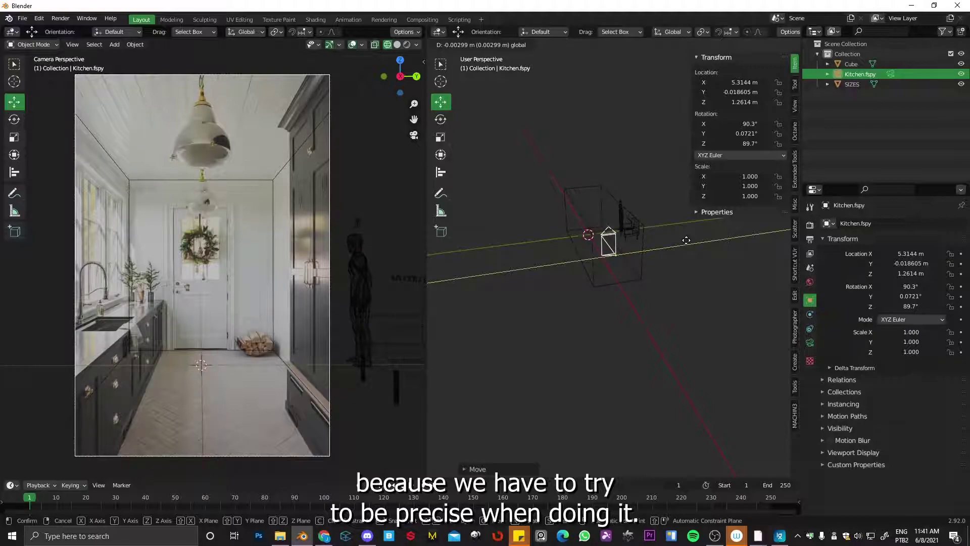
left_click_drag(686, 240, 624, 223)
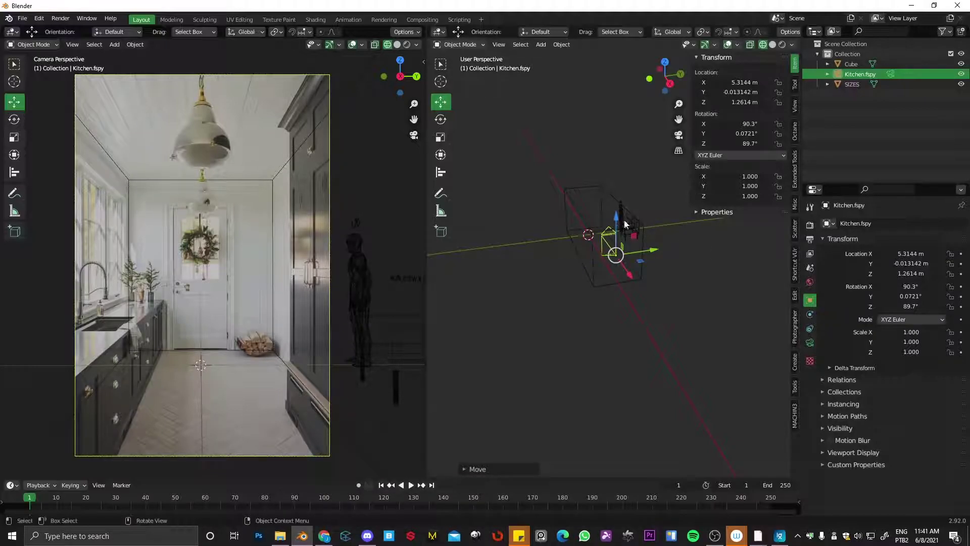
Widen the room box again and begin editing its Y dimension
left_click(585, 214)
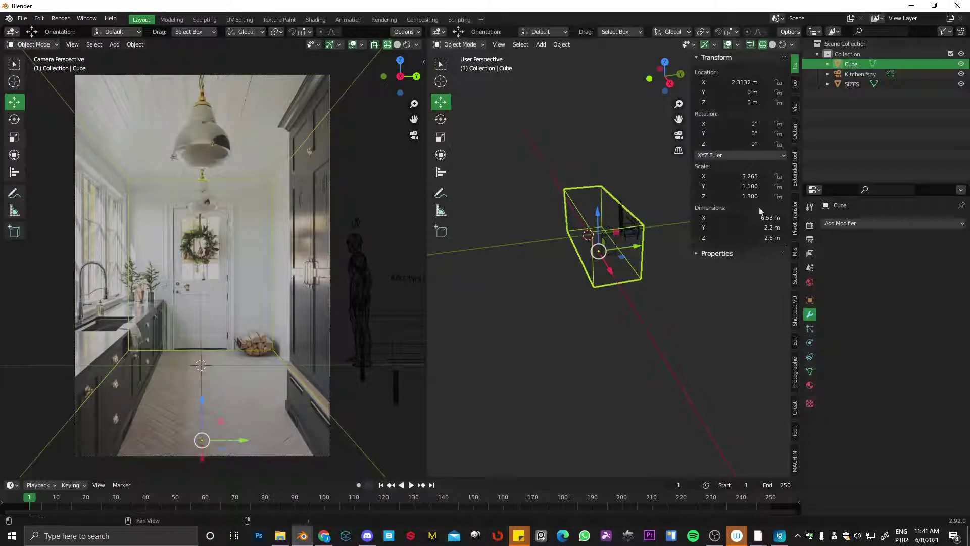
left_click(784, 227)
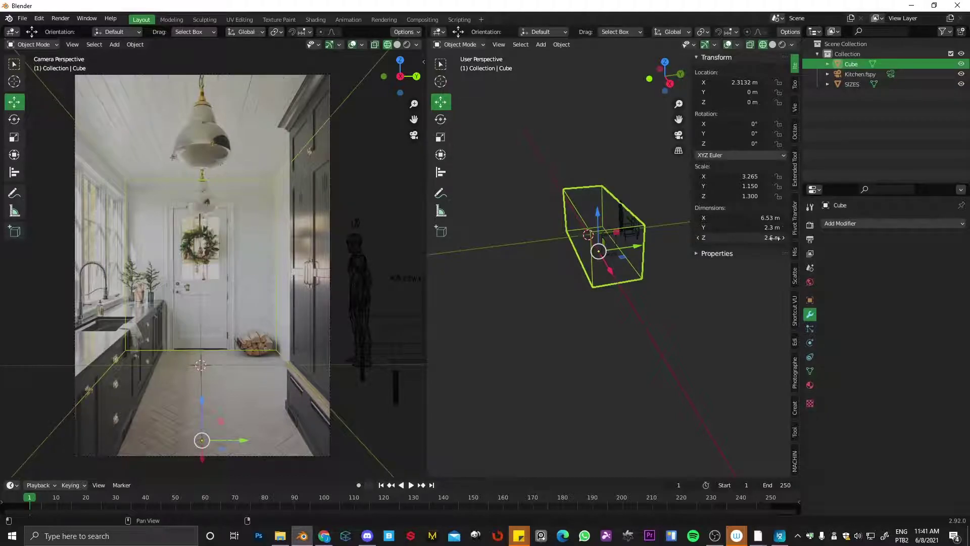
left_click(718, 226)
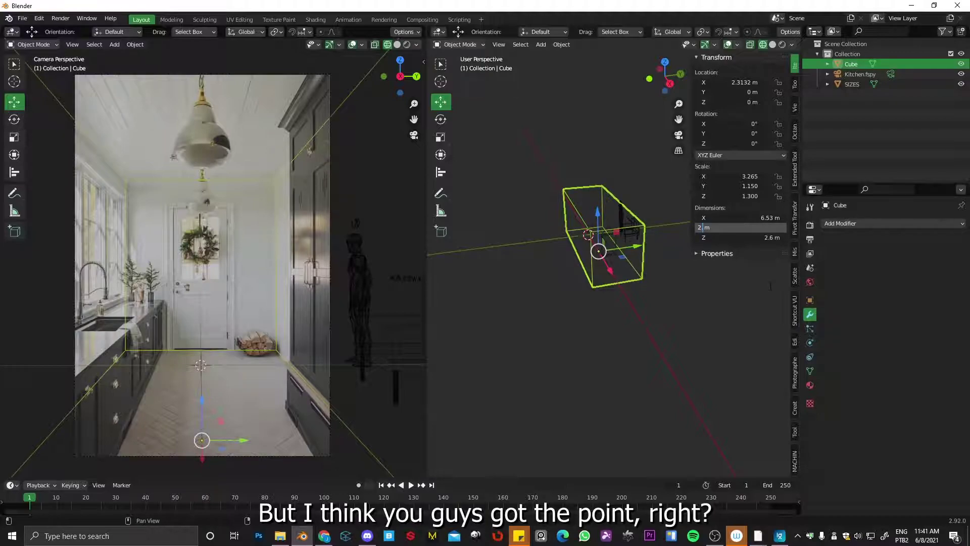
type(".25")
Set the room box width to 2.25 m and test-move the human figure inside for scale
key("Return")
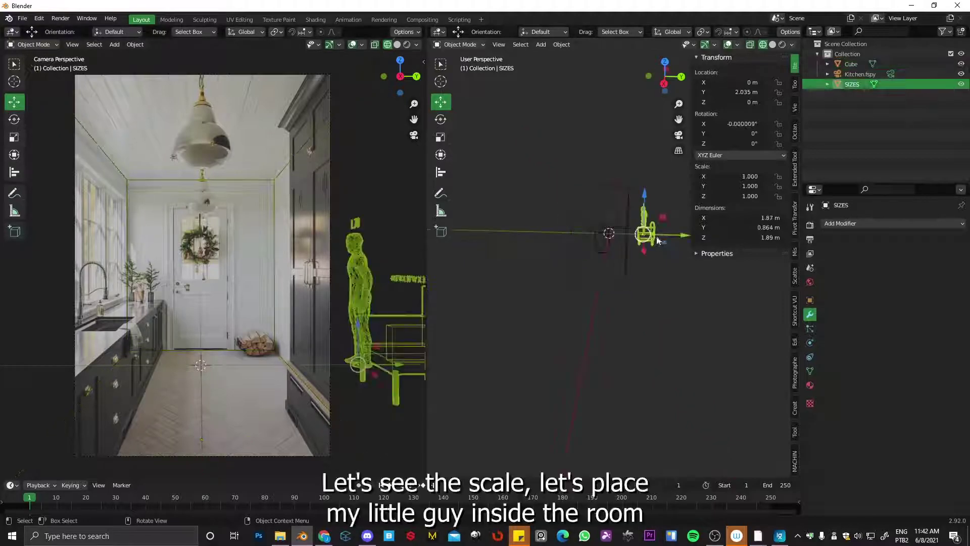
left_click_drag(659, 235, 625, 238)
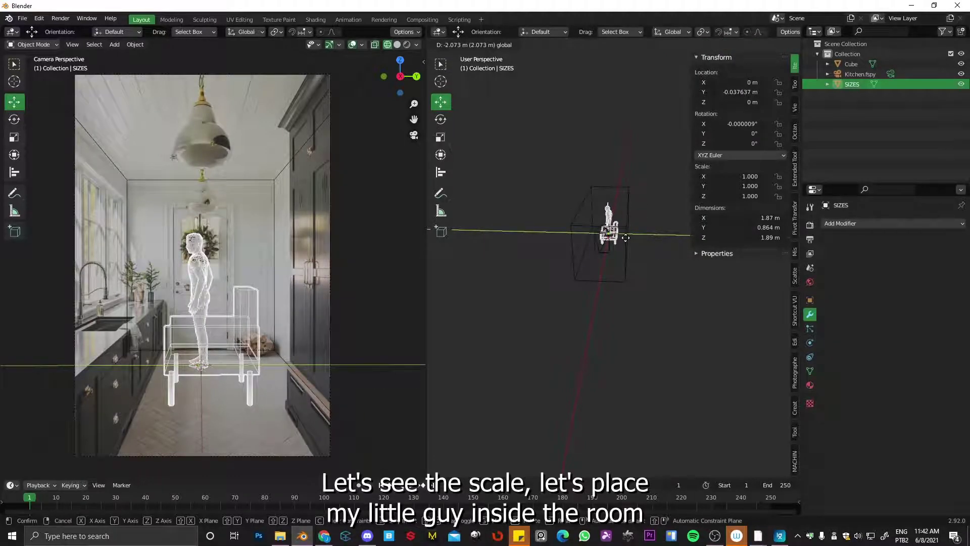
left_click_drag(626, 237, 624, 239)
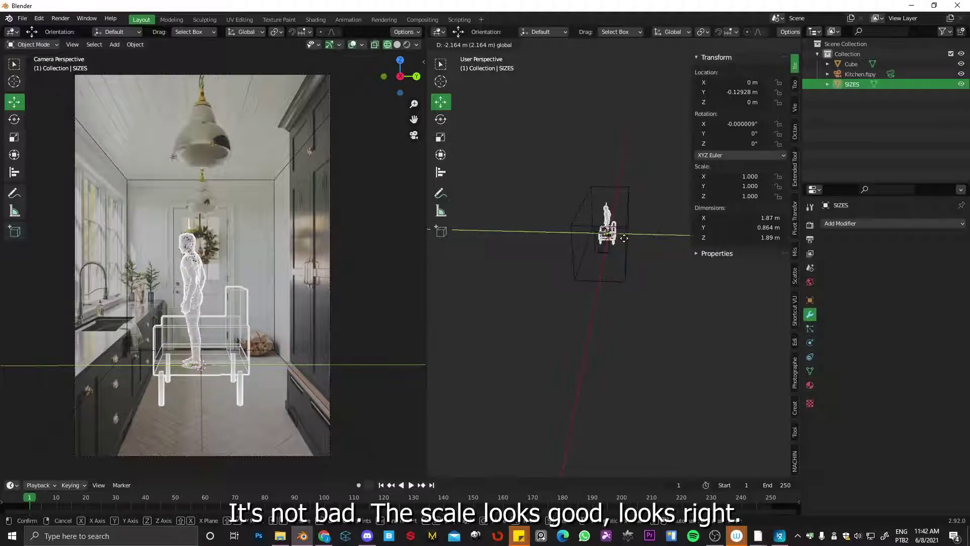
right_click(624, 238)
Reselect the room box and orbit around it to check its proportions
left_click(629, 218)
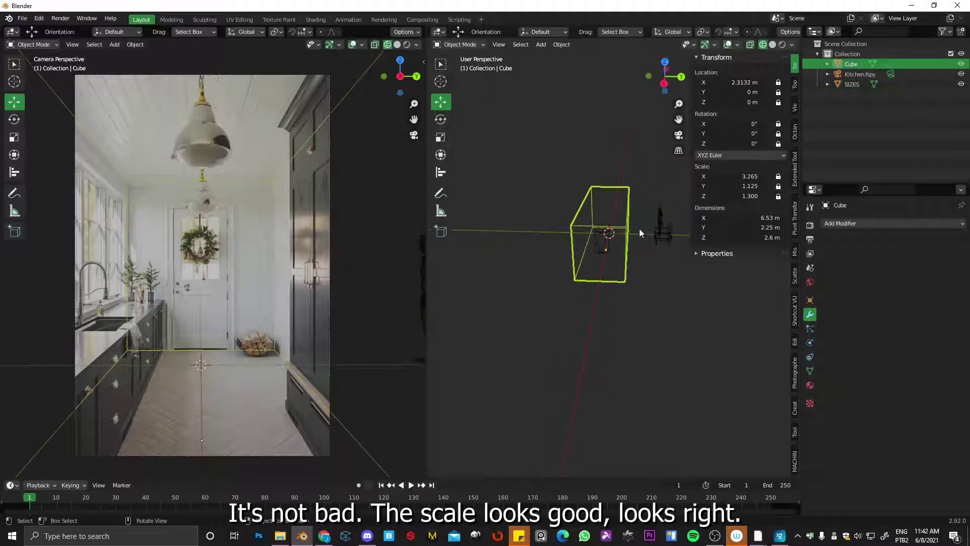
middle_click_drag(640, 229, 619, 231)
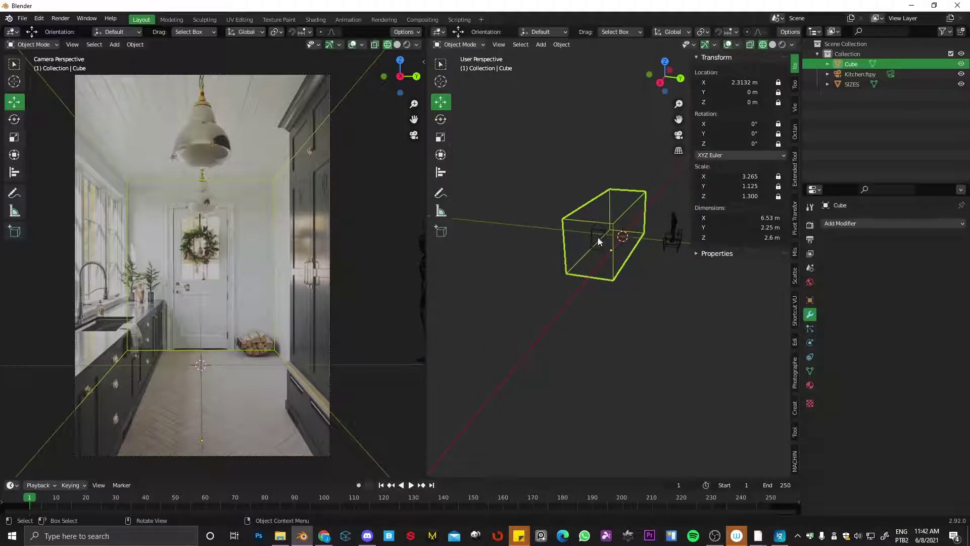
mouse_move(608, 275)
middle_mouse_down()
mouse_move(608, 238)
mouse_move(582, 244)
middle_mouse_up()
middle_click_drag(640, 219, 642, 237)
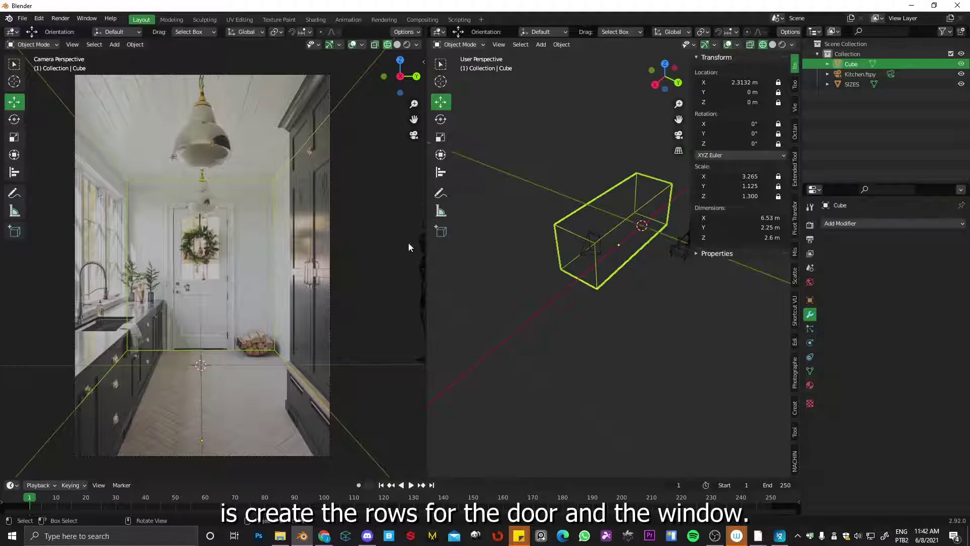
Put the room box in Edit Mode and cut a first vertical edge loop
mouse_move(594, 211)
middle_mouse_down()
mouse_move(559, 250)
mouse_move(609, 229)
middle_mouse_up()
key("Tab")
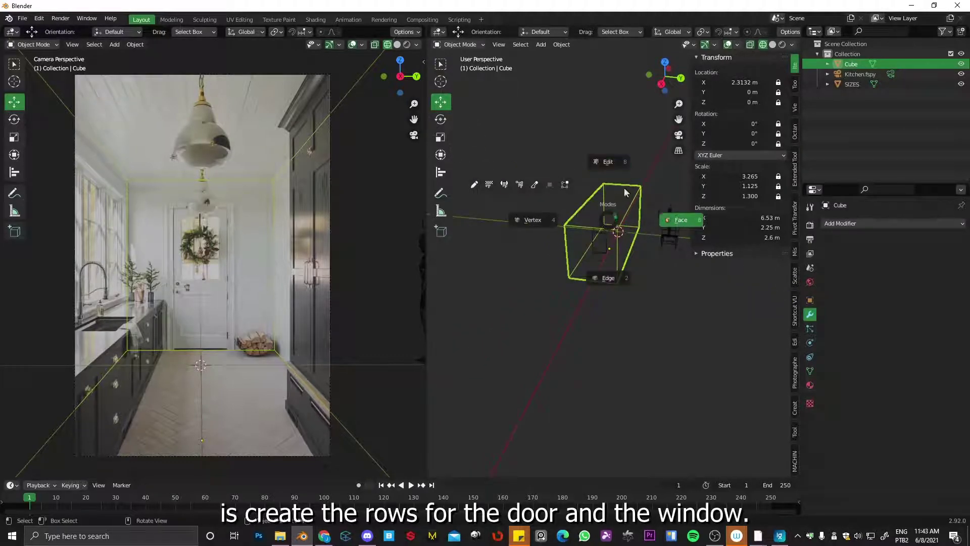
left_click(608, 277)
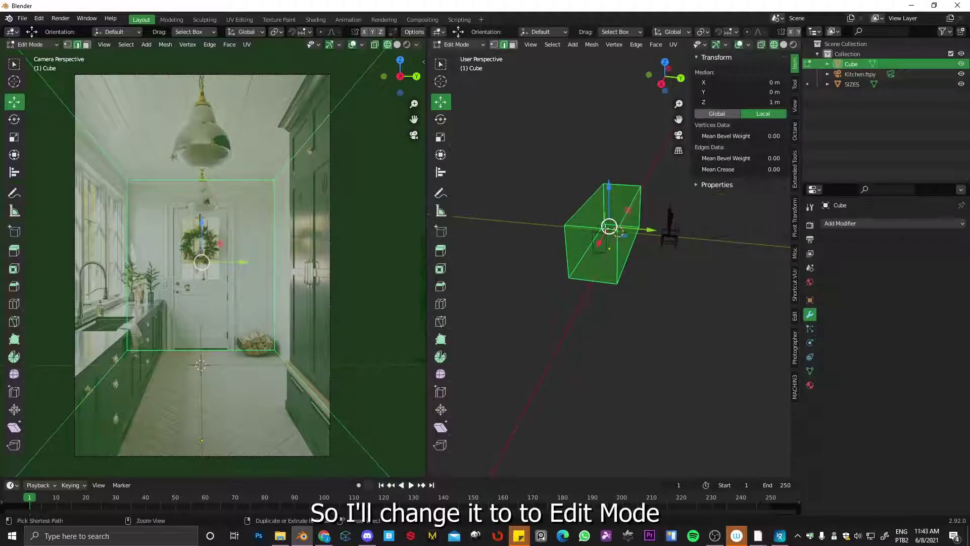
key("ctrl+r")
left_click(597, 229)
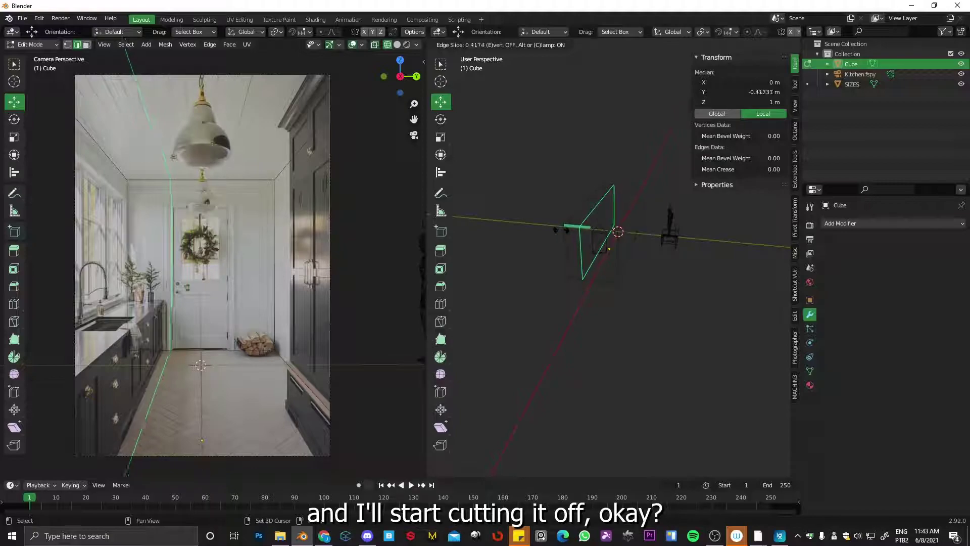
left_click(562, 230)
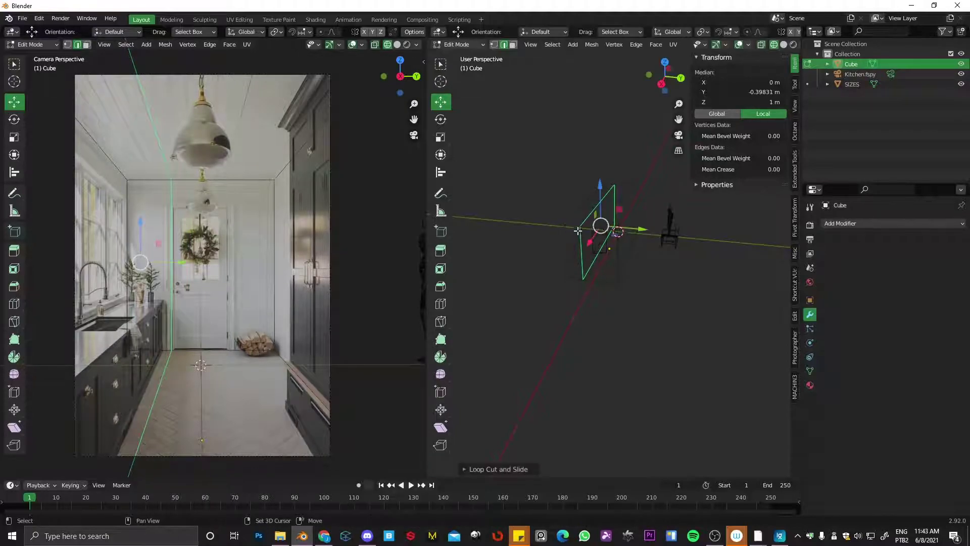
Cut a second vertical door loop and a horizontal loop raised to about 1.70 m
key("ctrl+r")
left_click(600, 226)
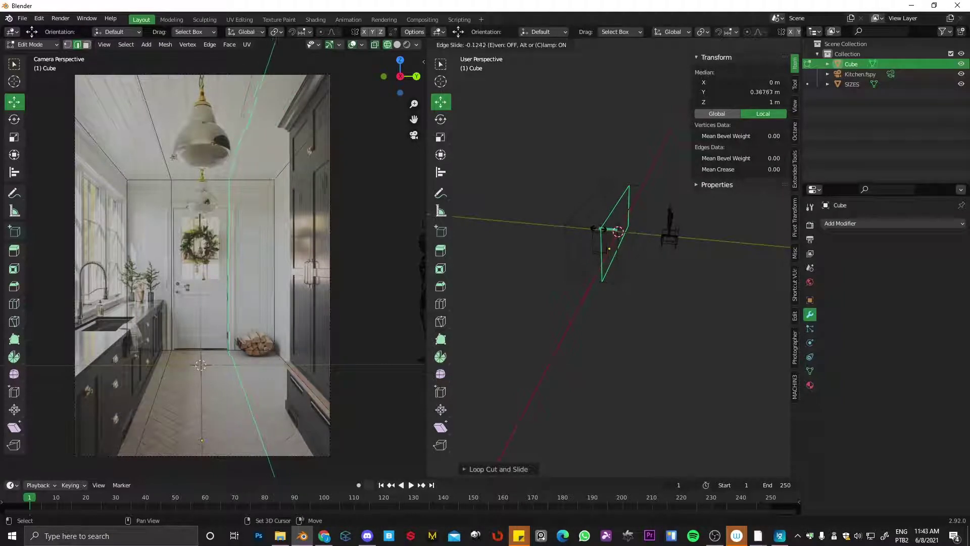
left_click(617, 230)
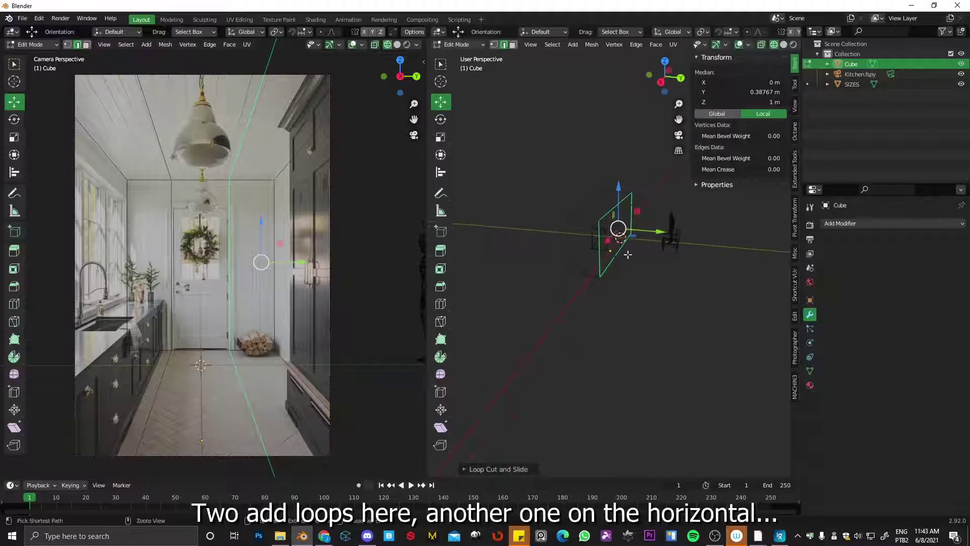
left_click(622, 225)
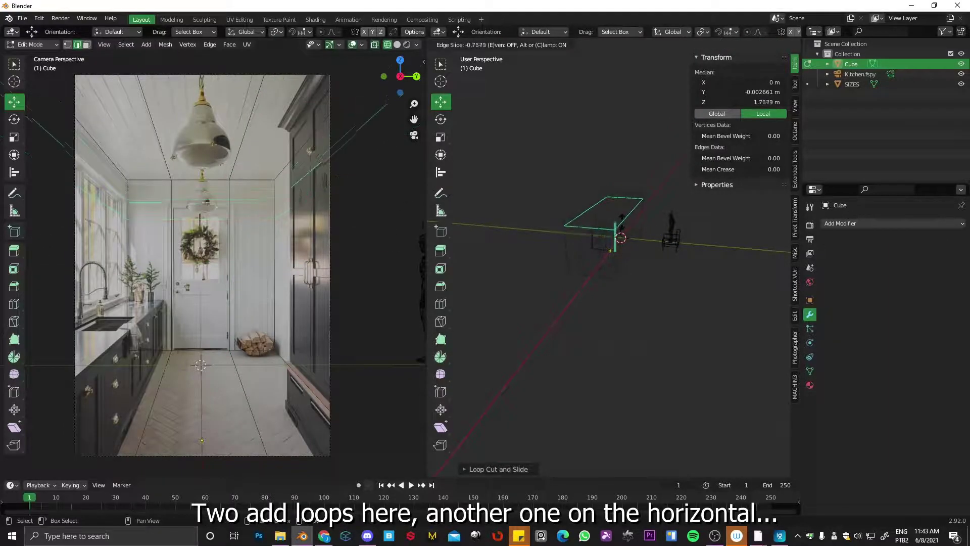
left_click(621, 238)
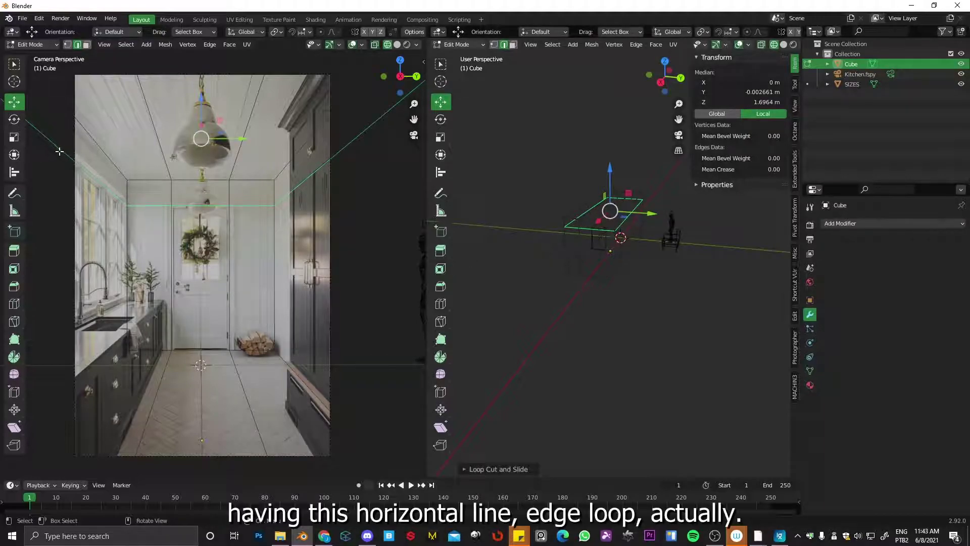
scroll(612, 184, "up", 2)
left_click_drag(607, 154, 605, 147)
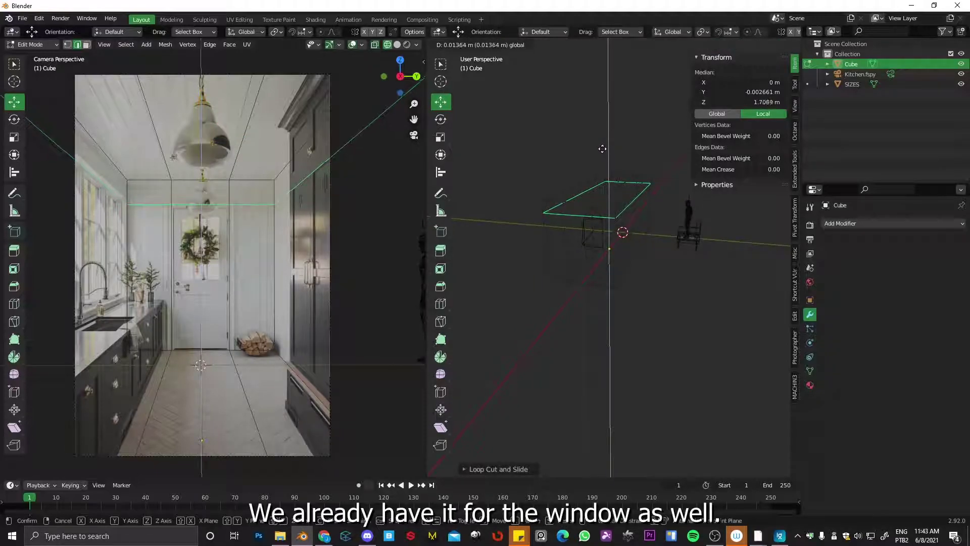
left_click_drag(601, 150, 600, 152)
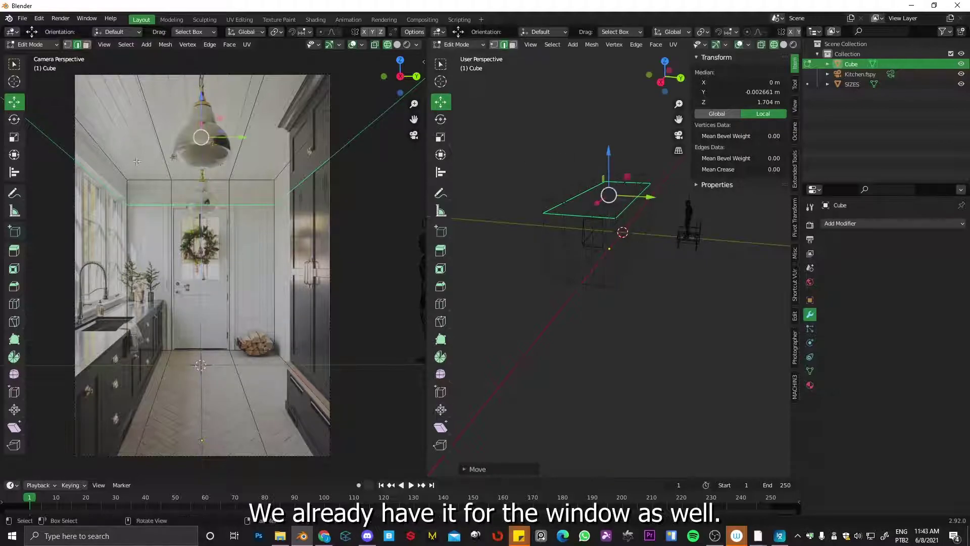
Cut a lower horizontal loop and slide it into place for the window edge
middle_click_drag(607, 273, 611, 249)
key("ctrl+r")
left_click(600, 237)
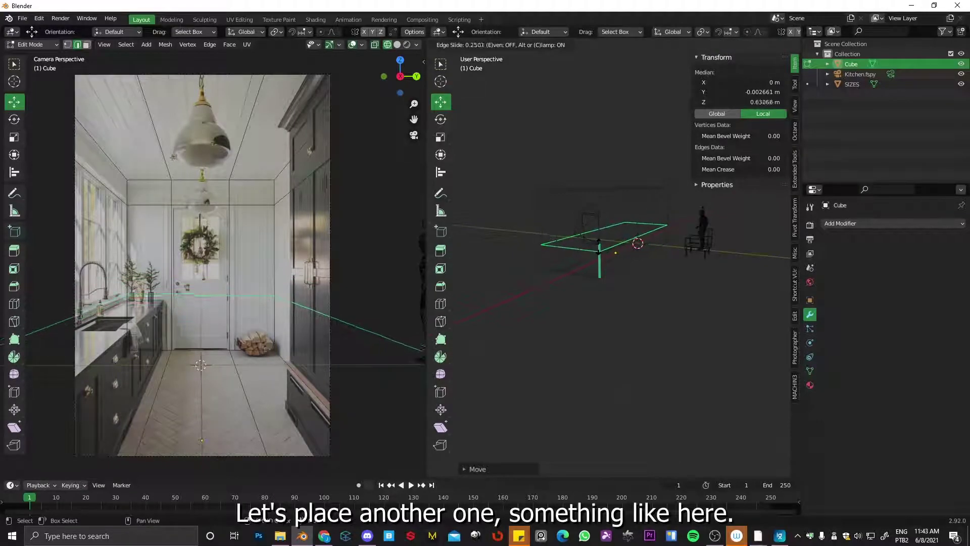
left_click(598, 247)
left_click(610, 228)
scroll(614, 223, "up", 2)
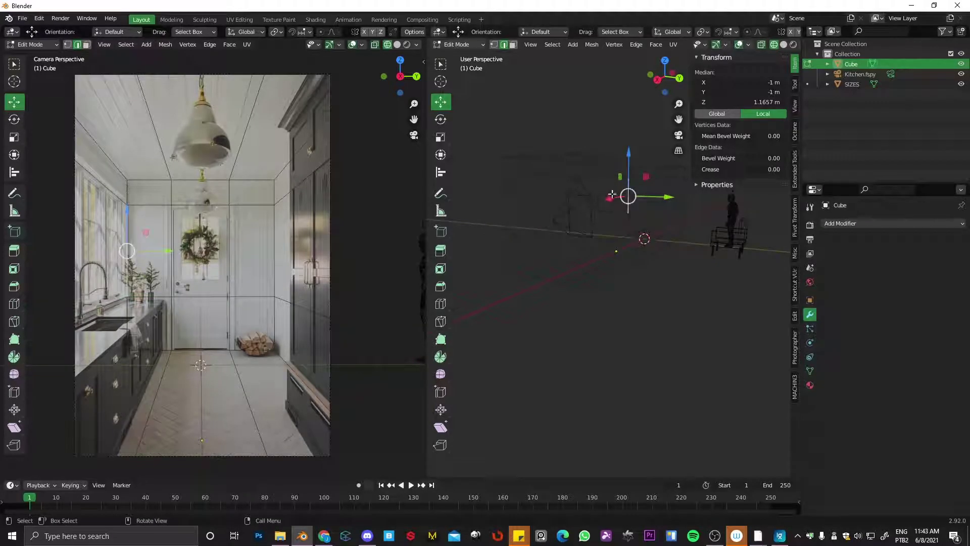
left_click(619, 196, "alt")
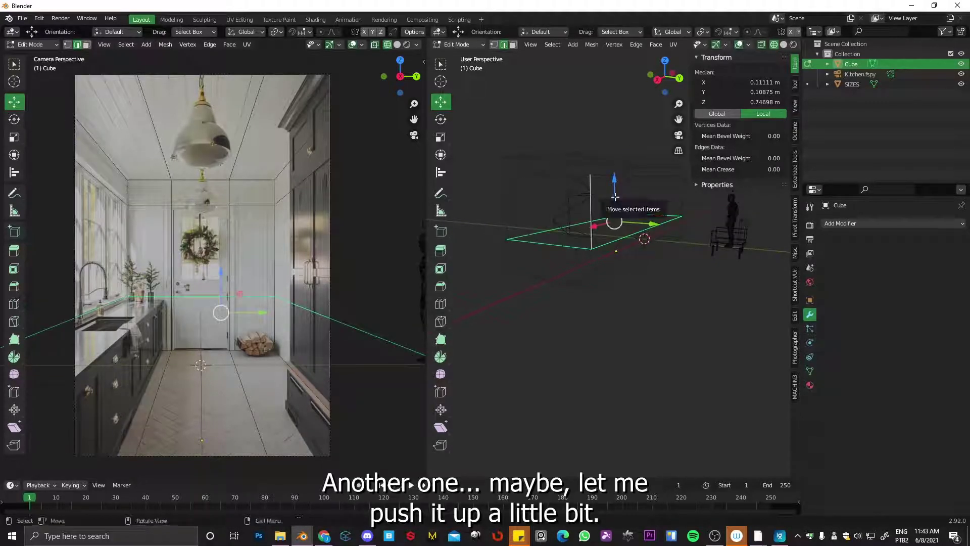
left_click_drag(615, 196, 626, 216)
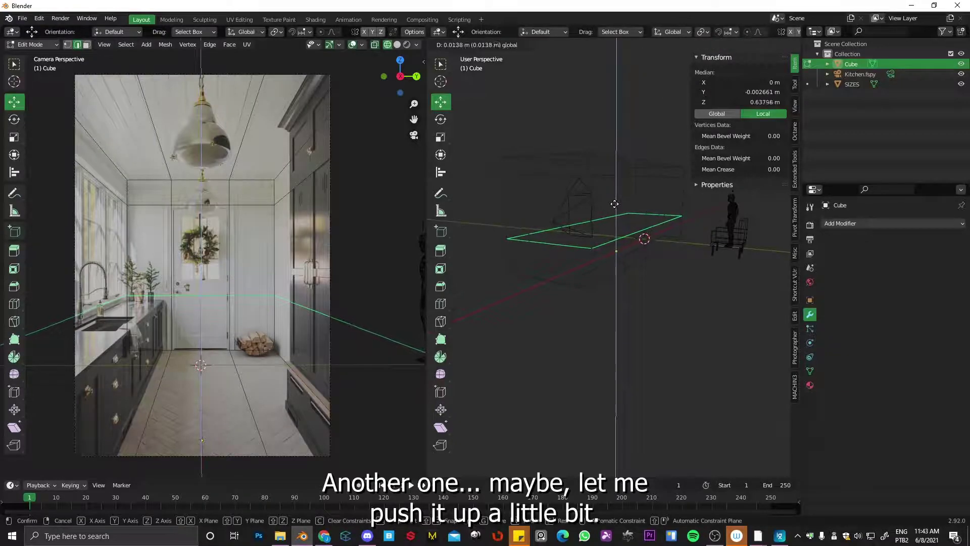
left_click_drag(618, 201, 617, 222)
Cut two more vertical loops marking the window sides
mouse_move(617, 223)
middle_mouse_down()
mouse_move(627, 190)
mouse_move(592, 201)
middle_mouse_up()
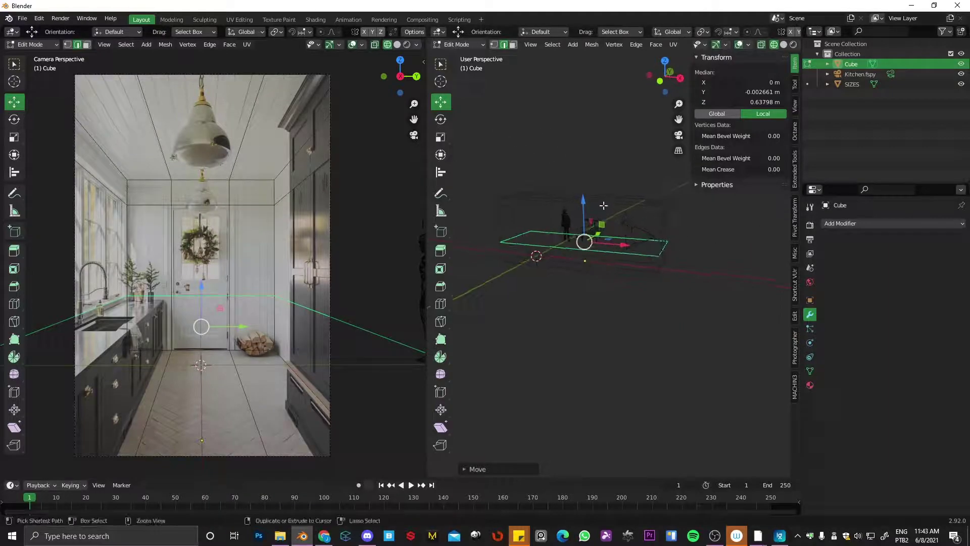
key("ctrl+r")
left_click(586, 201)
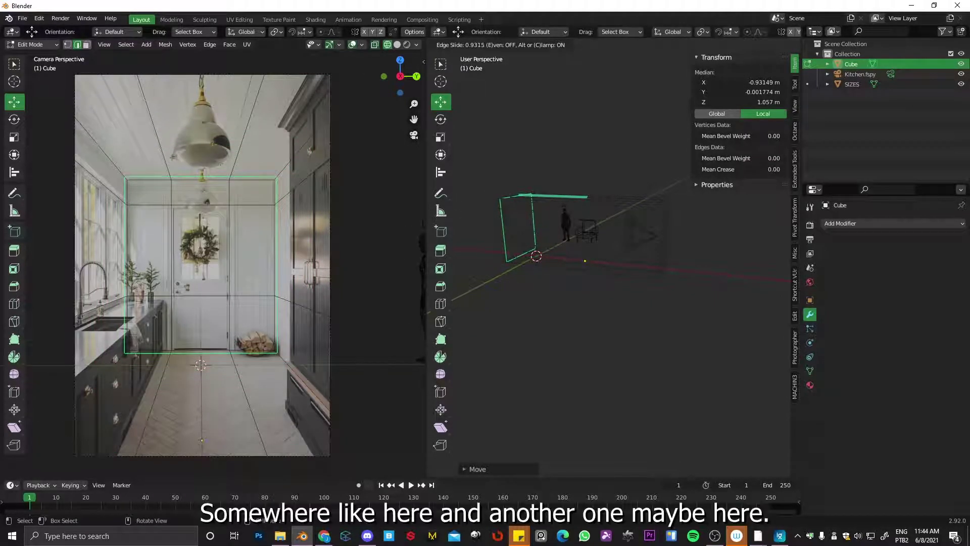
left_click(419, 206)
middle_click_drag(506, 213, 576, 213)
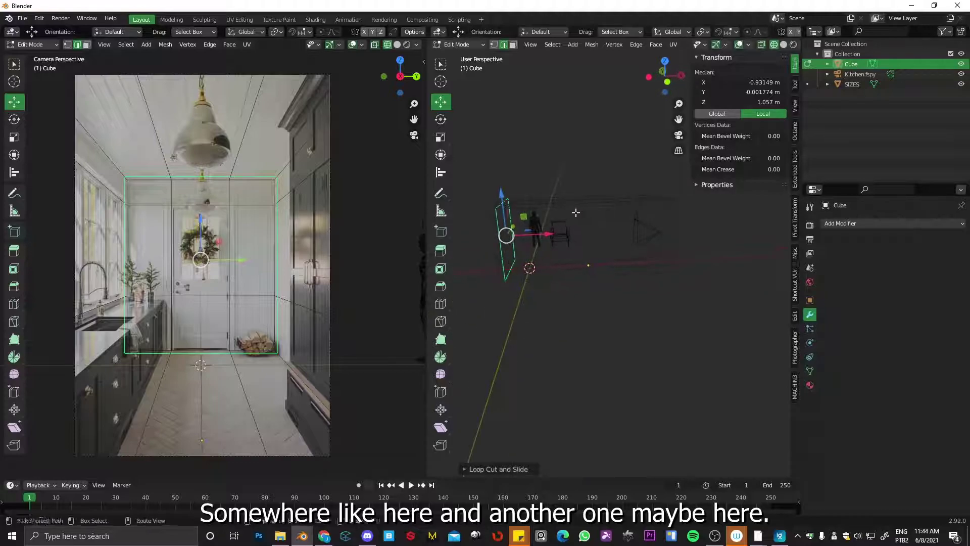
key("ctrl+r")
left_click(568, 206)
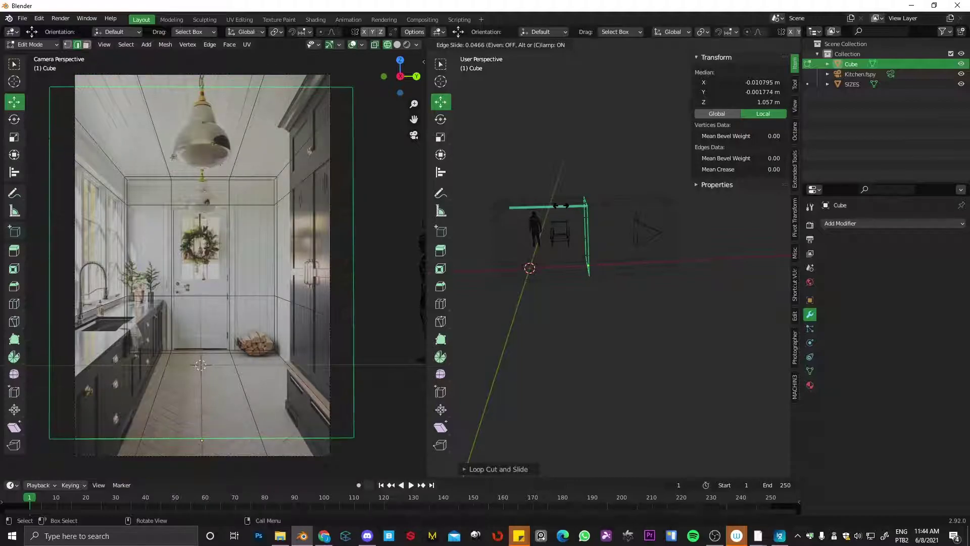
left_click(560, 205)
mouse_move(566, 232)
middle_mouse_down()
mouse_move(576, 239)
mouse_move(638, 171)
middle_mouse_up()
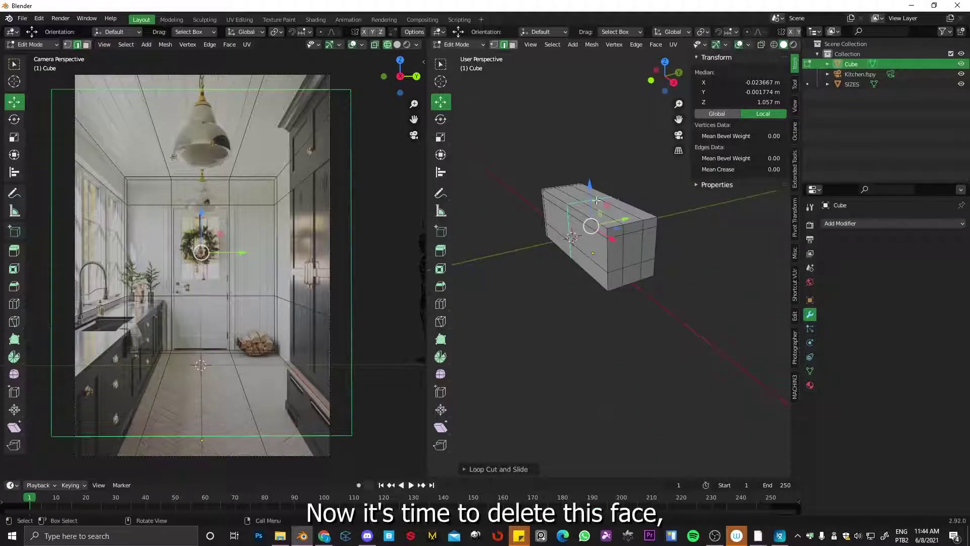
Switch to face select mode and delete one face of the room box
key("ctrl+Tab")
left_click(667, 199)
middle_click_drag(541, 205, 544, 202)
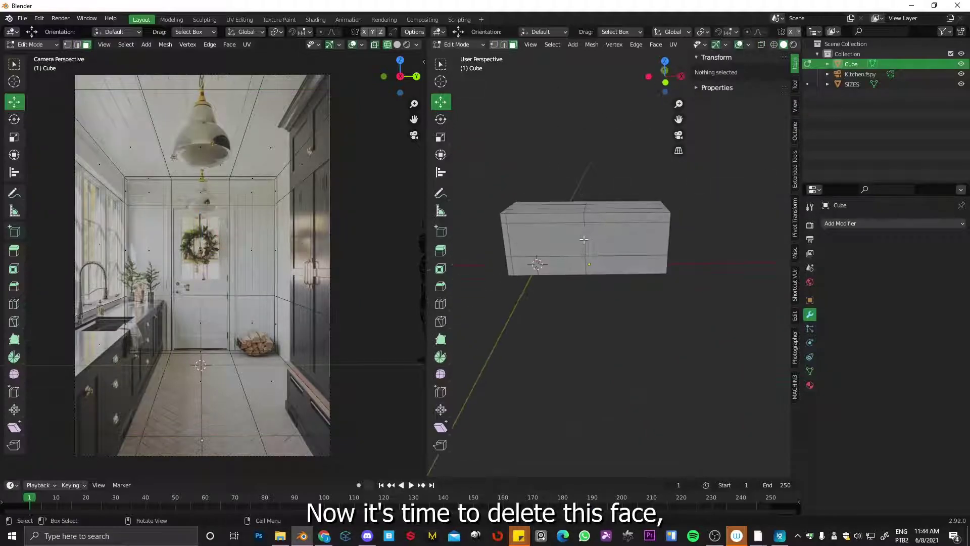
left_click(576, 240)
mouse_move(576, 240)
middle_mouse_down()
mouse_move(621, 253)
mouse_move(593, 246)
mouse_move(578, 261)
middle_mouse_up()
key("x")
left_click(551, 260)
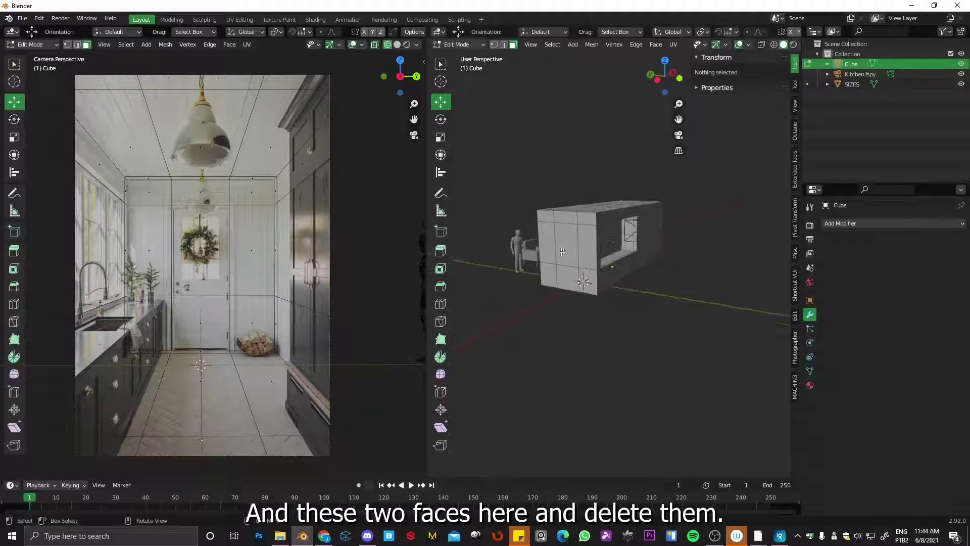
Delete the door and window opening faces, then return to Object Mode
left_click(564, 253)
left_click(570, 279, "shift")
key("x")
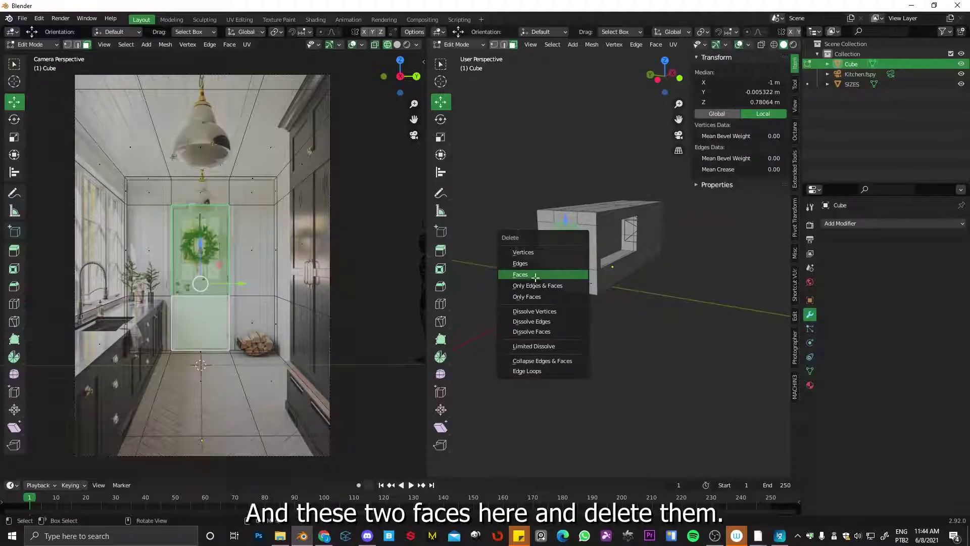
left_click(574, 278)
middle_click_drag(573, 277, 565, 216)
key("Tab")
left_click(564, 183)
middle_click_drag(570, 180, 669, 238)
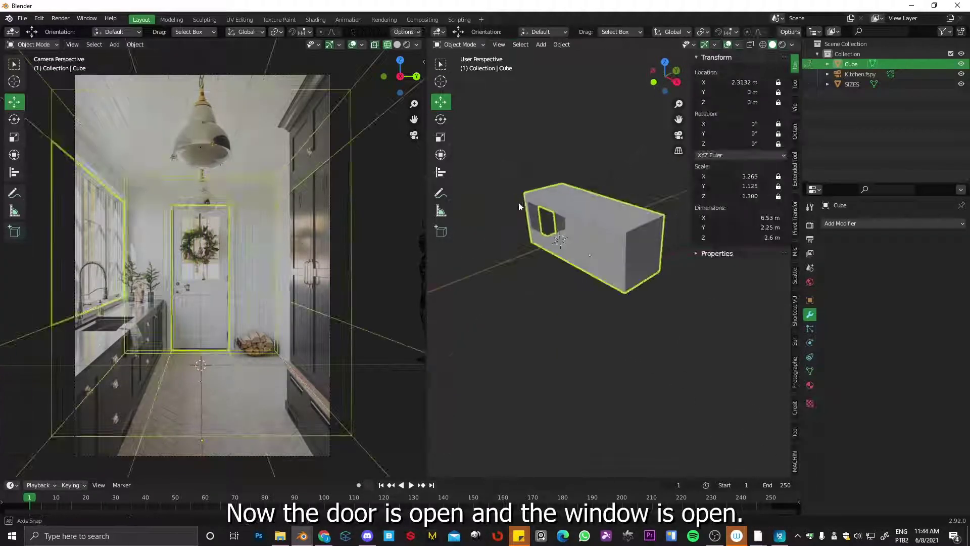
Add a Solidify modifier with offset -1 and adjust the wall thickness
left_click(849, 224)
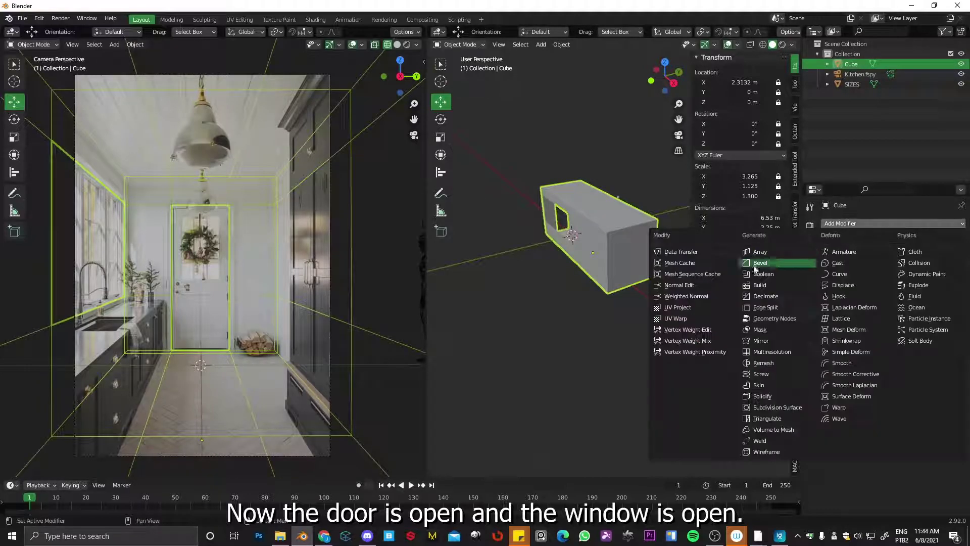
left_click(766, 396)
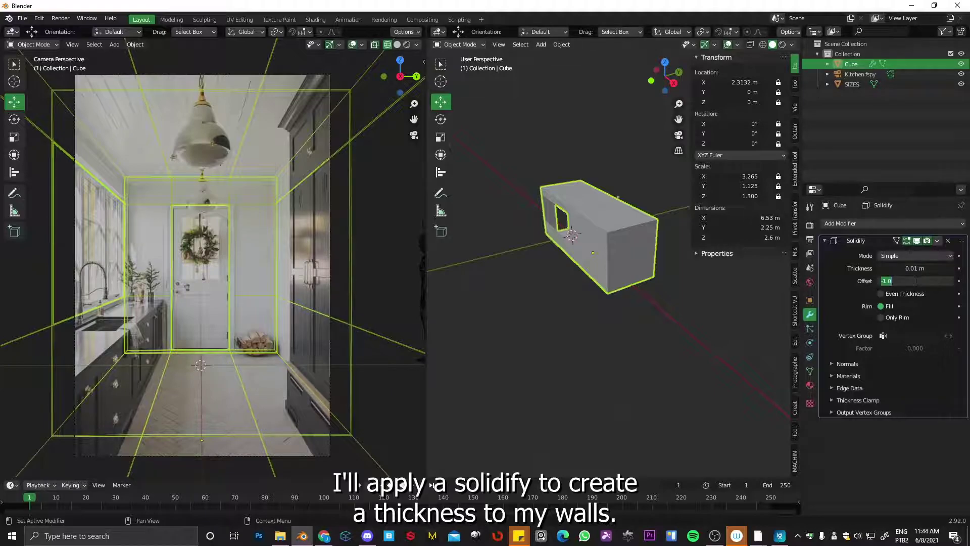
key("Return")
left_click_drag(915, 268, 936, 281)
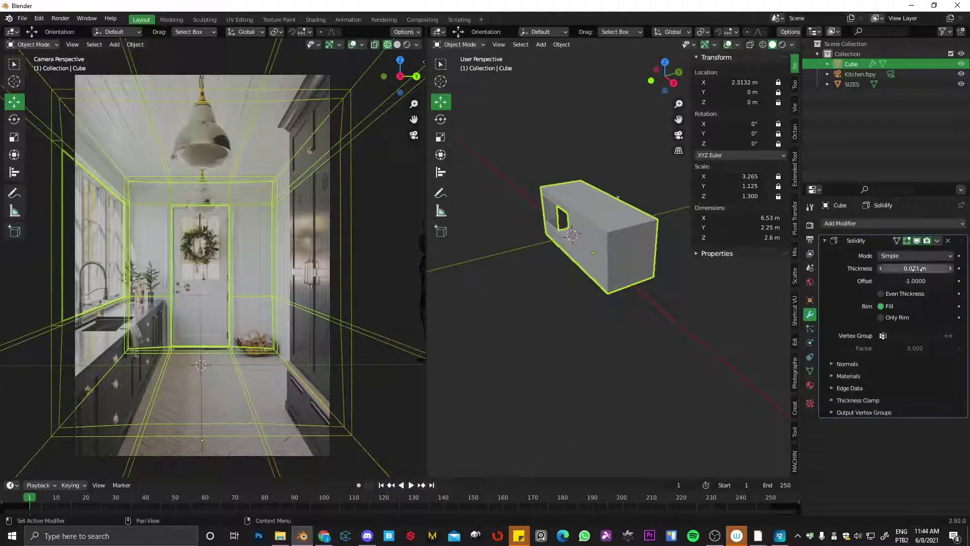
mouse_move(913, 269)
left_mouse_down()
mouse_move(900, 273)
mouse_move(914, 278)
left_mouse_up()
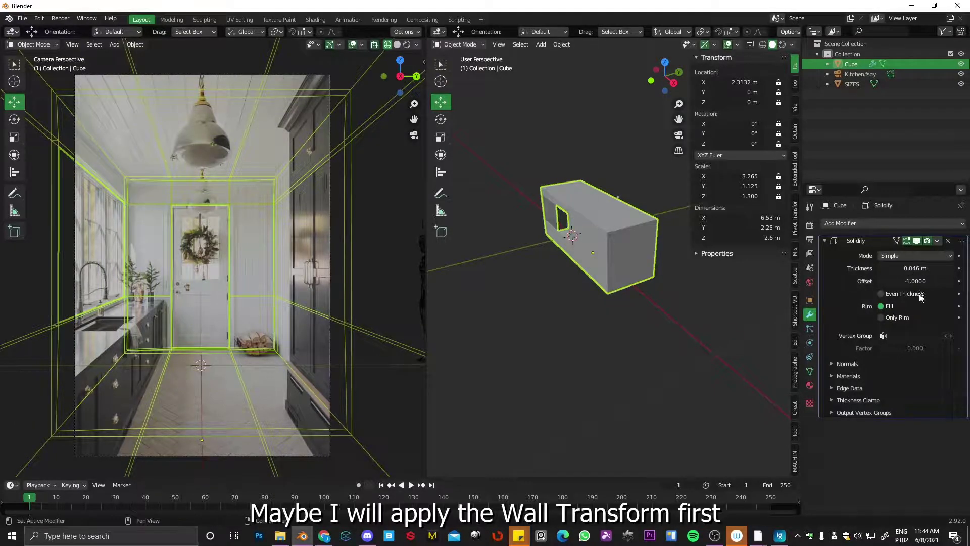
Remove Solidify, apply all transforms so scale reads 1.000, and re-add Solidify
key("ctrl+a")
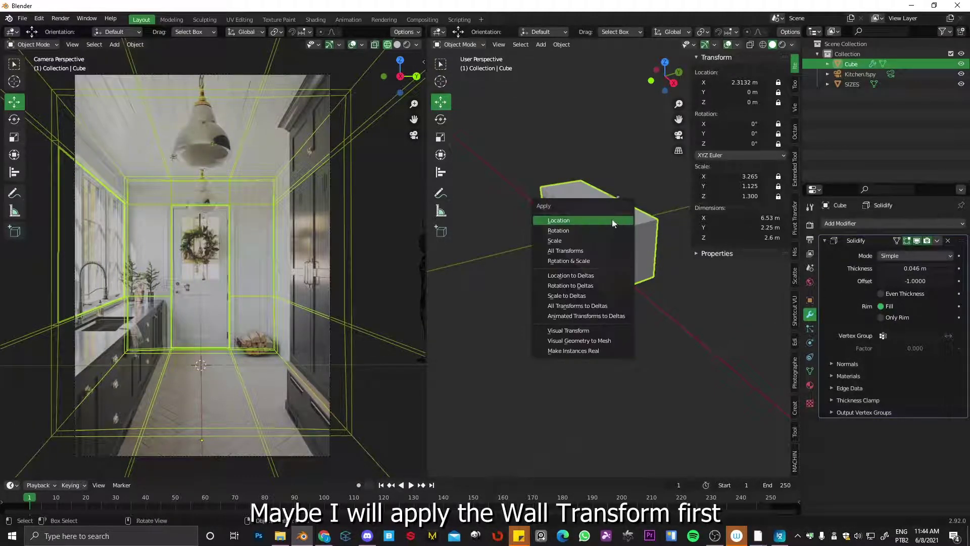
left_click(948, 241)
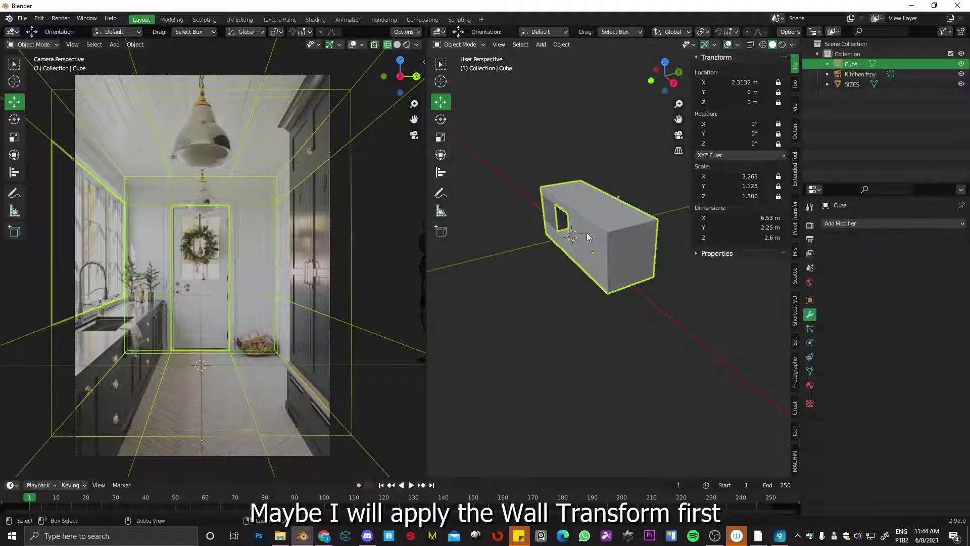
key("ctrl+a")
left_click(545, 264)
left_click(835, 224)
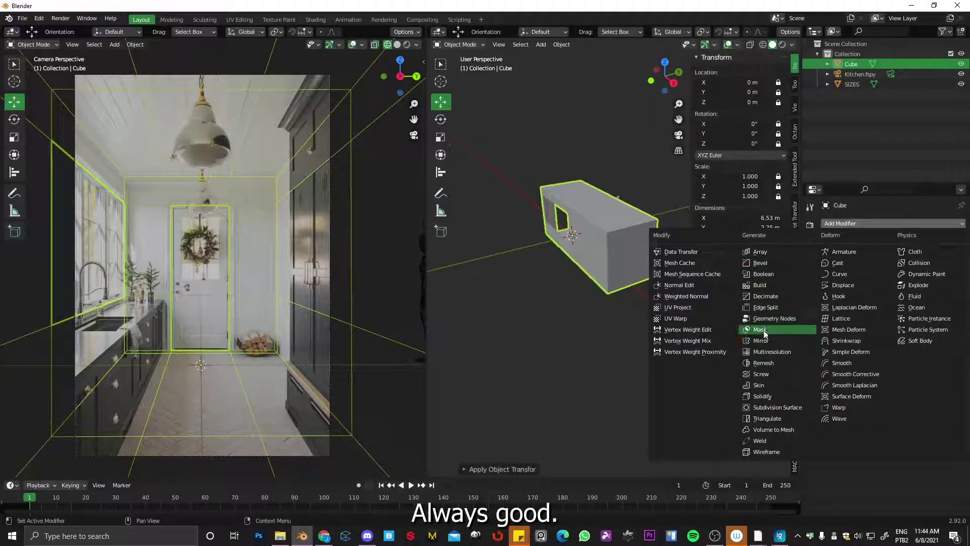
left_click(768, 398)
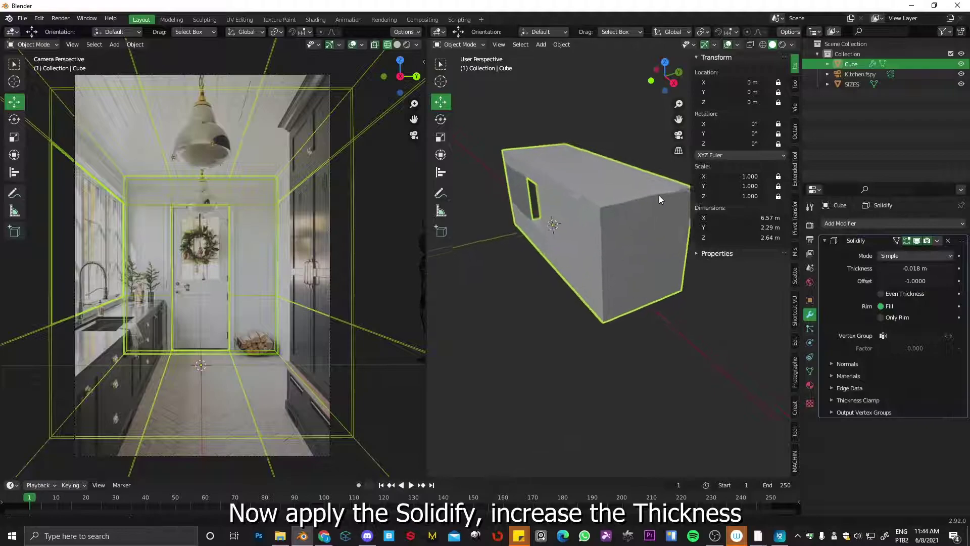
mouse_move(577, 215)
middle_mouse_down()
mouse_move(617, 267)
mouse_move(631, 344)
mouse_move(618, 326)
mouse_move(561, 360)
mouse_move(627, 250)
middle_mouse_up()
mouse_move(640, 192)
middle_mouse_down()
mouse_move(620, 254)
mouse_move(609, 260)
mouse_move(575, 236)
middle_mouse_up()
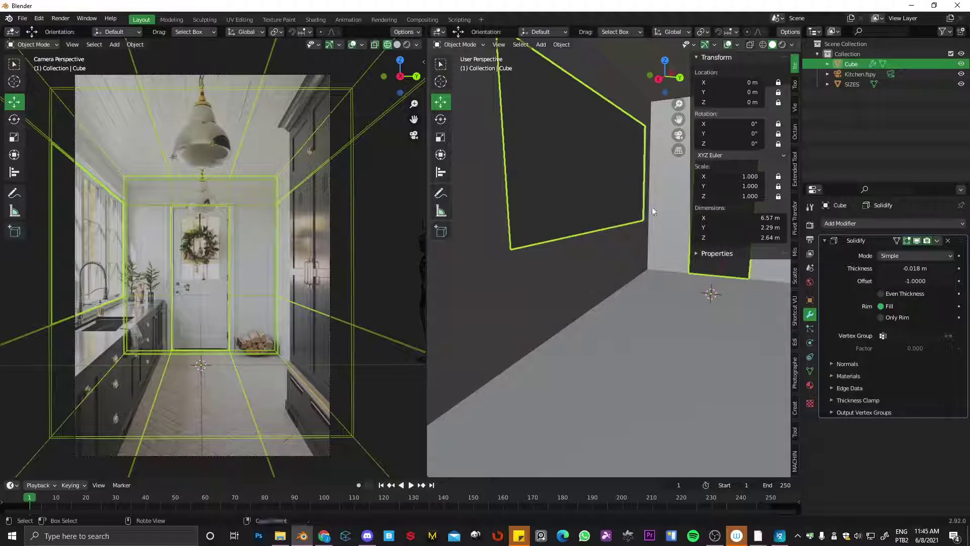
Add a new cube block and move it along Z into position
key("n")
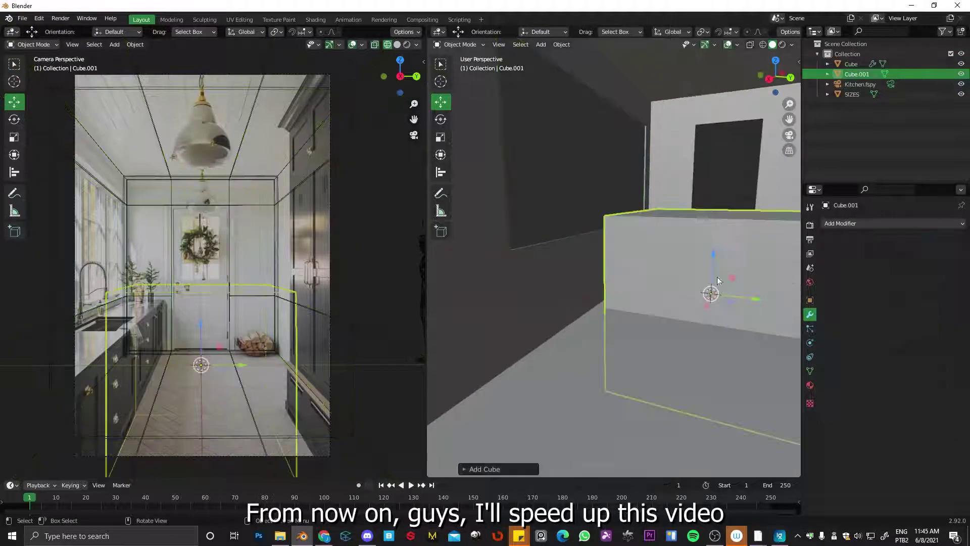
key("Tab")
key("ctrl+Tab")
left_click(705, 267)
middle_click_drag(705, 267, 747, 226)
left_click(642, 254)
middle_click_drag(642, 254, 622, 262)
key("g")
key("z")
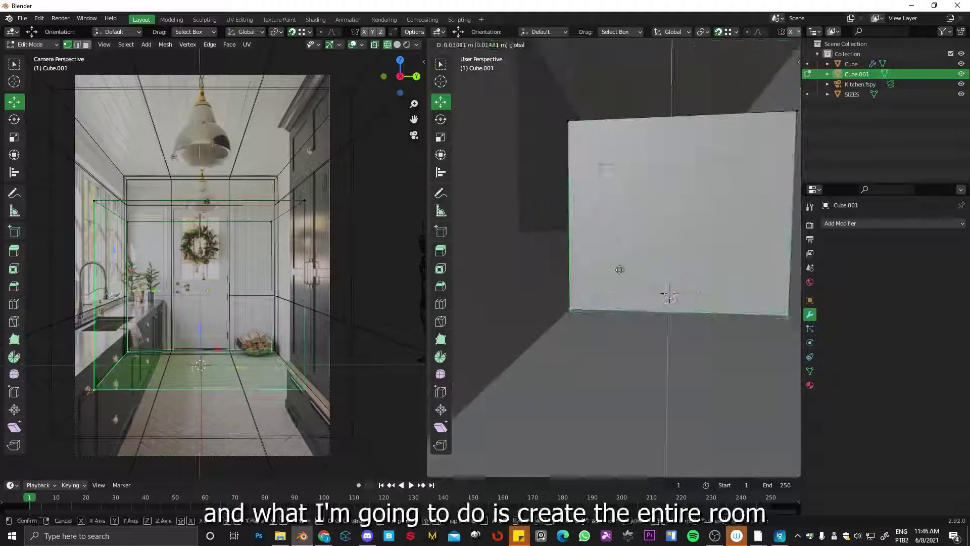
left_click(630, 268)
scroll(629, 269, "down", 3)
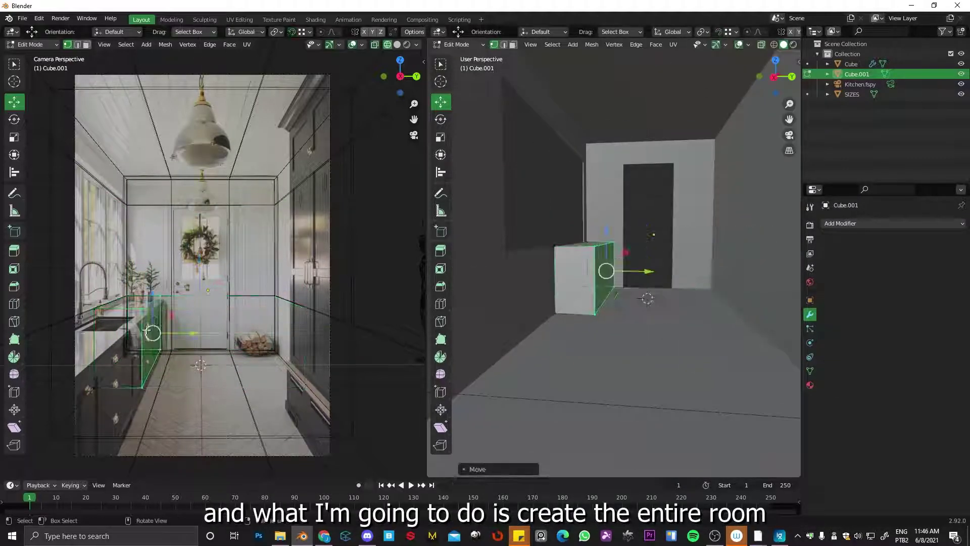
Stretch the block's end face along Y into the long left-wall counter
key("3")
left_click(602, 268)
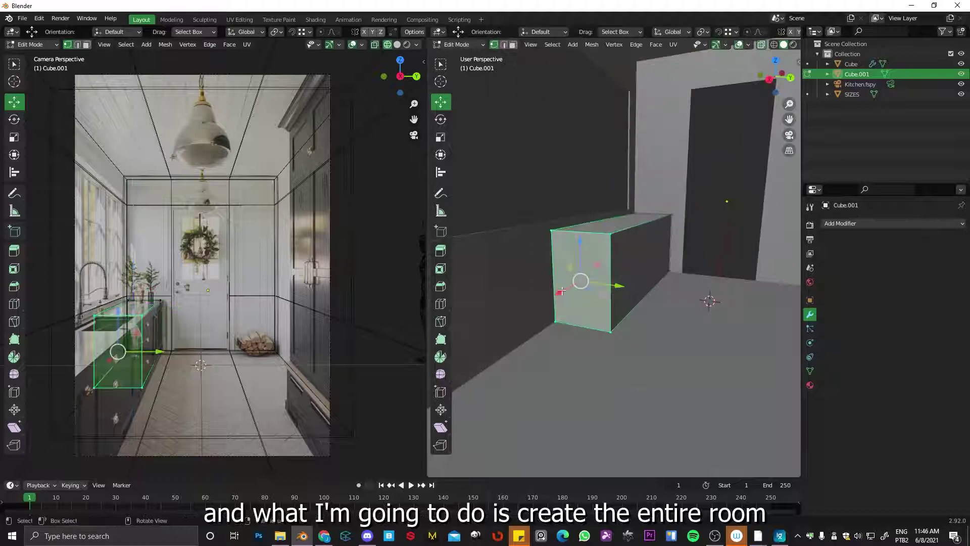
key("g")
key("y")
mouse_move(657, 304)
middle_mouse_down()
mouse_move(716, 264)
mouse_move(614, 129)
middle_mouse_up()
key("Tab")
Add a second cube and shape it into a 1.28 × 0.516 × 2.22 m right-side cabinet
key("shift+a")
left_click(576, 219)
key("n")
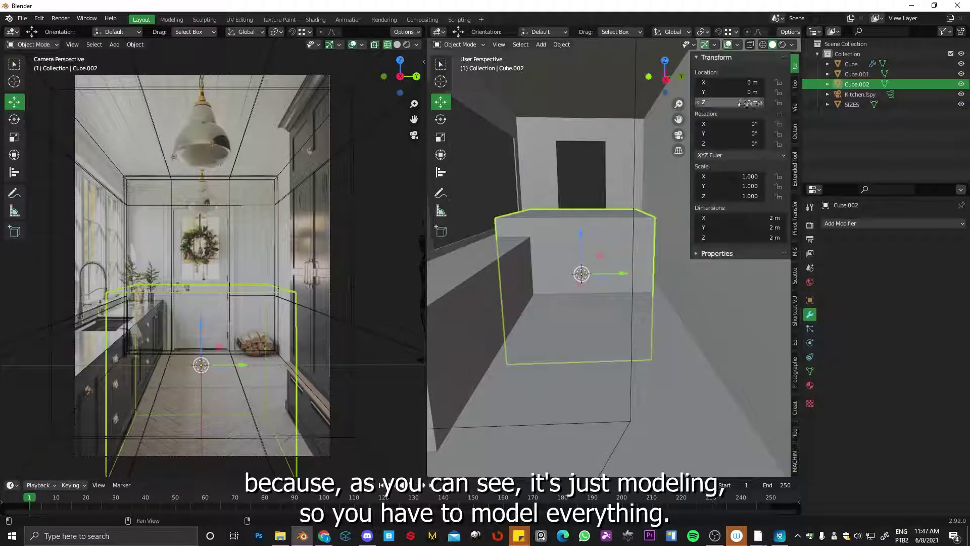
left_click_drag(754, 102, 726, 39)
key("Tab")
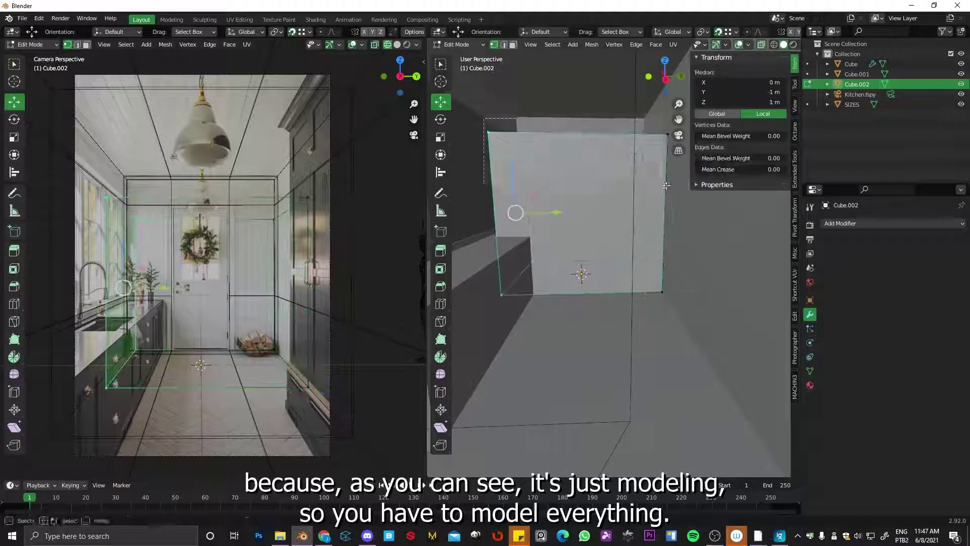
mouse_move(546, 211)
middle_mouse_down()
mouse_move(600, 180)
mouse_move(621, 245)
mouse_move(582, 263)
middle_mouse_up()
key("g")
left_click(600, 180)
left_click_drag(283, 470, 369, 355)
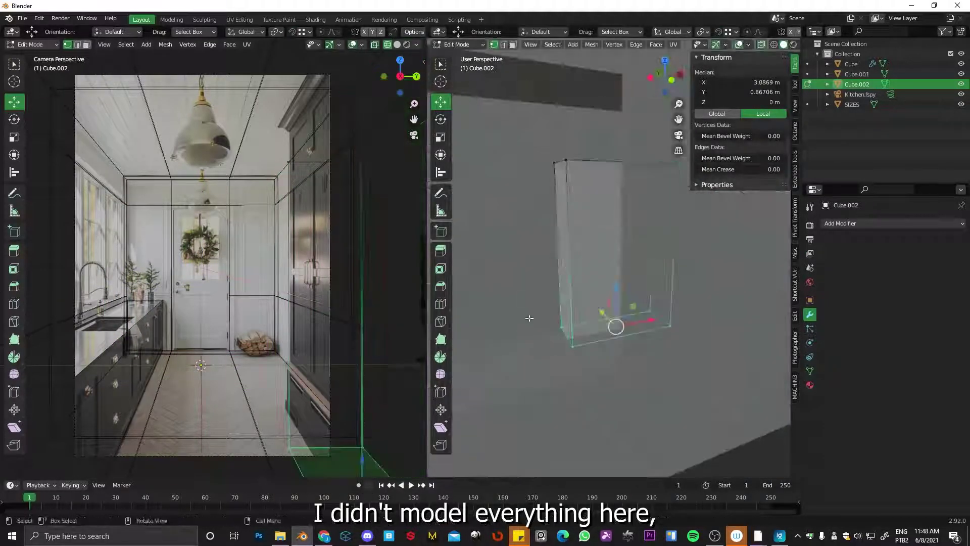
left_click(563, 329)
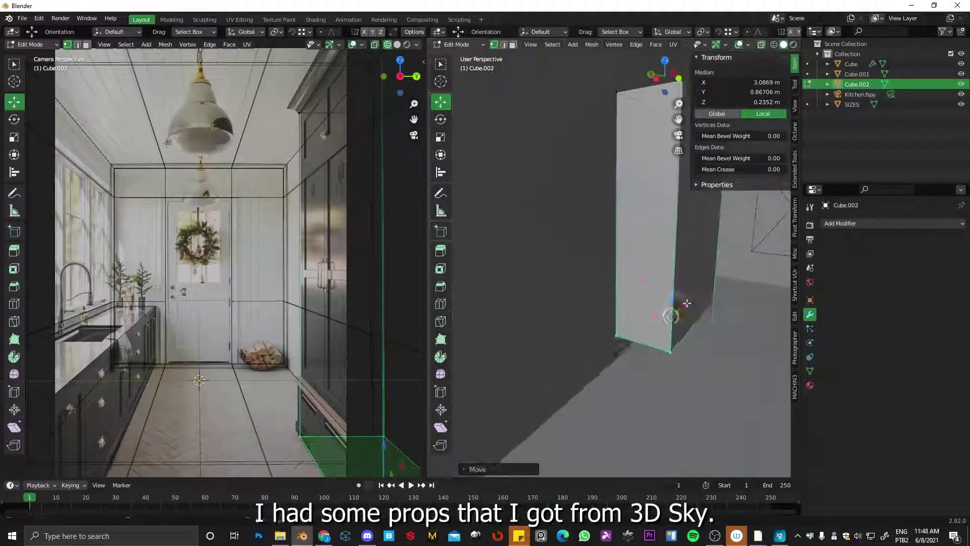
middle_click_drag(667, 316, 592, 220)
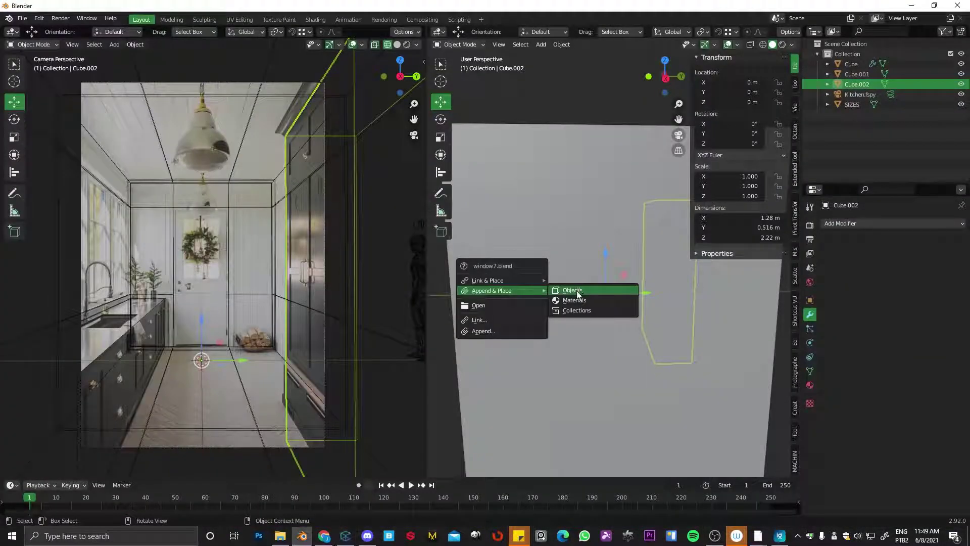
Append the library window onto the left wall and give it a Mirror modifier
left_click(577, 294)
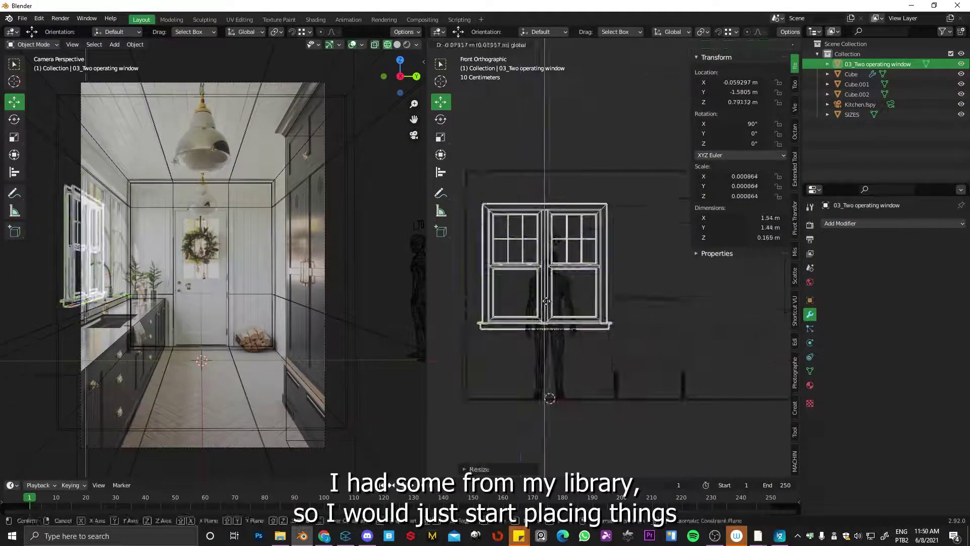
middle_click_drag(546, 301, 635, 338)
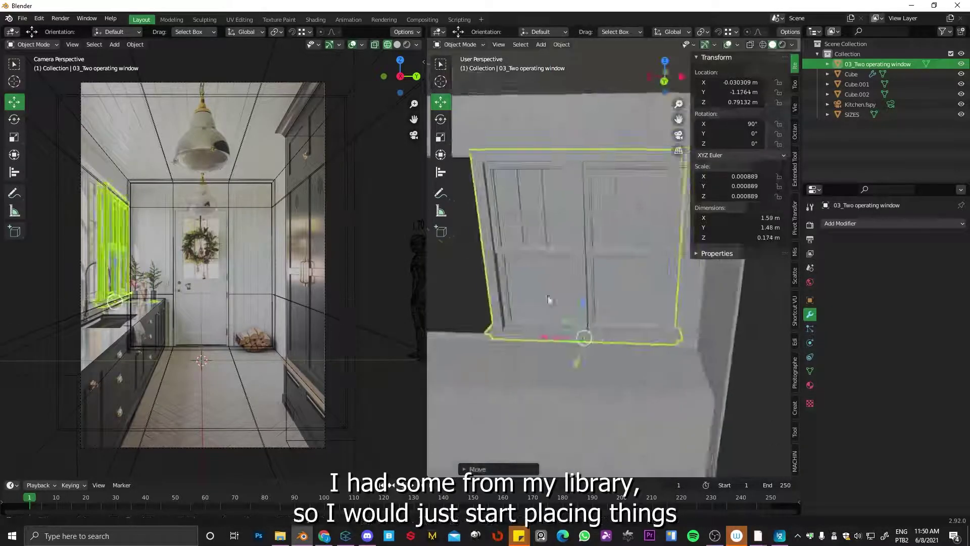
middle_click_drag(633, 282, 629, 273)
key("g")
key("Escape")
left_click(890, 223)
left_click(758, 273)
mouse_move(615, 322)
middle_mouse_down()
mouse_move(578, 254)
mouse_move(528, 116)
middle_mouse_up()
Select all of the room box mesh to reposition it, then select the counter block
left_click(577, 253)
key("Tab")
key("a")
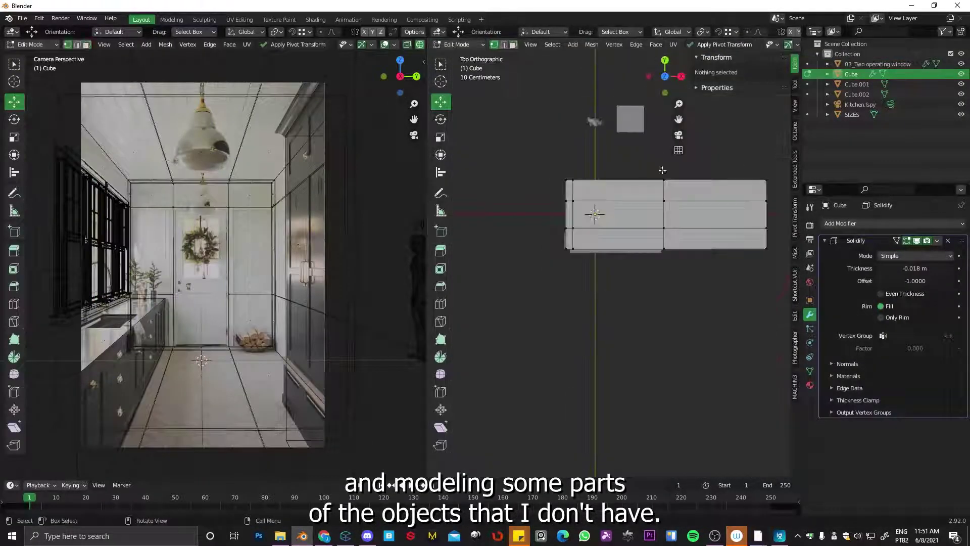
key("g")
key("Tab")
left_click(637, 262)
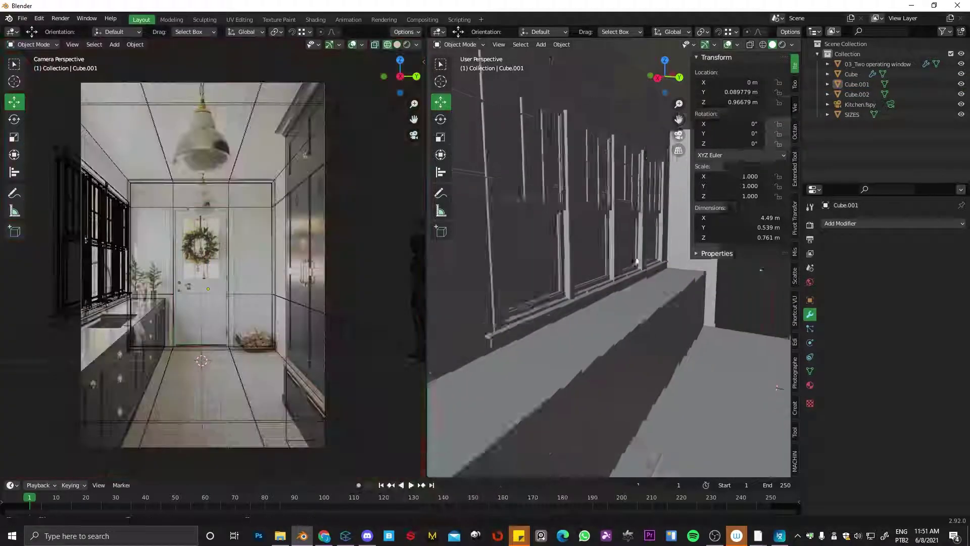
middle_click_drag(637, 261, 670, 261, "shift")
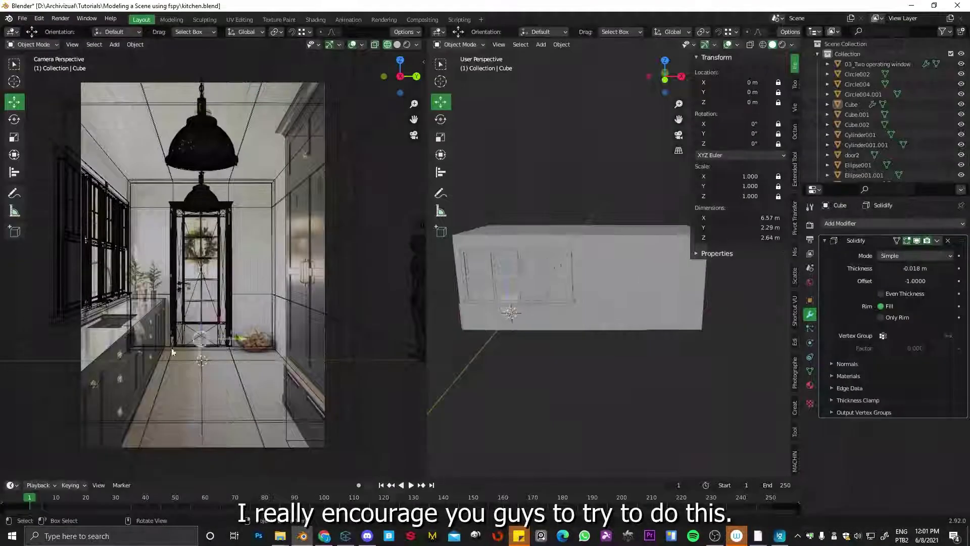
Orbit around the room box to review the paneled kitchen walls
middle_click_drag(556, 252, 613, 230)
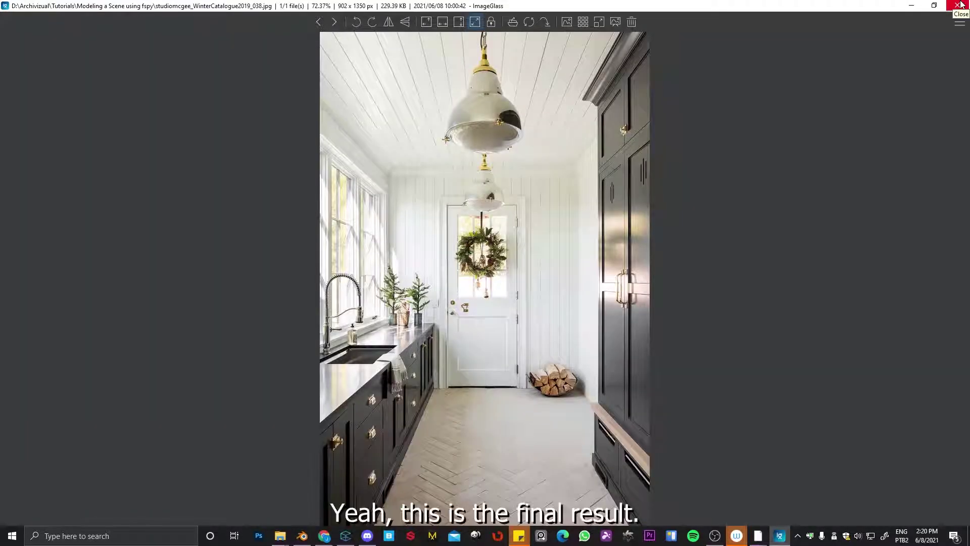
Close the ImageGlass reference viewer to return to the Blender scene
left_click(961, 5)
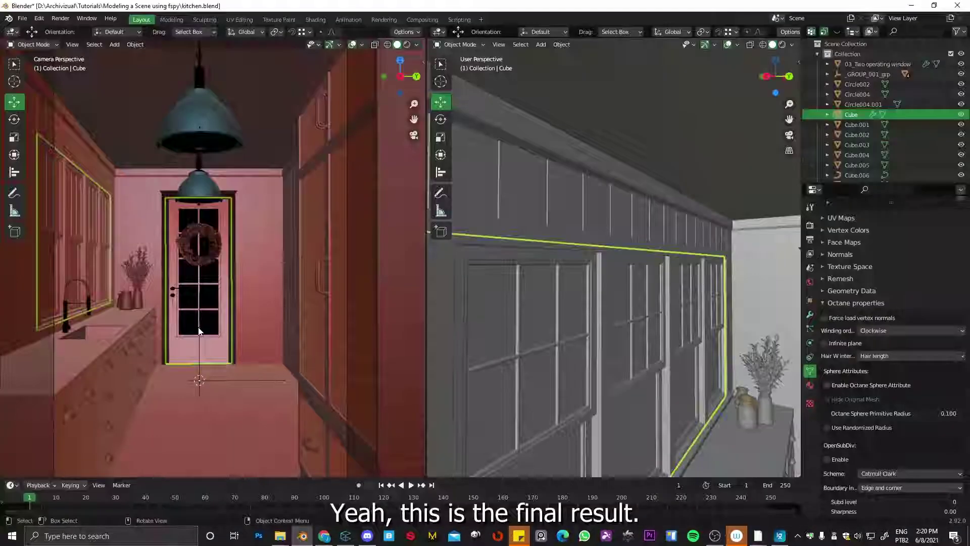